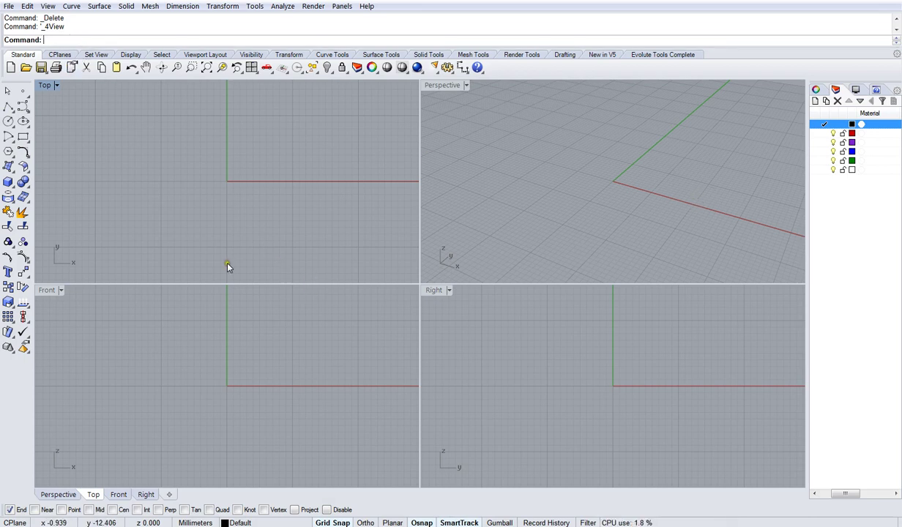
# Maximize the Top viewport and frame the area around the grid origin.
pyautogui.scroll(1, 261, 215)
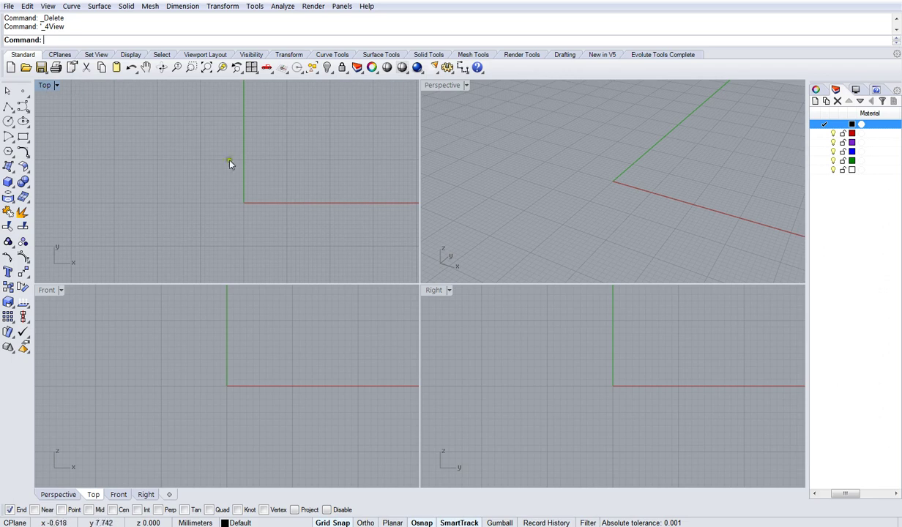
pyautogui.scroll(1, 240, 196)
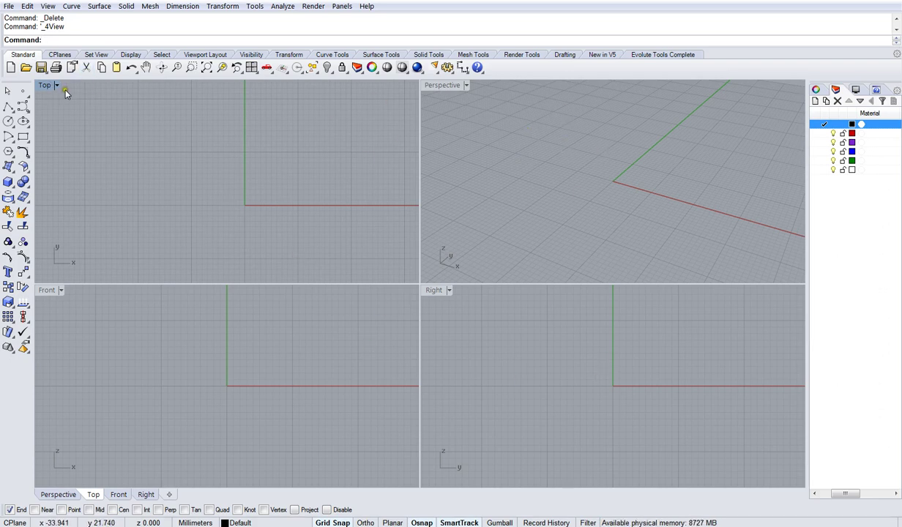
pyautogui.doubleClick(42, 86)
pyautogui.scroll(-3, 615, 309)
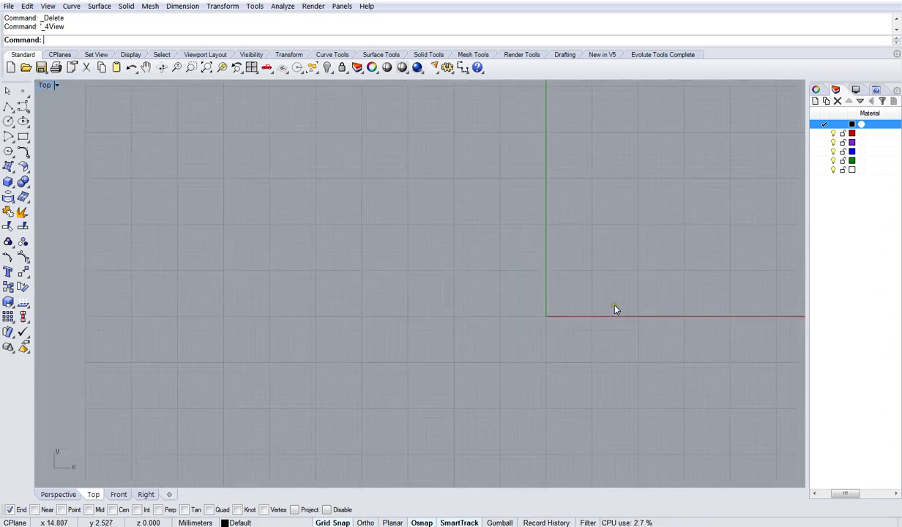
pyautogui.moveTo(616, 310); pyautogui.dragTo(389, 300, button='right')
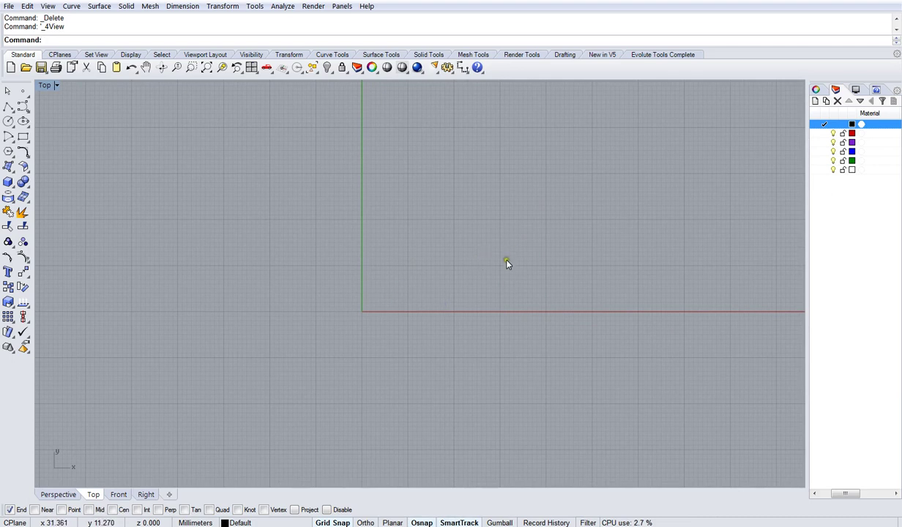
pyautogui.moveTo(506, 260); pyautogui.dragTo(414, 290, button='right')
pyautogui.scroll(-2, 408, 271)
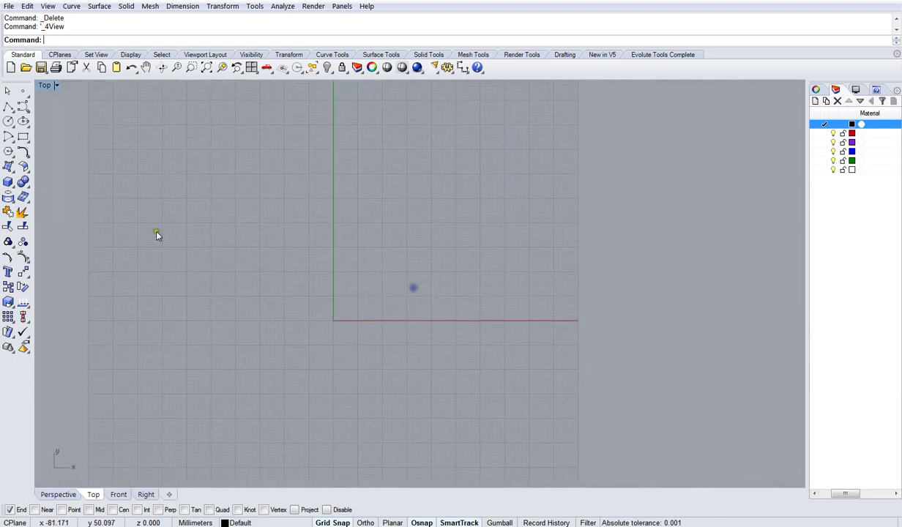
# Draw an open zigzag polyline of four segments across the green axis with PersistentClose=No, and delete it.
pyautogui.click(9, 107)
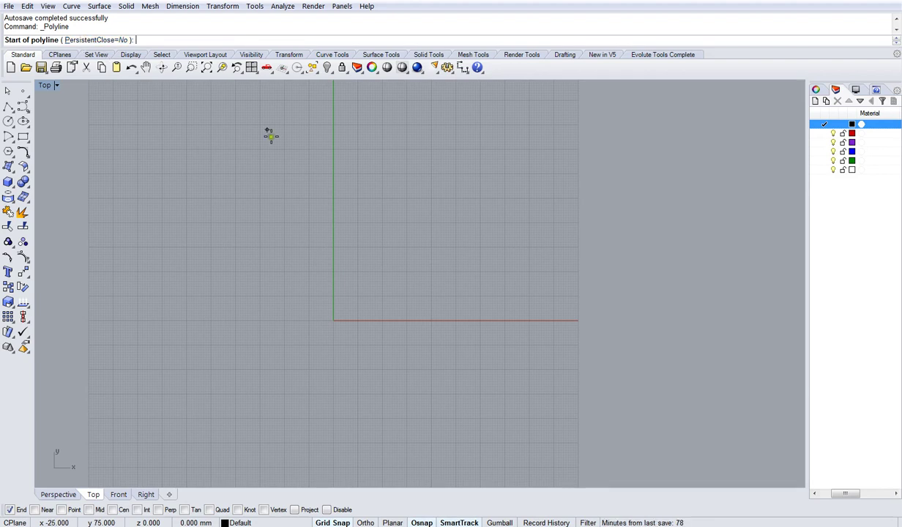
pyautogui.click(121, 40)
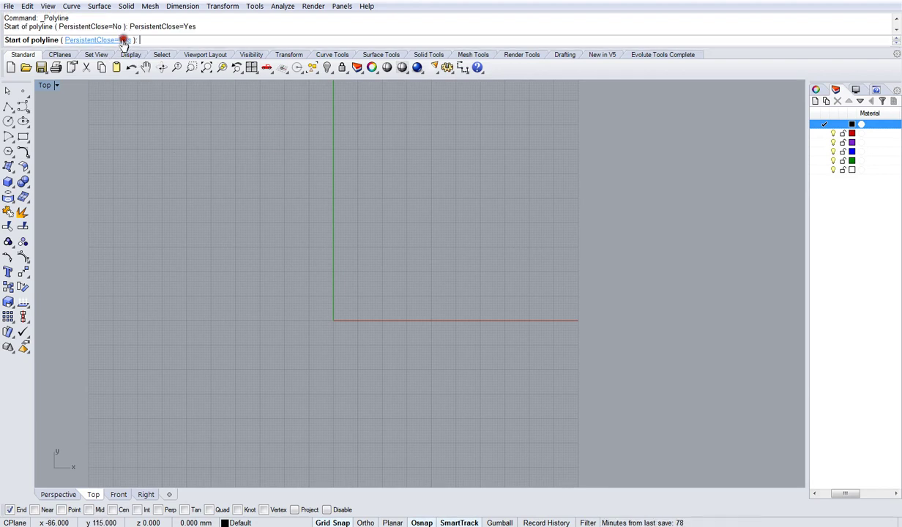
pyautogui.click(122, 40)
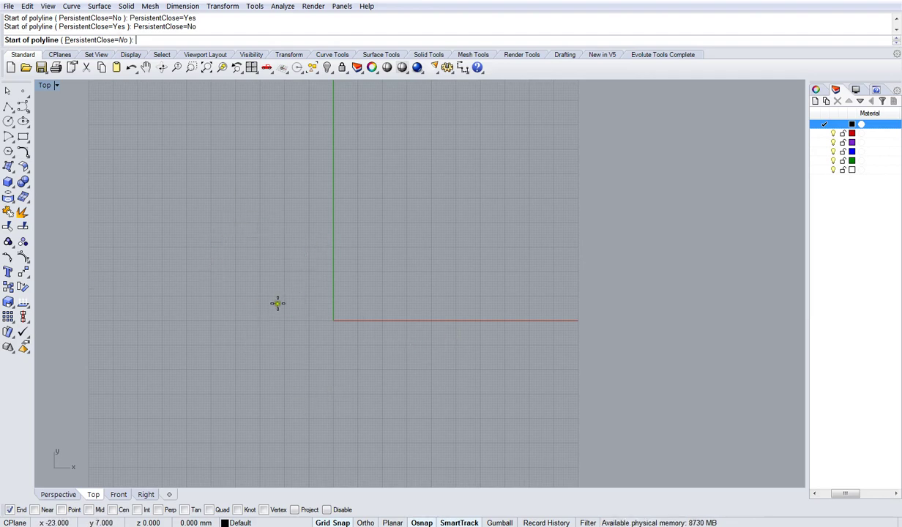
pyautogui.click(245, 196)
pyautogui.click(267, 300)
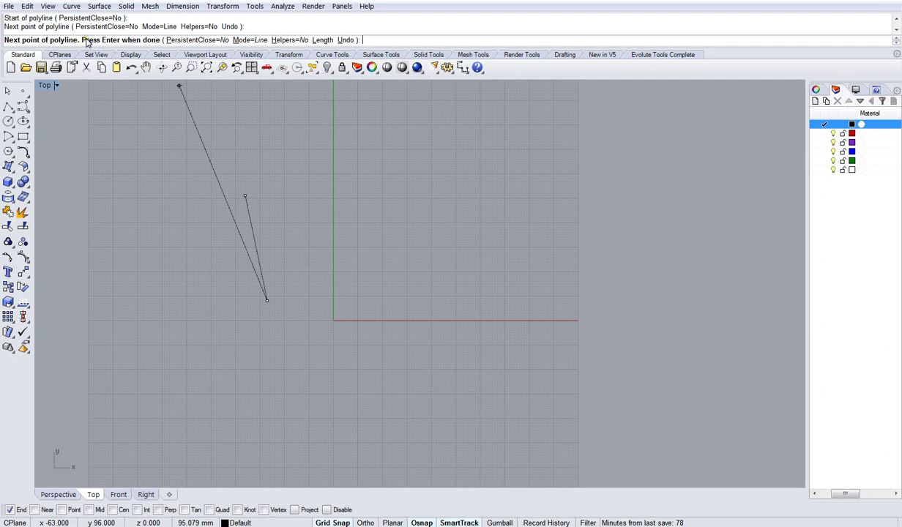
pyautogui.click(358, 217)
pyautogui.click(391, 316)
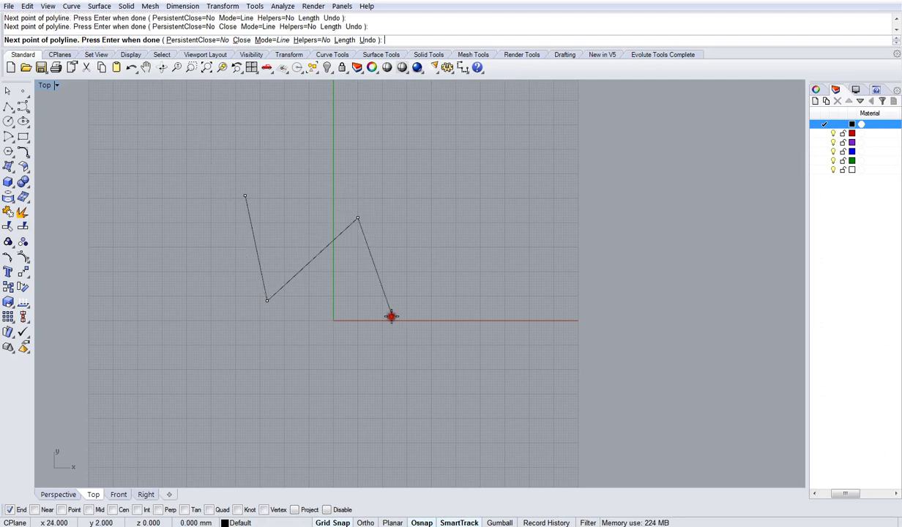
pyautogui.click(433, 236)
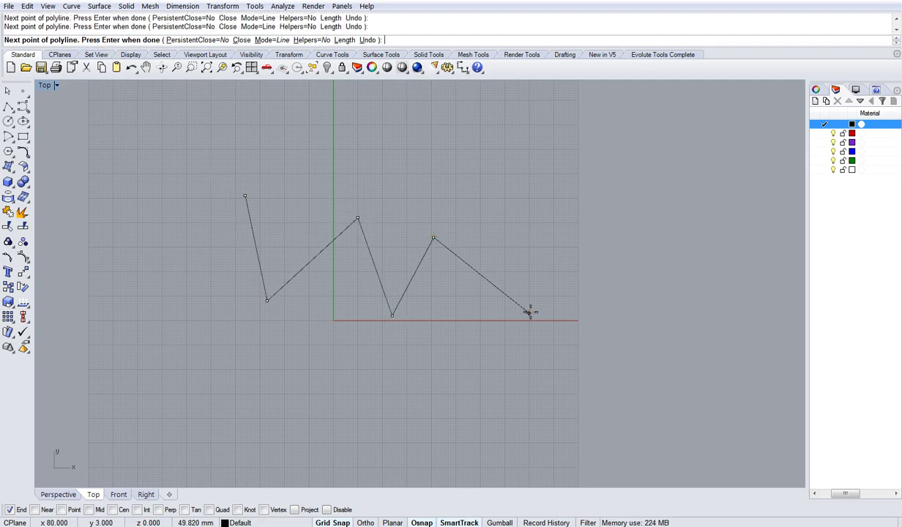
pyautogui.press('Return')
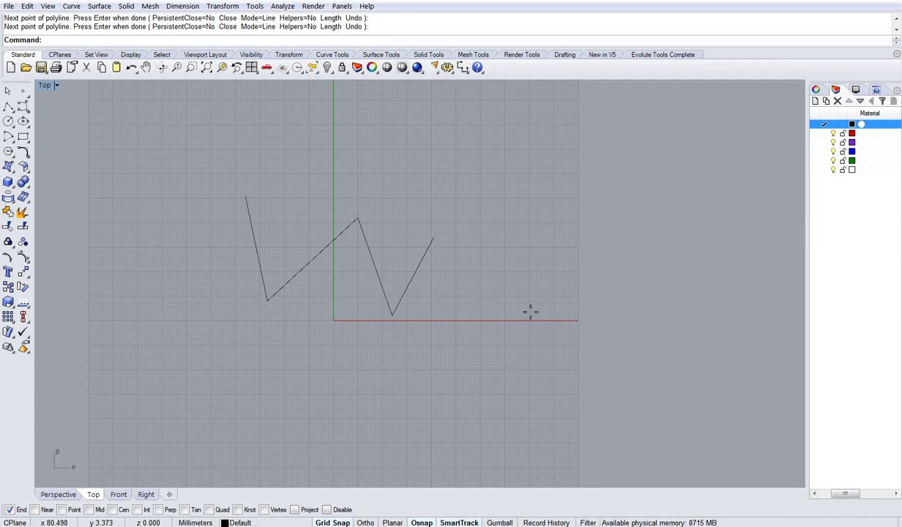
pyautogui.click(333, 244)
pyautogui.press('Delete')
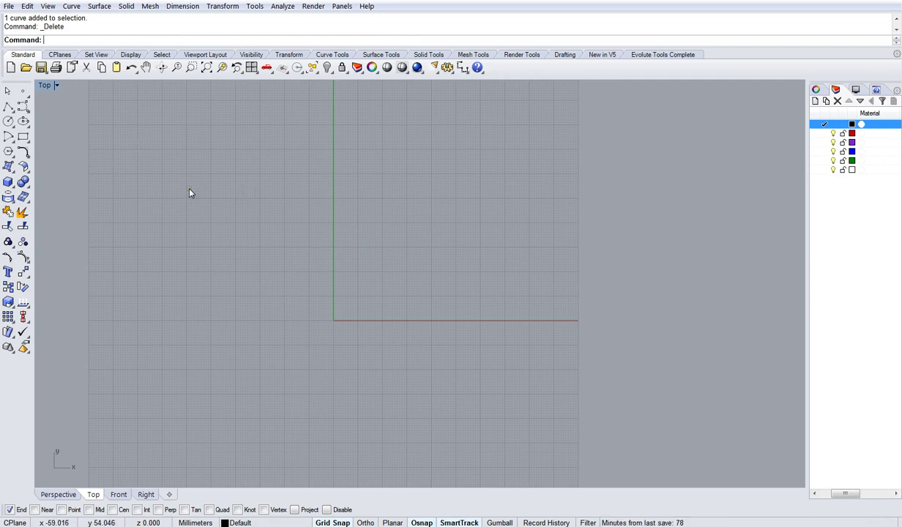
# Draw a single-segment polyline sloping down to the green axis above the origin, and delete it.
pyautogui.click(10, 110)
pyautogui.click(232, 194)
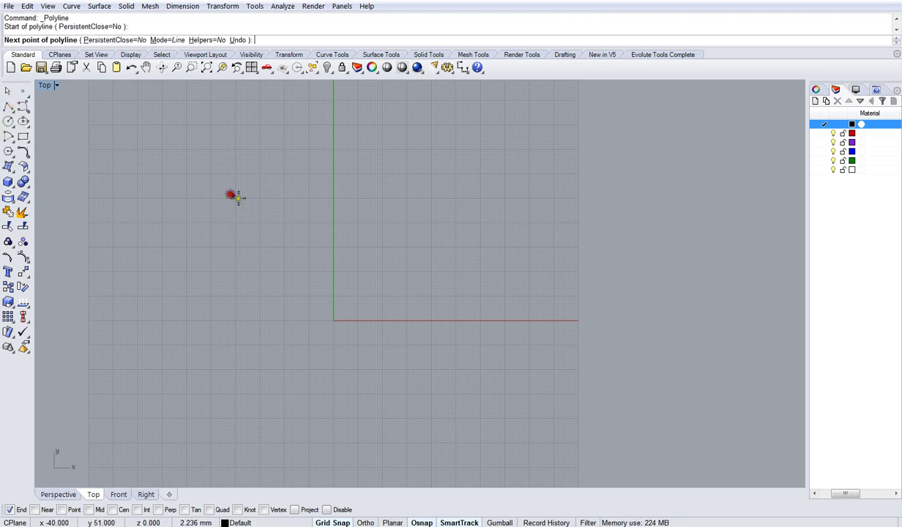
pyautogui.click(343, 268)
pyautogui.rightClick(366, 250)
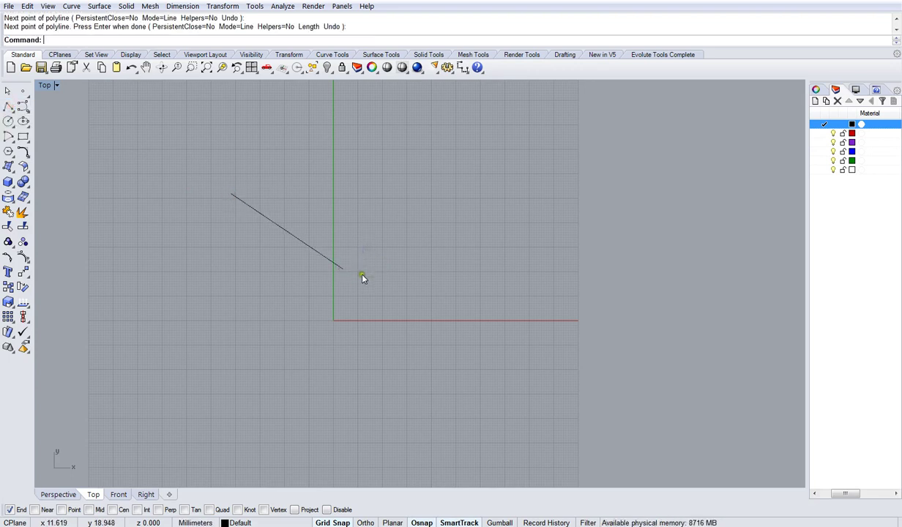
pyautogui.click(290, 239)
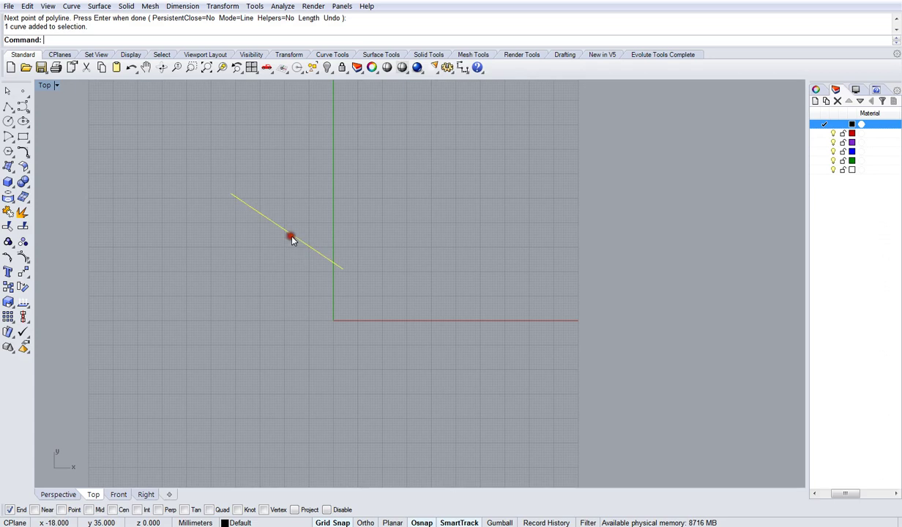
pyautogui.press('Delete')
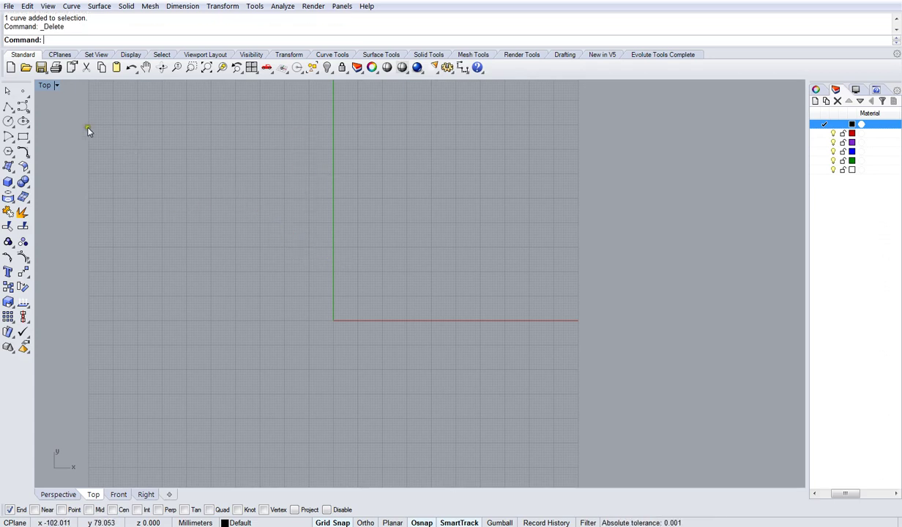
# Draw a five-sided polyline around the green axis and close it by snapping the last point to the start point.
pyautogui.click(9, 107)
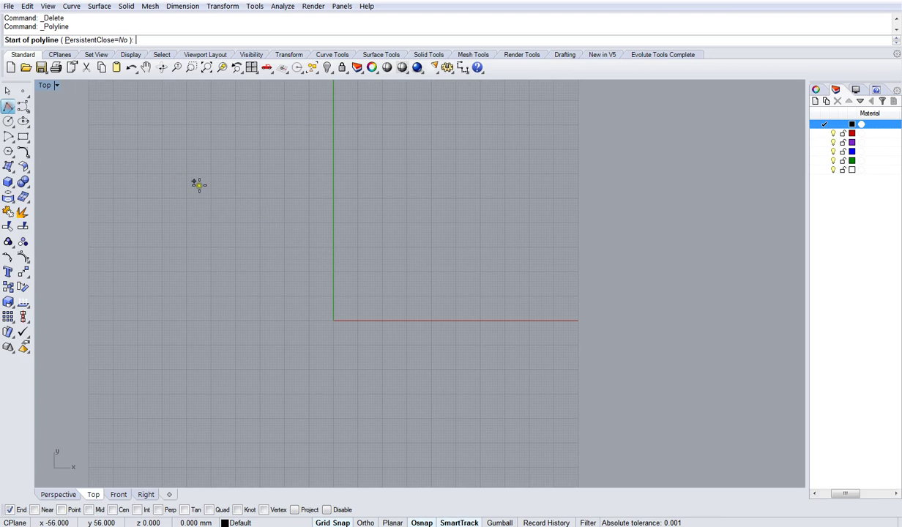
pyautogui.click(274, 184)
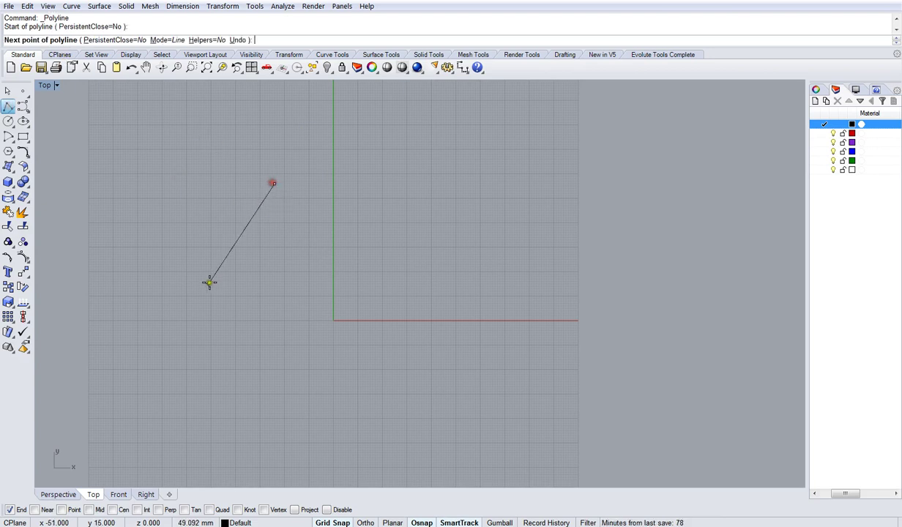
pyautogui.click(209, 284)
pyautogui.click(295, 338)
pyautogui.click(427, 303)
pyautogui.click(345, 196)
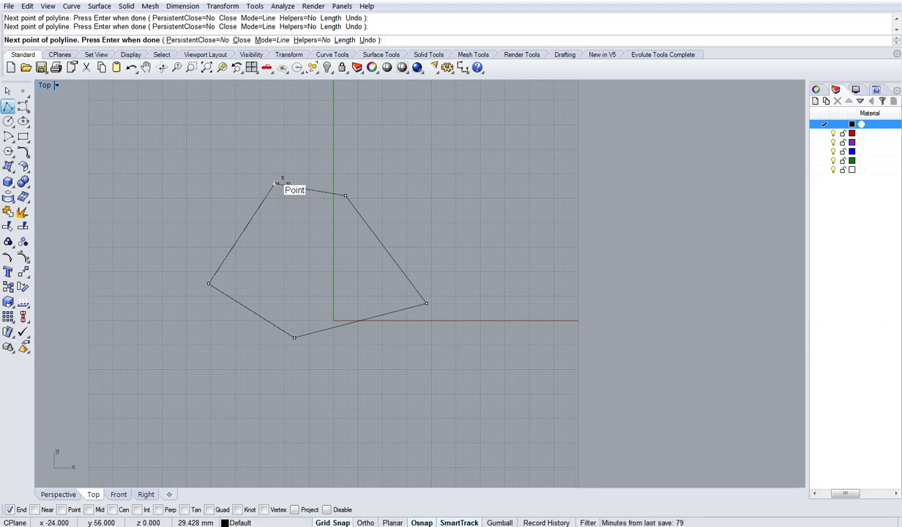
pyautogui.click(283, 184)
# Move the closed five-sided polyline around as one object, ending down and to the left of where it was drawn.
pyautogui.click(290, 188)
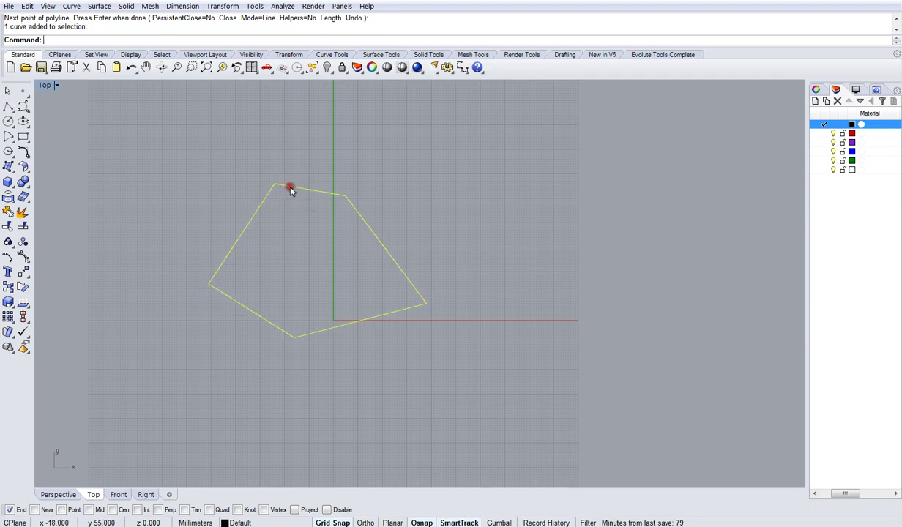
pyautogui.moveTo(303, 189); pyautogui.dragTo(351, 152)
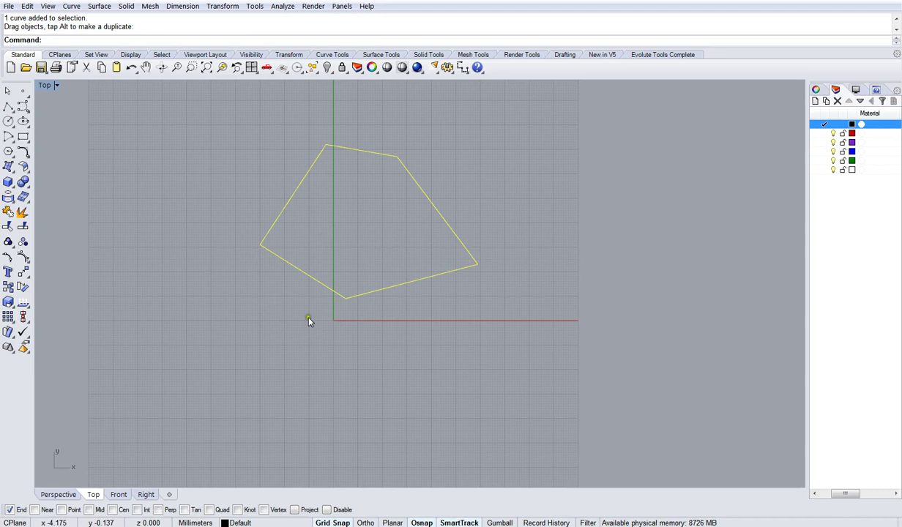
pyautogui.click(208, 171)
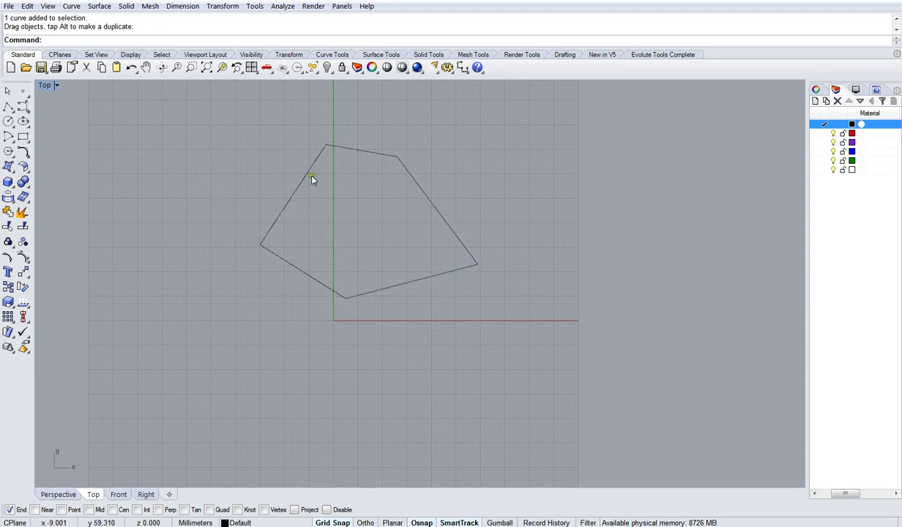
pyautogui.moveTo(297, 185); pyautogui.dragTo(241, 203)
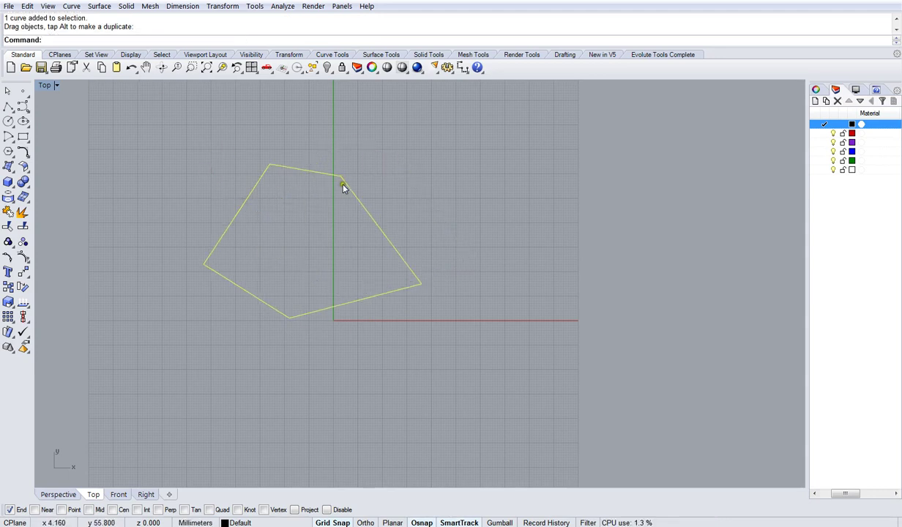
pyautogui.moveTo(343, 183); pyautogui.dragTo(282, 219)
# Draw a triangular polyline to the upper right of the five-sided shape using the Close option, and move it slightly down and left.
pyautogui.click(8, 107)
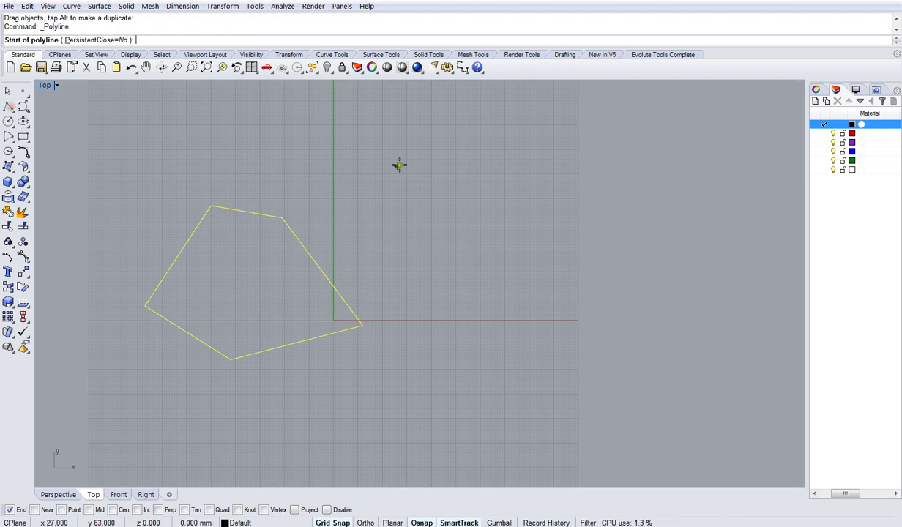
pyautogui.click(394, 147)
pyautogui.click(331, 198)
pyautogui.click(421, 256)
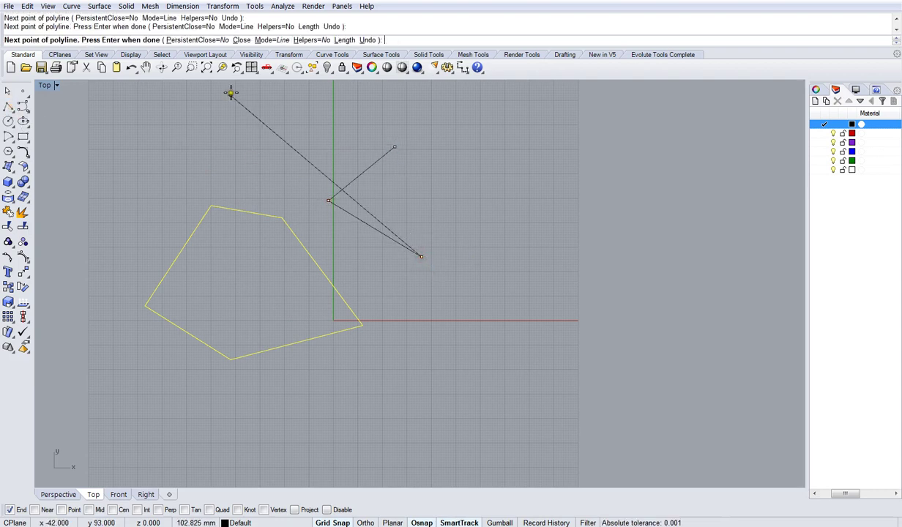
pyautogui.click(241, 40)
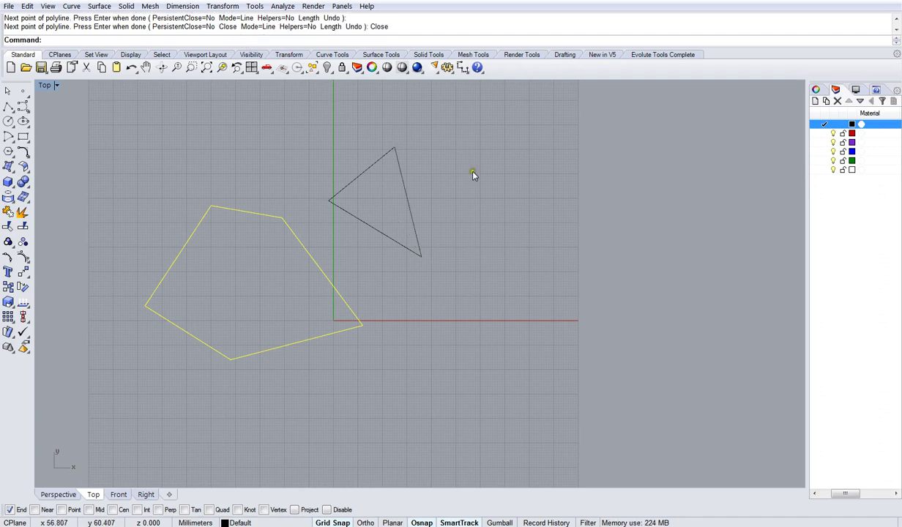
pyautogui.click(406, 203)
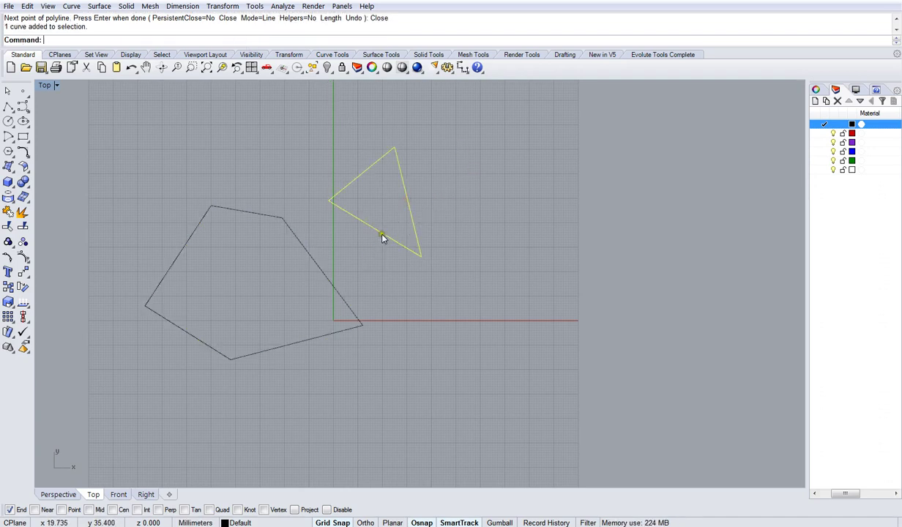
pyautogui.moveTo(381, 236); pyautogui.dragTo(367, 256)
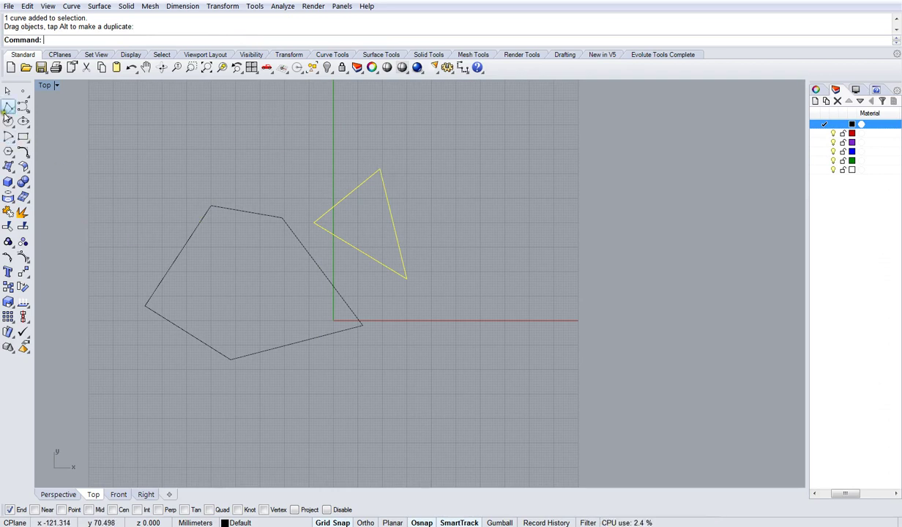
# Draw an open four-segment polyline crossing the triangle, removing its extra sixth point with the Undo option, and select the curve.
pyautogui.click(8, 106)
pyautogui.click(339, 164)
pyautogui.click(372, 226)
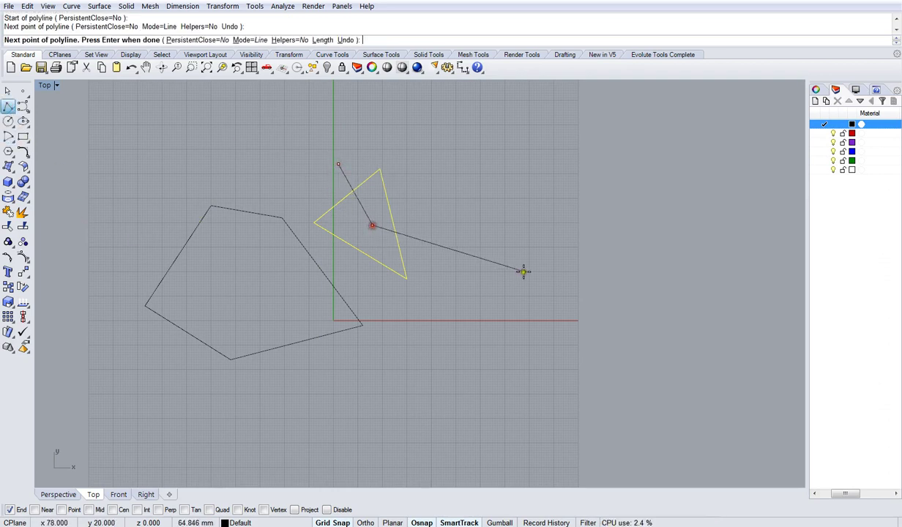
pyautogui.click(522, 266)
pyautogui.click(515, 147)
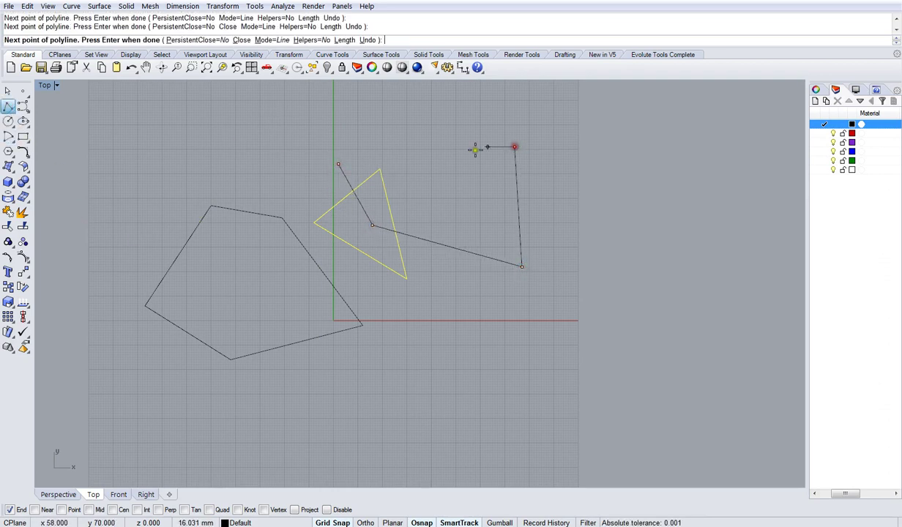
pyautogui.click(409, 137)
pyautogui.click(355, 108)
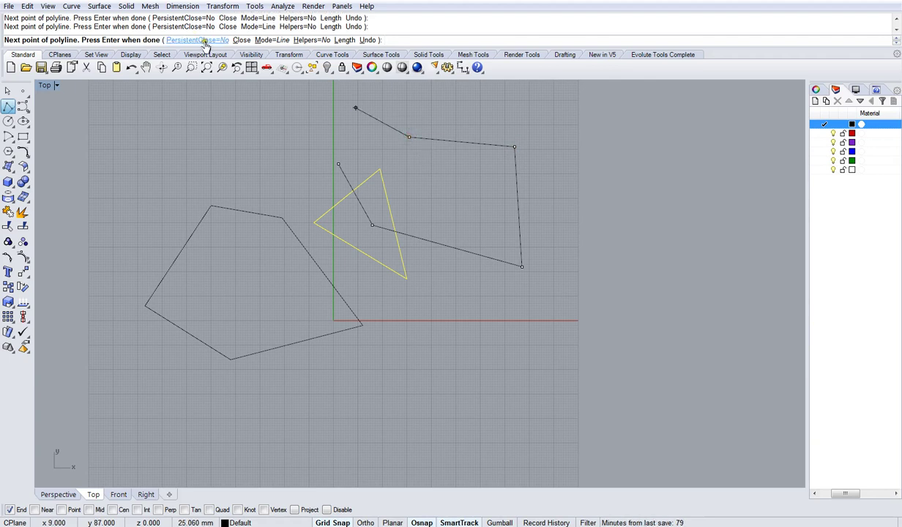
pyautogui.click(366, 40)
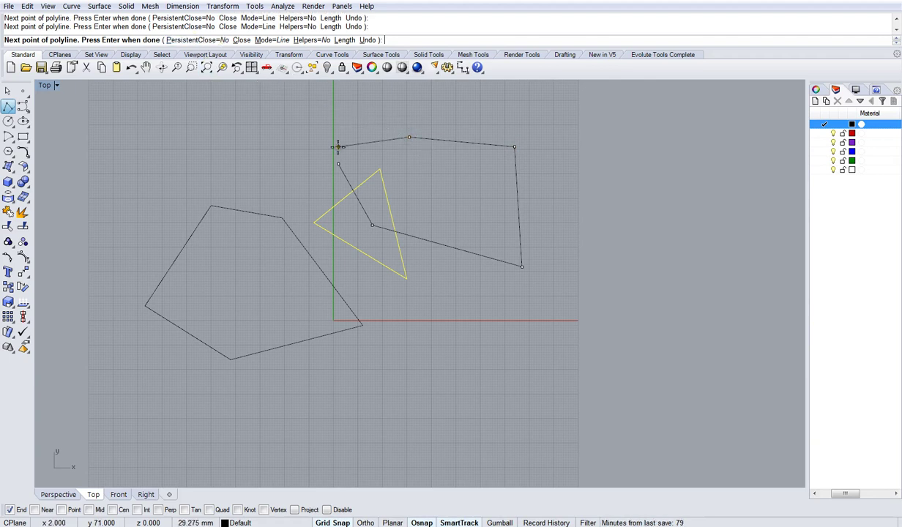
pyautogui.press('Return')
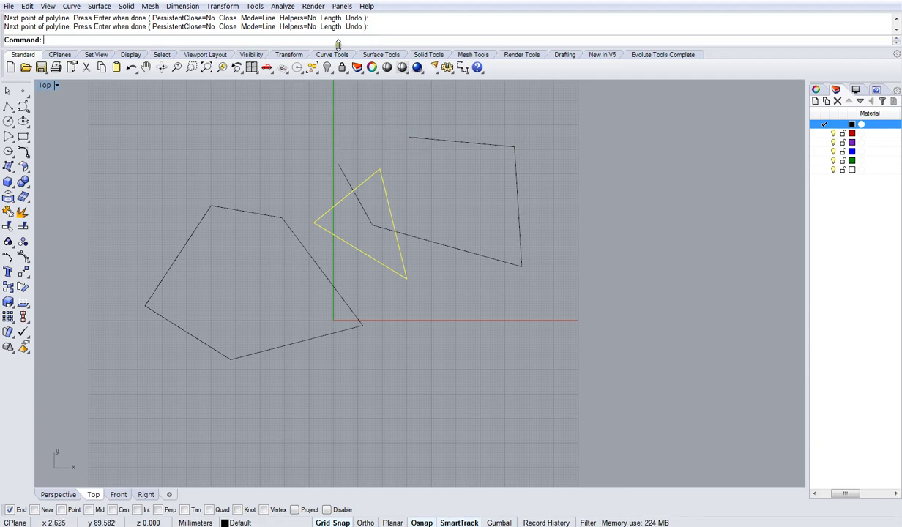
pyautogui.click(510, 146)
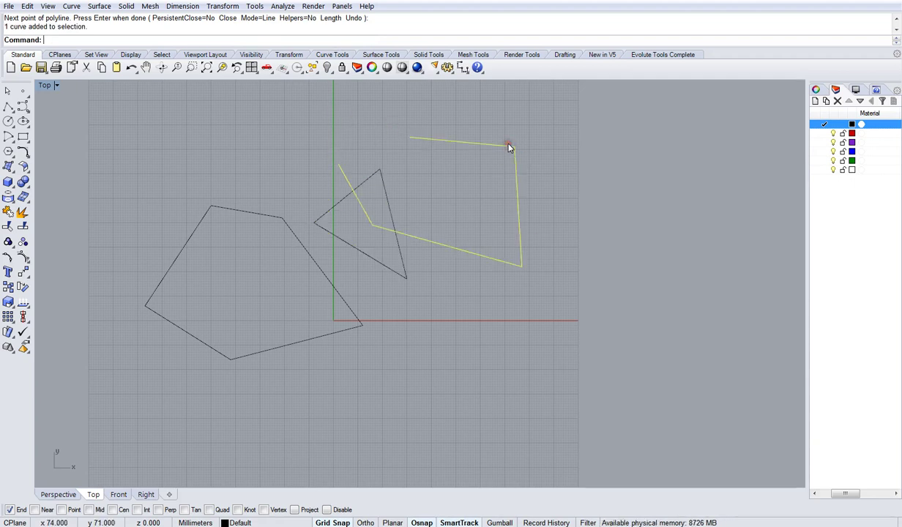
# Delete the selected open polyline, the triangle and the five-sided polyline so the Top view is empty.
pyautogui.press('Delete')
pyautogui.moveTo(403, 204); pyautogui.dragTo(258, 284)
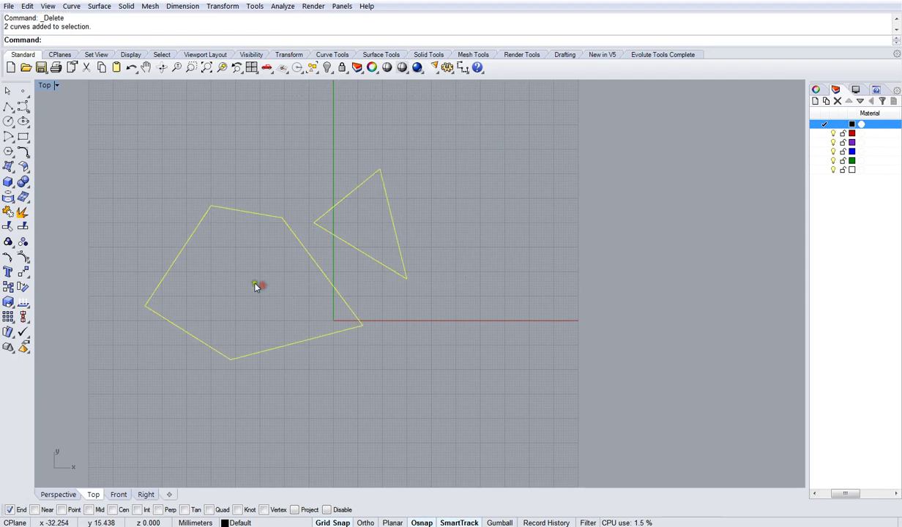
pyautogui.press('Delete')
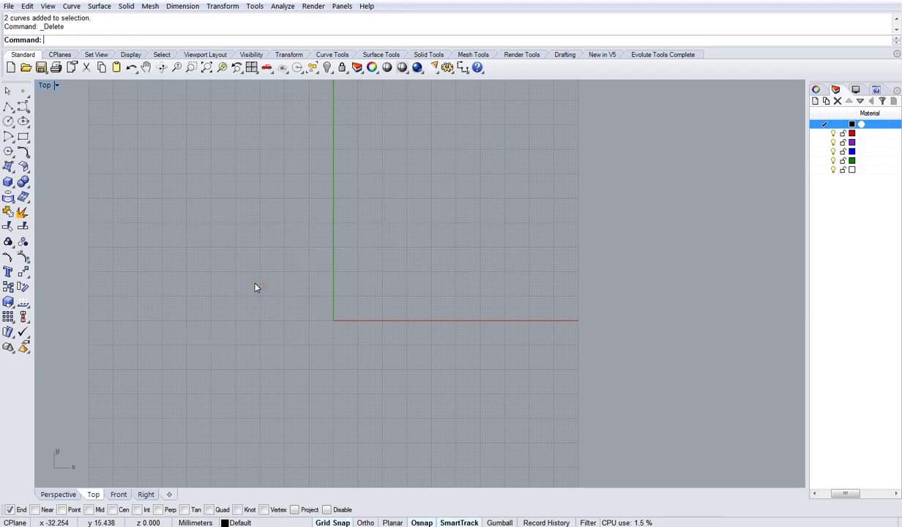
# Draw an open degree-3 control point curve with four points across the green axis and move it down and to the left.
pyautogui.click(23, 108)
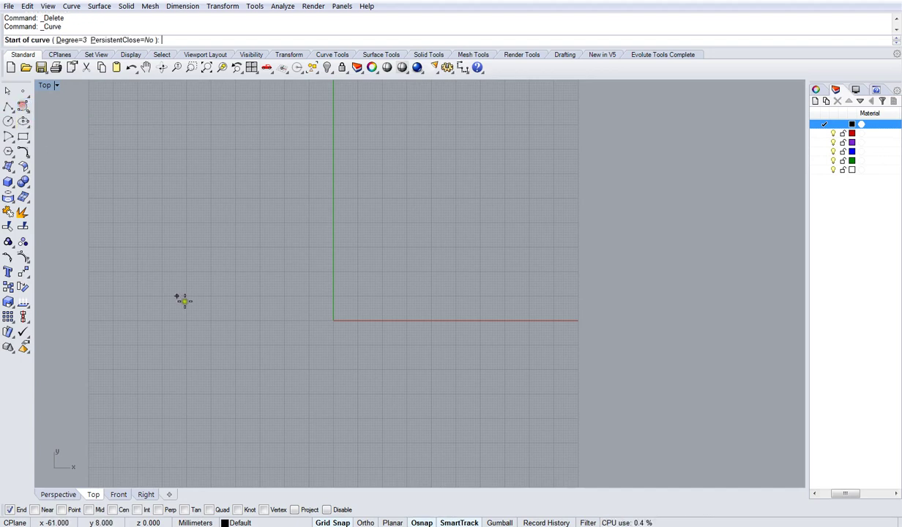
pyautogui.click(245, 323)
pyautogui.click(281, 189)
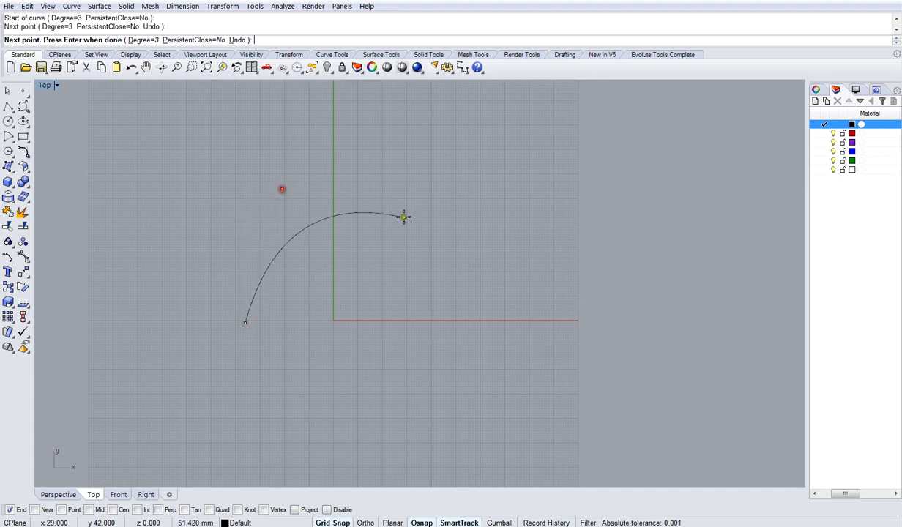
pyautogui.click(500, 404)
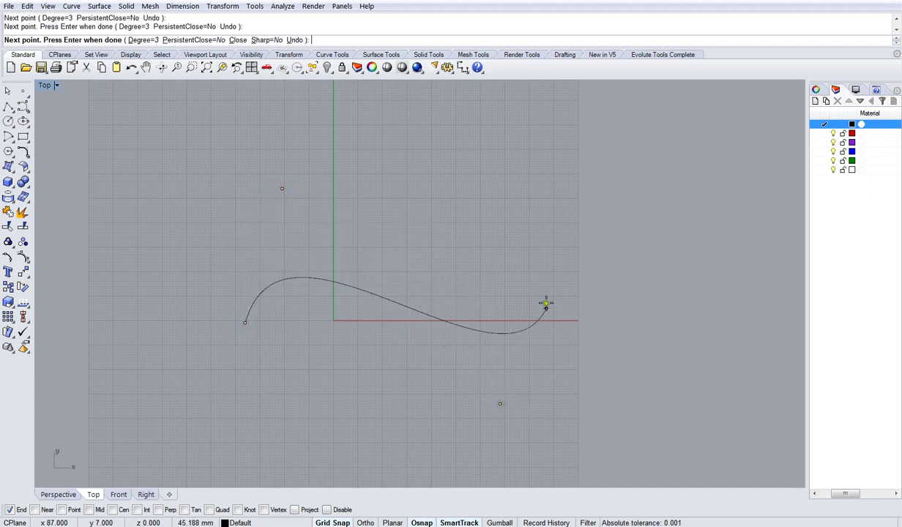
pyautogui.click(472, 128)
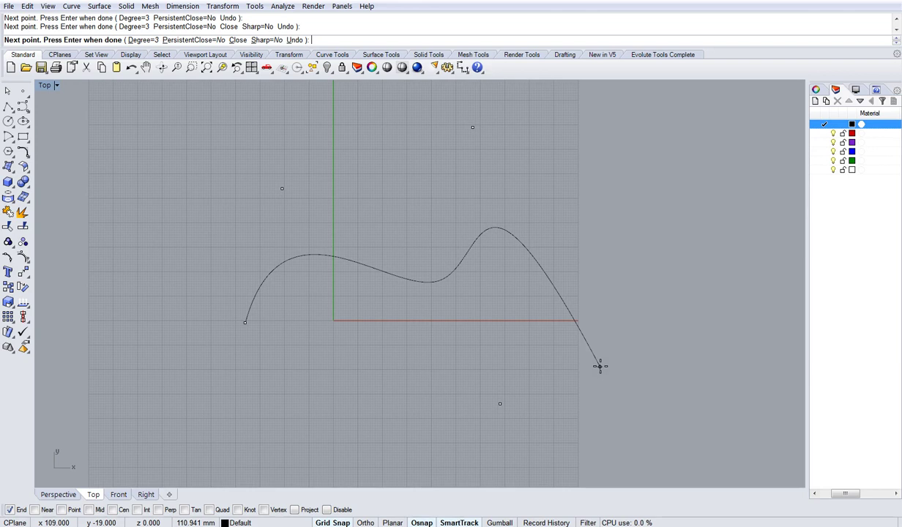
pyautogui.press('Return')
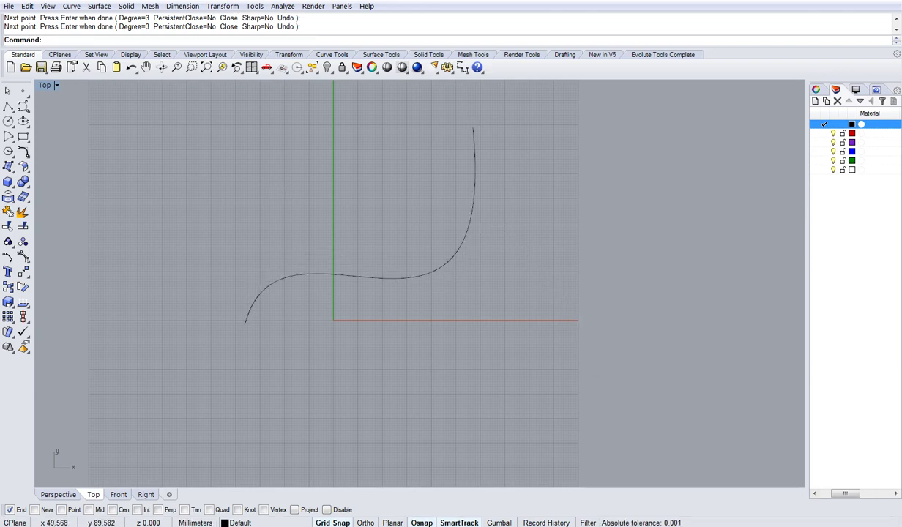
pyautogui.moveTo(440, 272); pyautogui.dragTo(315, 328)
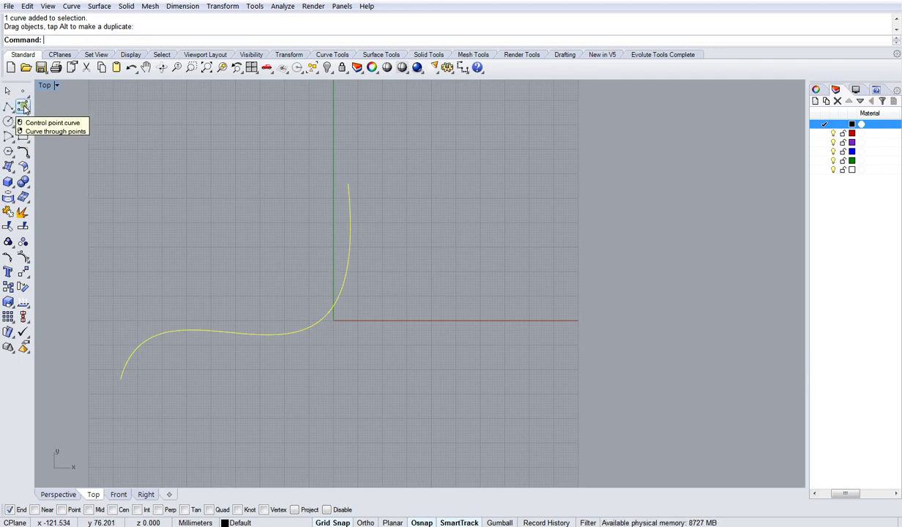
# Draw a closed control point curve through five points, ending on its start point, and move it above the open curve, left of the green axis.
pyautogui.click(24, 108)
pyautogui.click(450, 176)
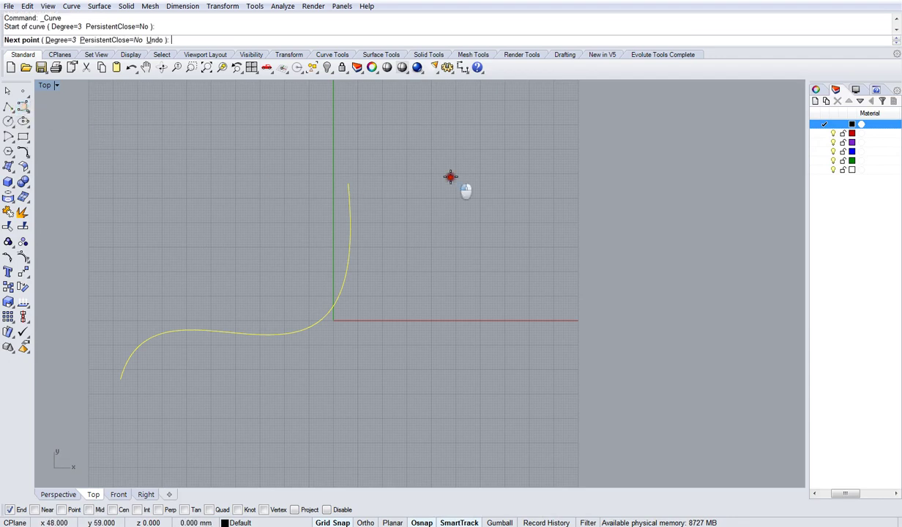
pyautogui.click(389, 228)
pyautogui.click(454, 339)
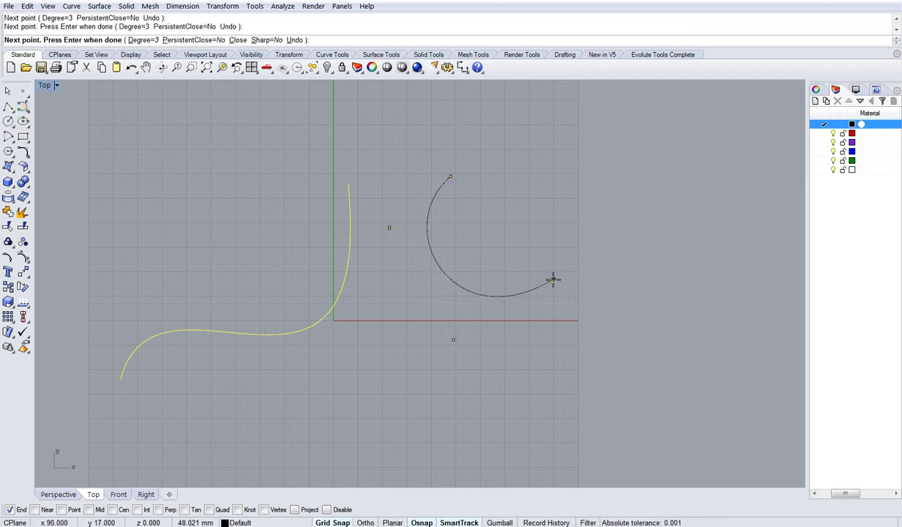
pyautogui.click(553, 280)
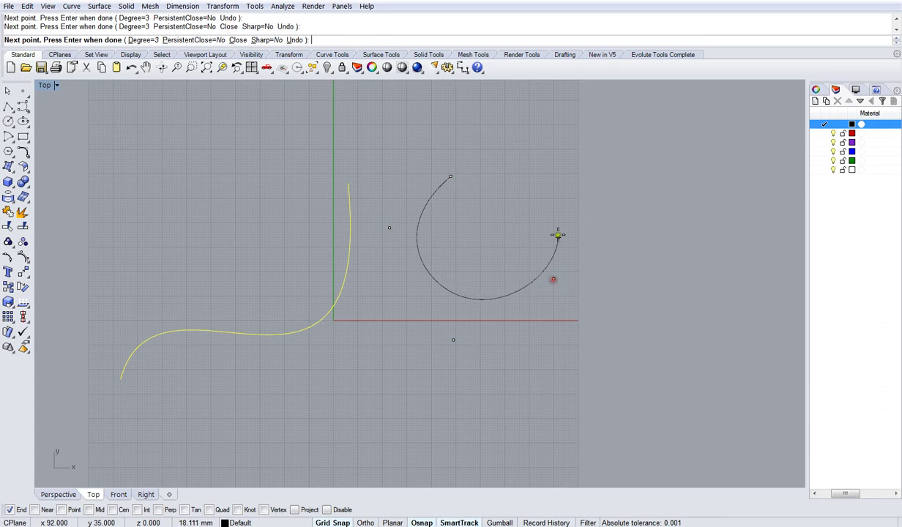
pyautogui.click(551, 182)
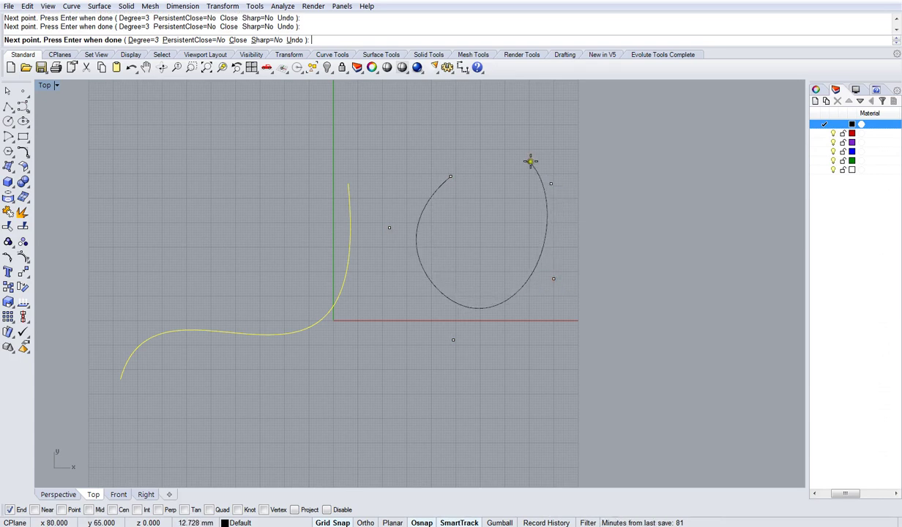
pyautogui.click(451, 176)
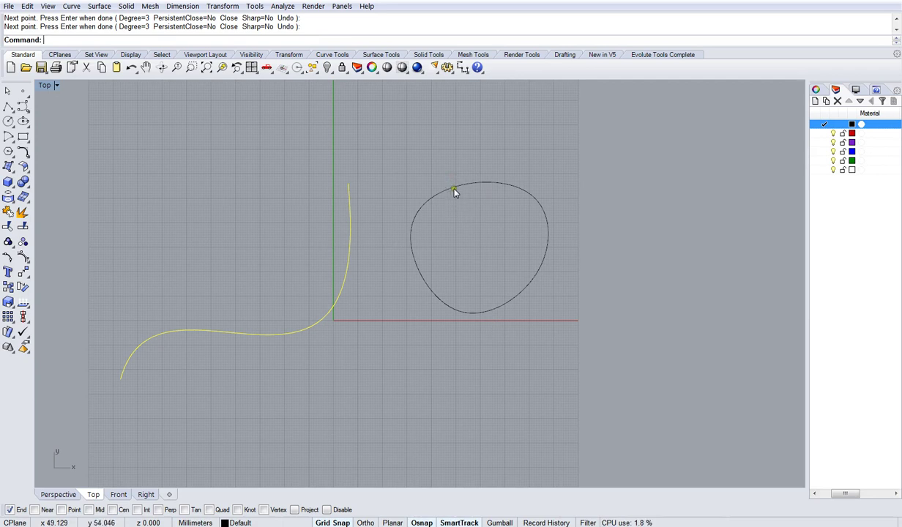
pyautogui.moveTo(455, 191); pyautogui.dragTo(437, 260)
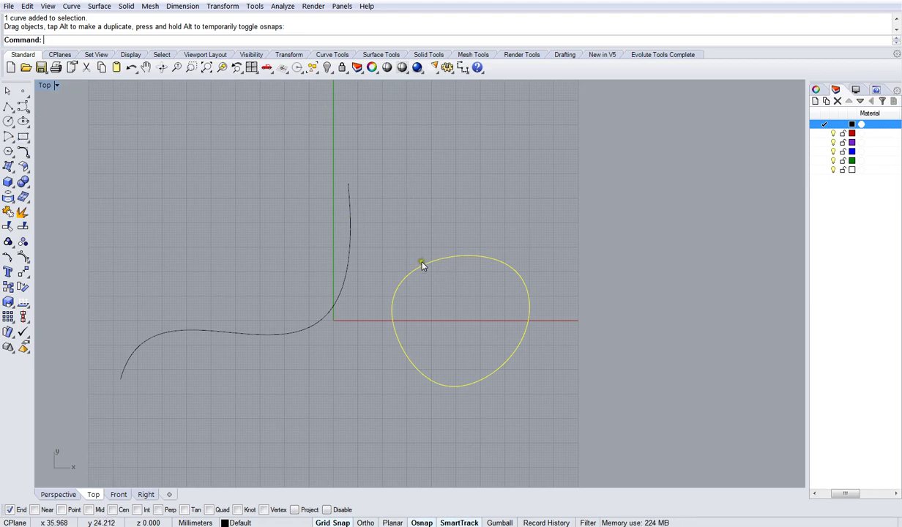
pyautogui.moveTo(424, 267); pyautogui.dragTo(185, 171)
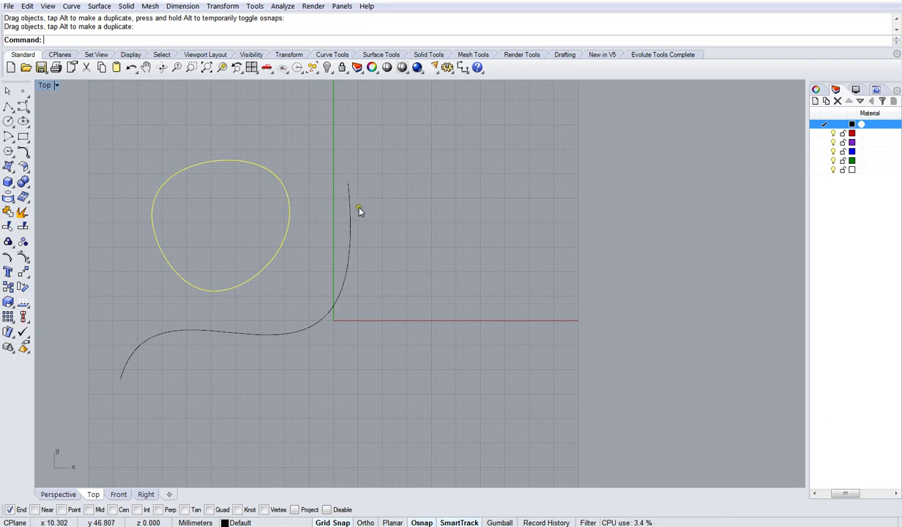
# Draw a circle by centre and radius right of the green axis, overlapping the open curve's upper end, and clear the selection.
pyautogui.click(6, 123)
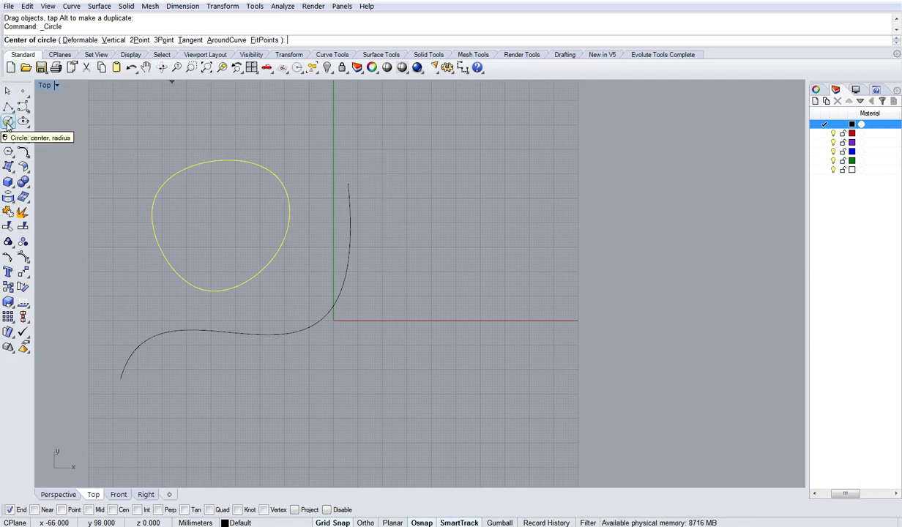
pyautogui.click(394, 220)
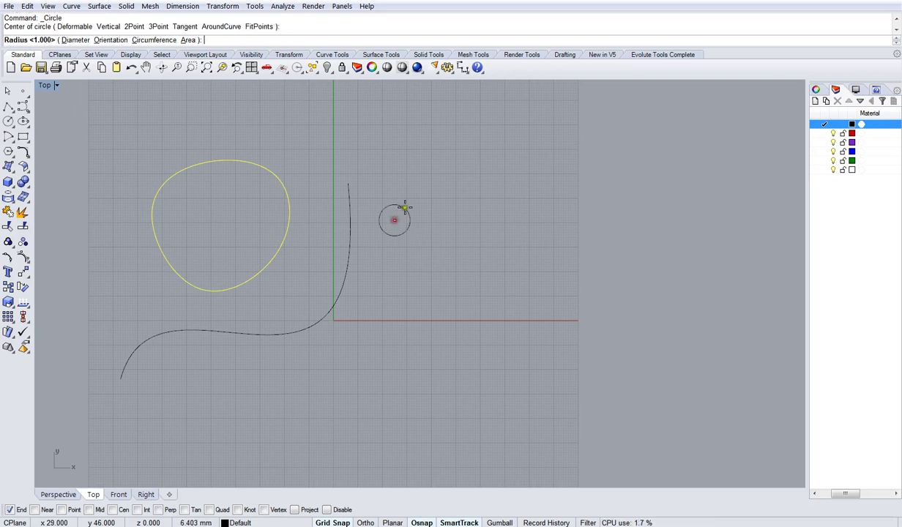
pyautogui.click(434, 170)
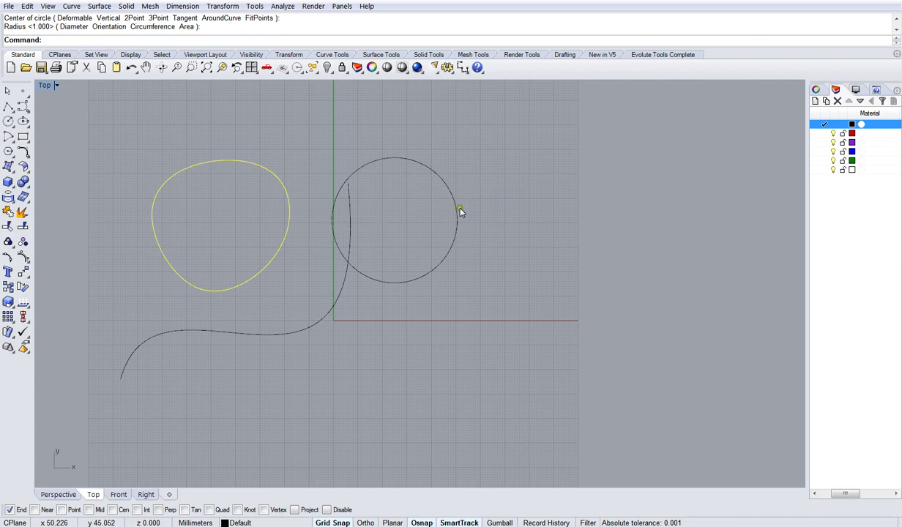
pyautogui.click(8, 121)
pyautogui.click(104, 109)
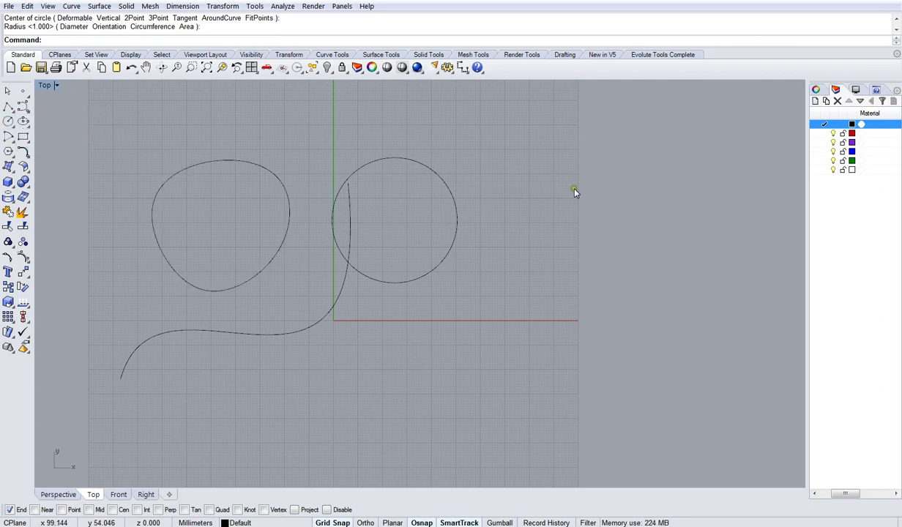
# Draw a wide, flat ellipse from its centre just below the red axis, with its long axis horizontal.
pyautogui.click(22, 122)
pyautogui.scroll(-3, 446, 296)
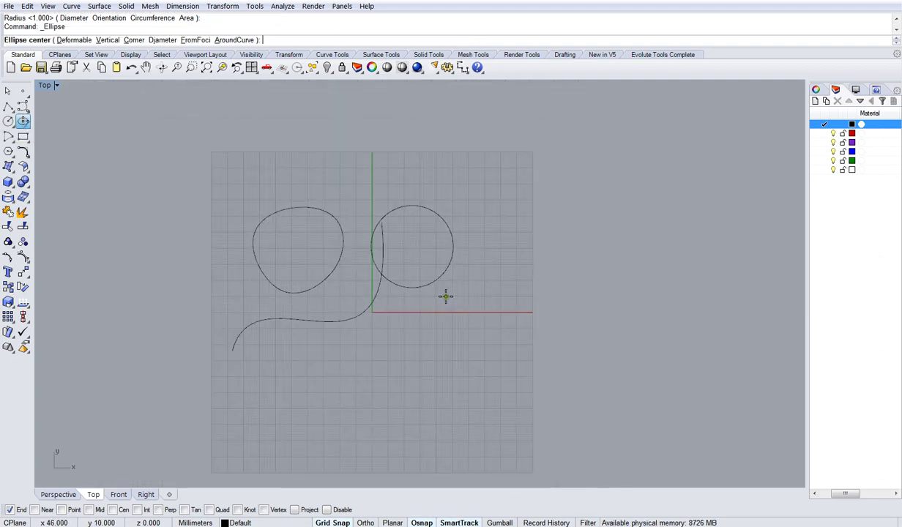
pyautogui.click(416, 327)
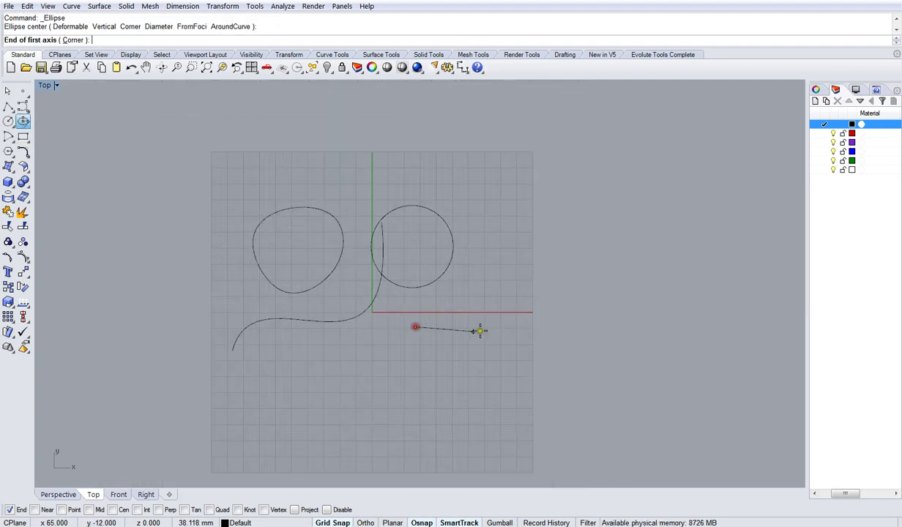
pyautogui.click(524, 327)
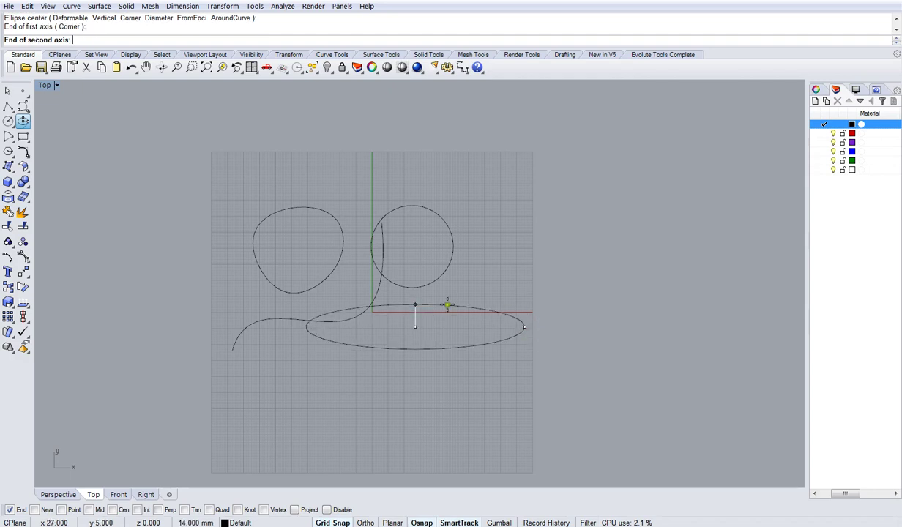
pyautogui.click(417, 300)
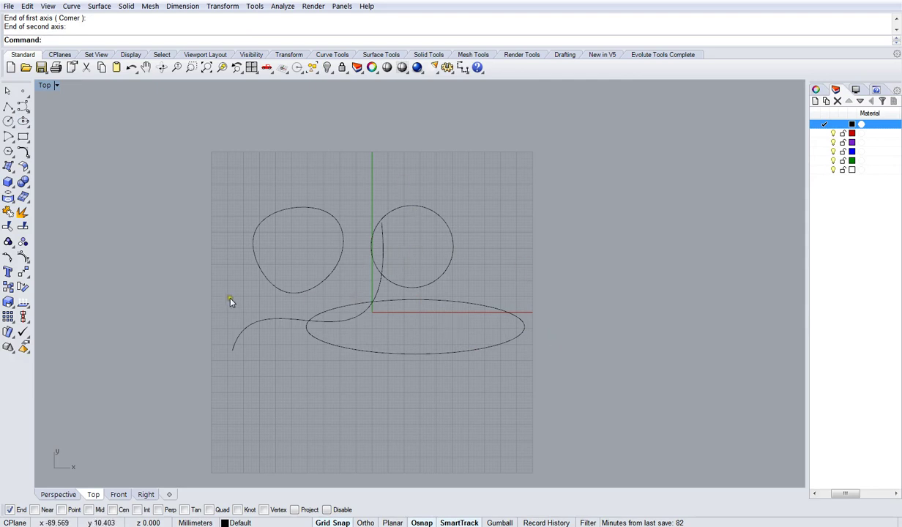
# Draw an arc by centre, start point and end angle above the closed freeform curve.
pyautogui.click(8, 136)
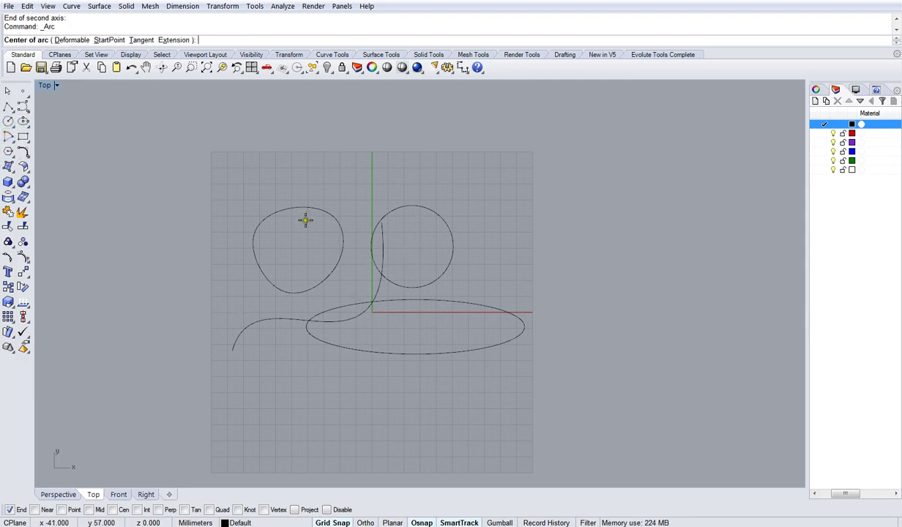
pyautogui.click(368, 217)
pyautogui.click(256, 167)
pyautogui.click(354, 142)
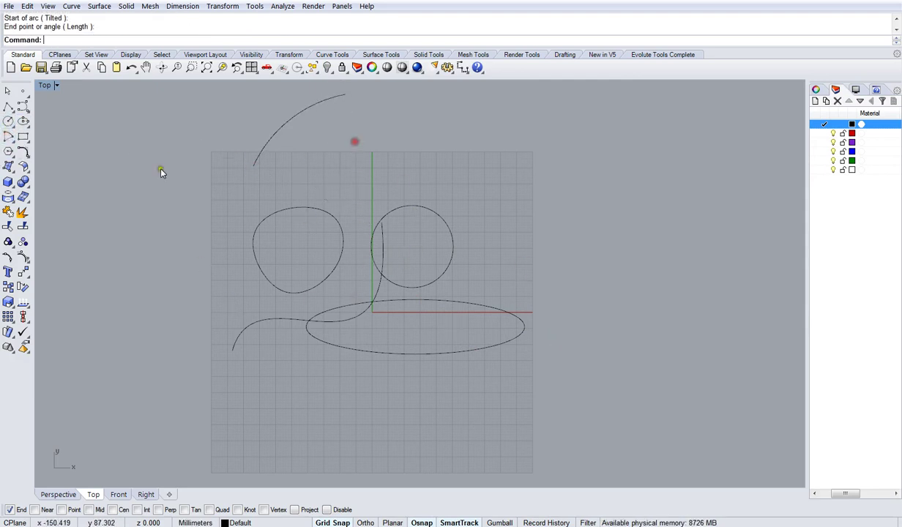
# Draw a rectangle by two opposite corners right of the green axis, overlapping the circle.
pyautogui.click(22, 136)
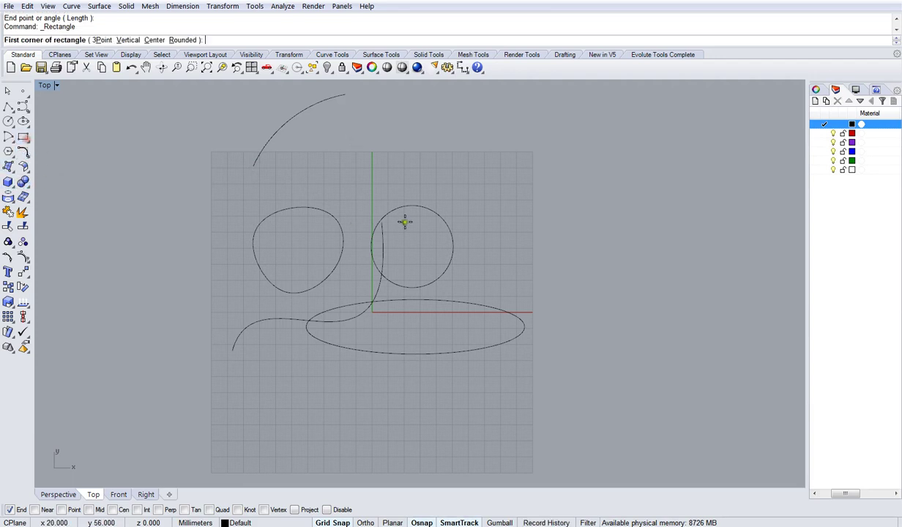
pyautogui.click(382, 176)
pyautogui.click(532, 260)
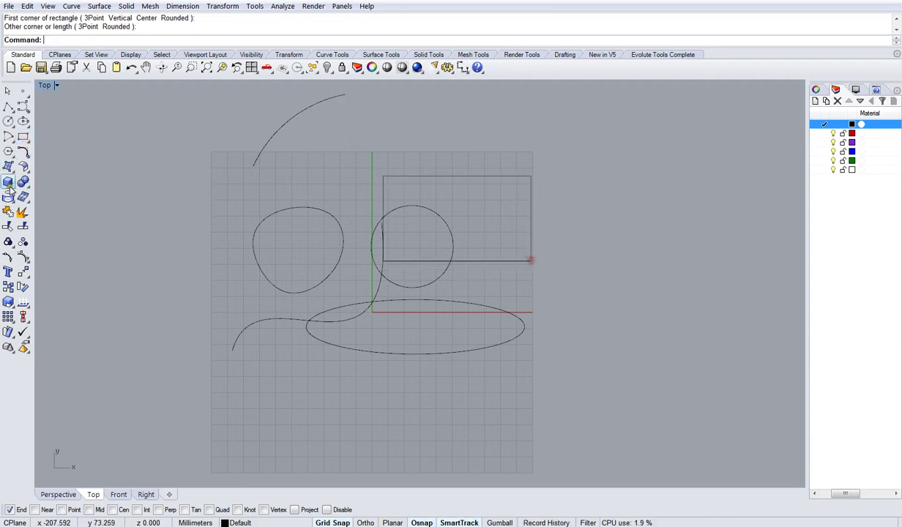
# Draw an inscribed polygon with 5 sides between the closed freeform curve and the circle.
pyautogui.click(8, 140)
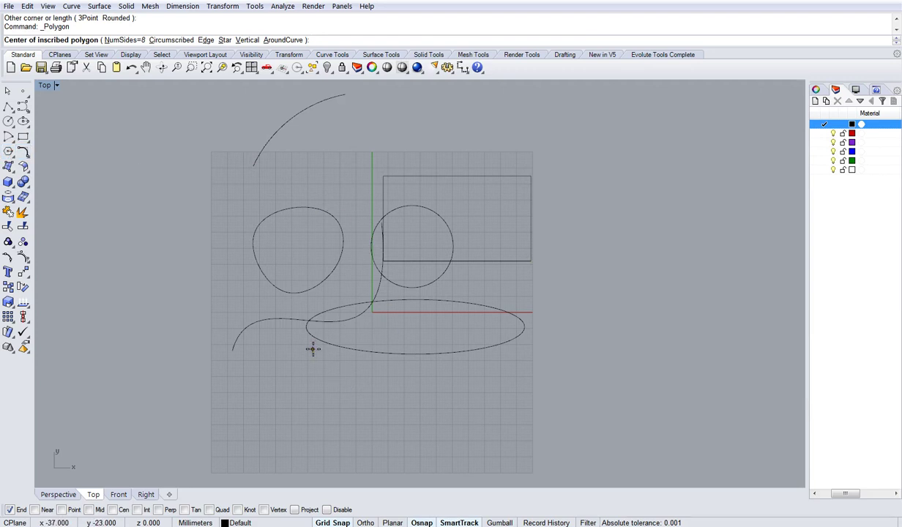
pyautogui.click(115, 41)
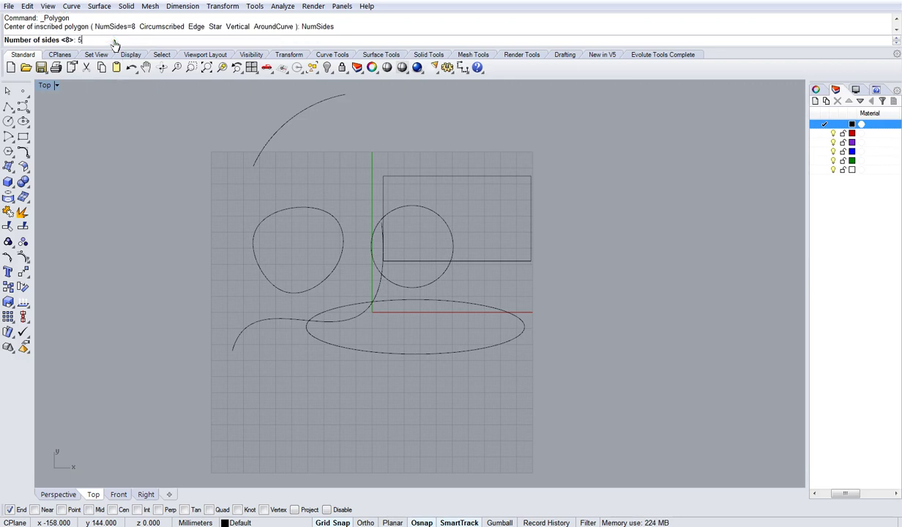
pyautogui.press('Return')
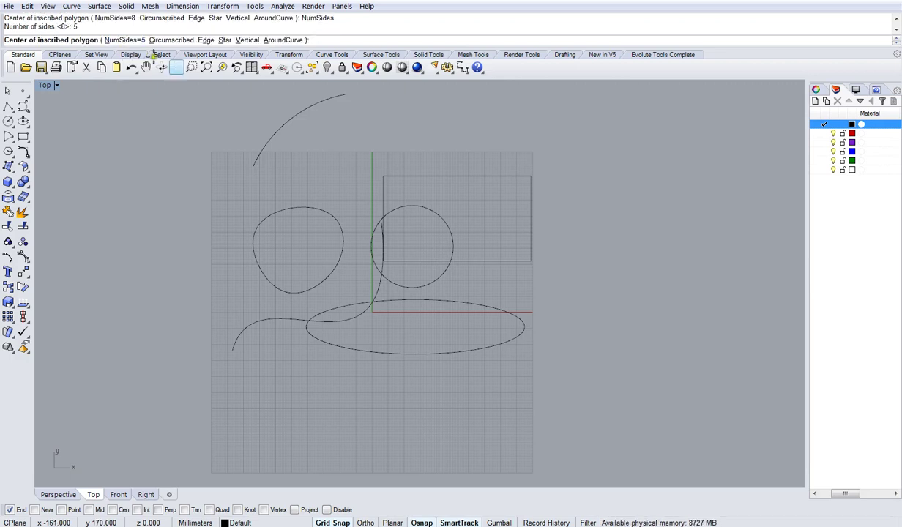
pyautogui.click(353, 260)
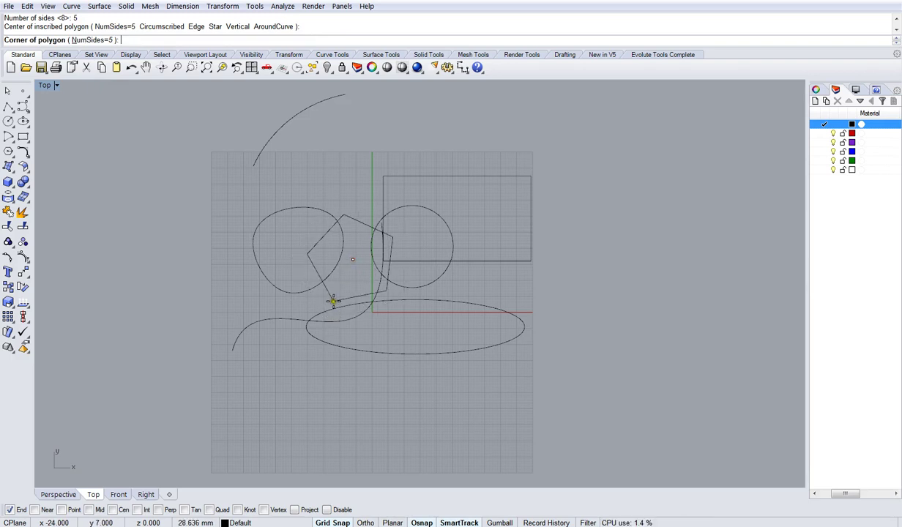
pyautogui.click(411, 233)
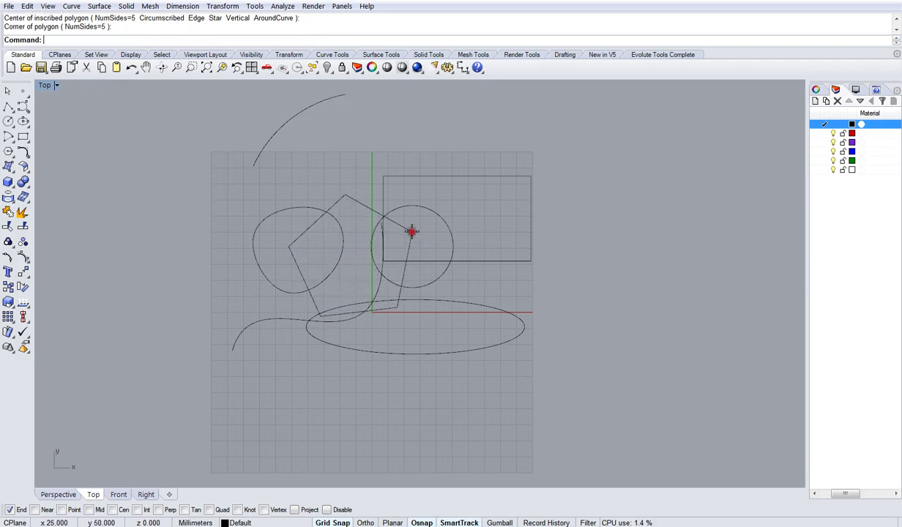
# Draw a large inscribed polygon with 8 sides, centred below the ellipse's left end, with a corner near the pentagon's upper corner.
pyautogui.rightClick(320, 365)
pyautogui.click(319, 365)
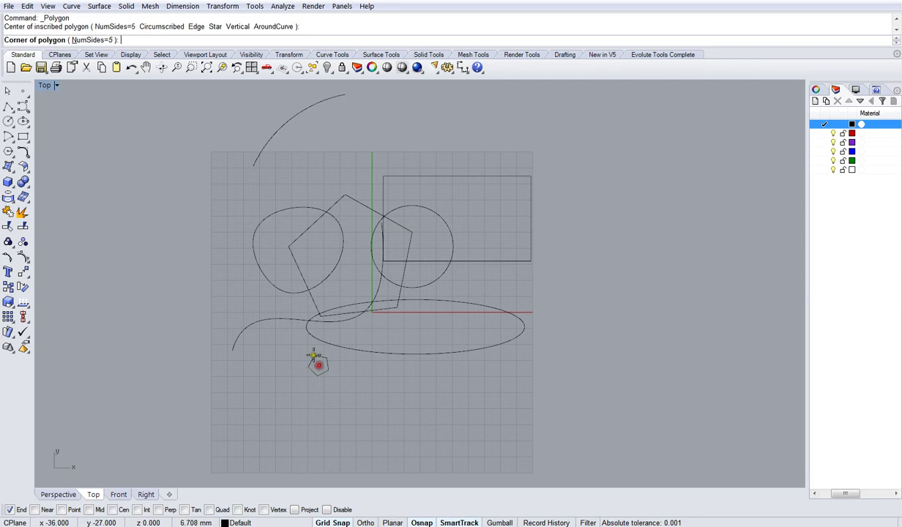
pyautogui.click(108, 41)
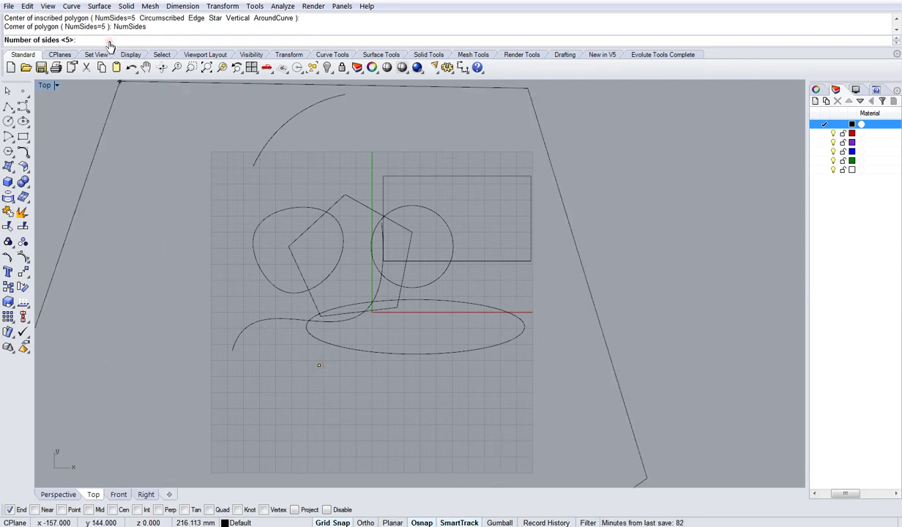
pyautogui.write('8')
pyautogui.press('Return')
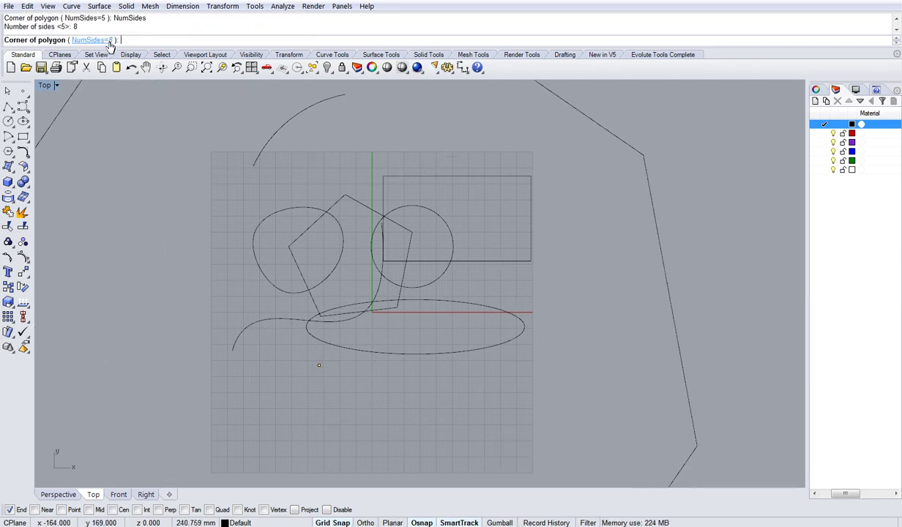
pyautogui.click(341, 181)
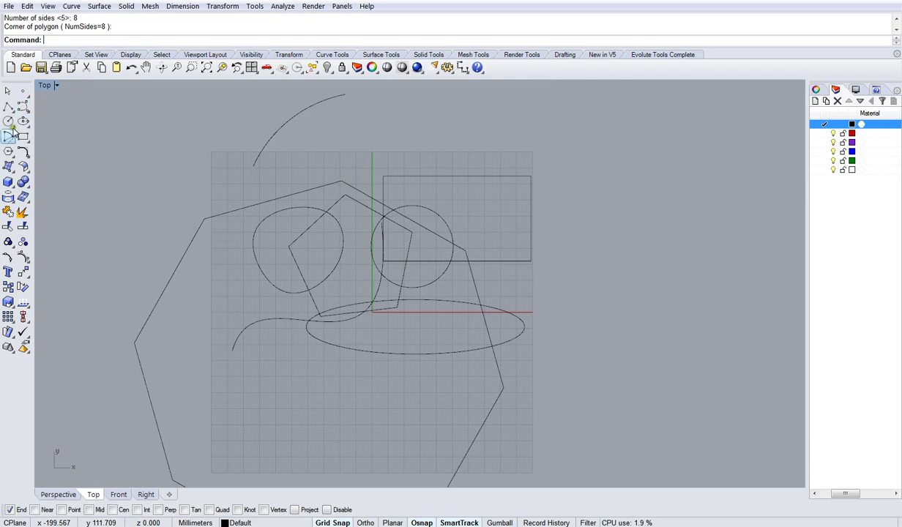
# Draw an inscribed polygon with 100 sides, centred in the lower part of the grid and large enough to surround the rectangle.
pyautogui.click(6, 153)
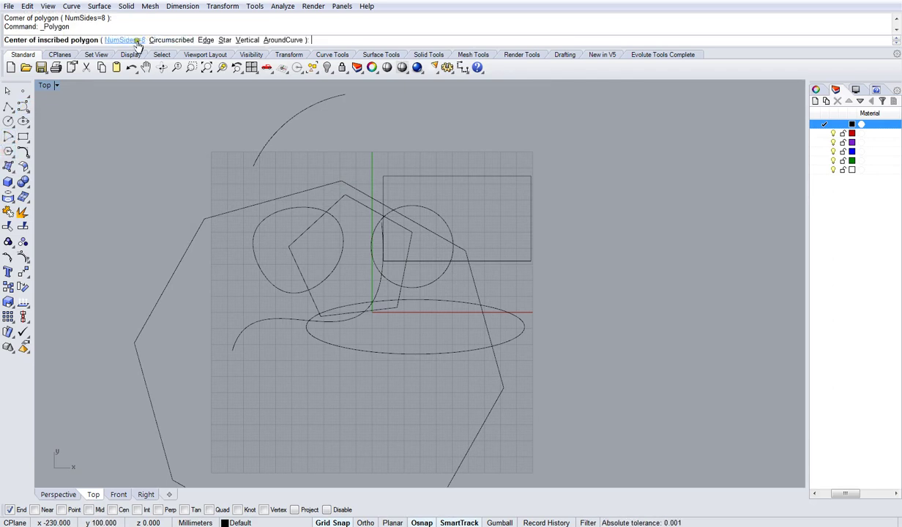
pyautogui.press('Return')
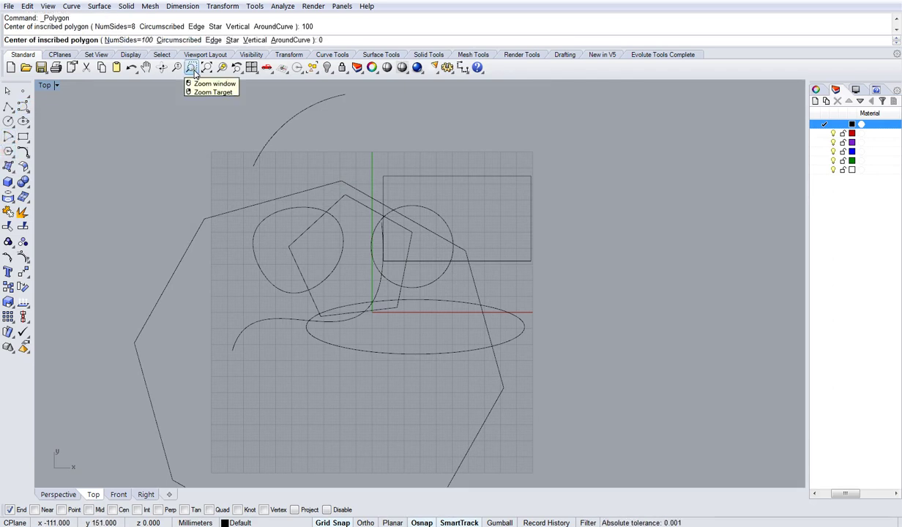
pyautogui.click(394, 414)
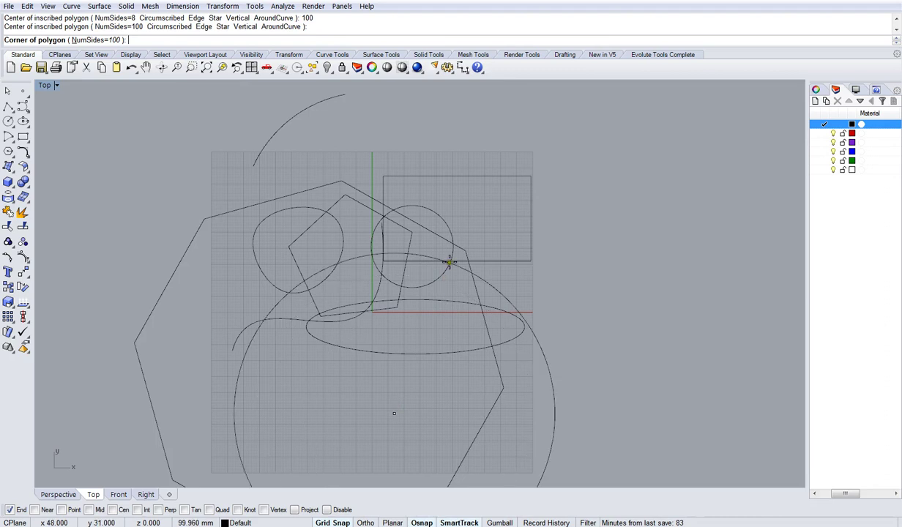
pyautogui.click(473, 155)
# Examine the straight segments of the 100-sided polygon up close, and delete that polygon.
pyautogui.scroll(8, 473, 155)
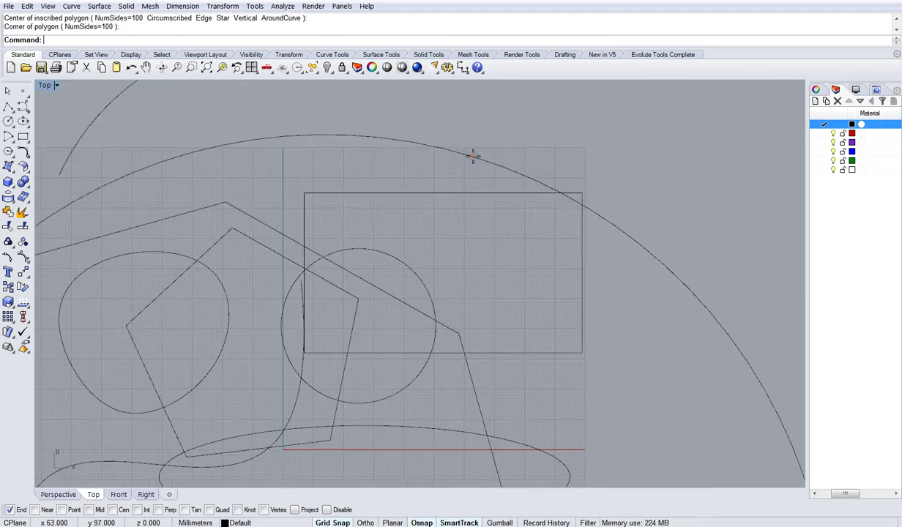
pyautogui.scroll(3, 473, 155)
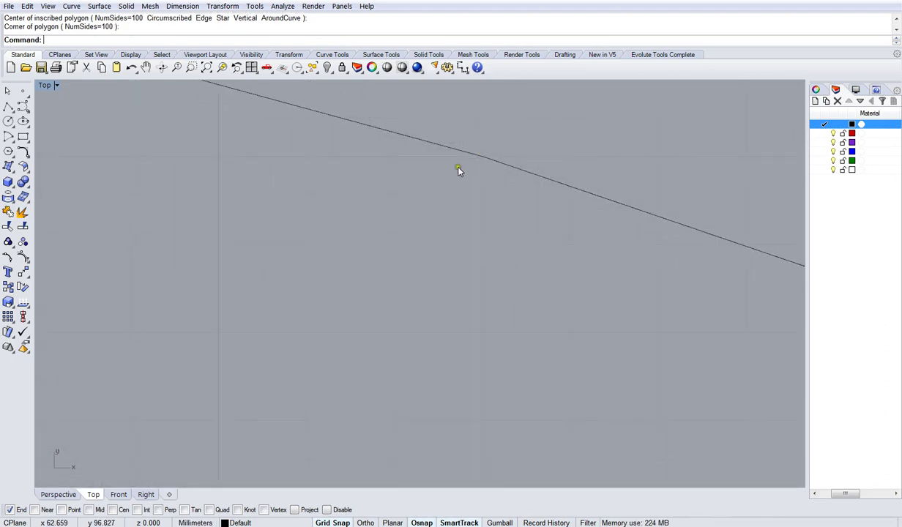
pyautogui.moveTo(459, 169); pyautogui.dragTo(443, 317, button='right')
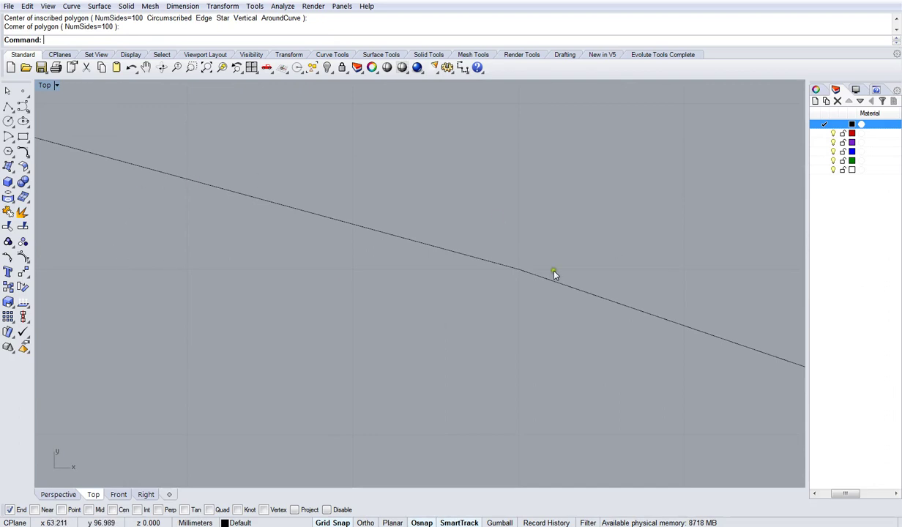
pyautogui.scroll(-8, 519, 286)
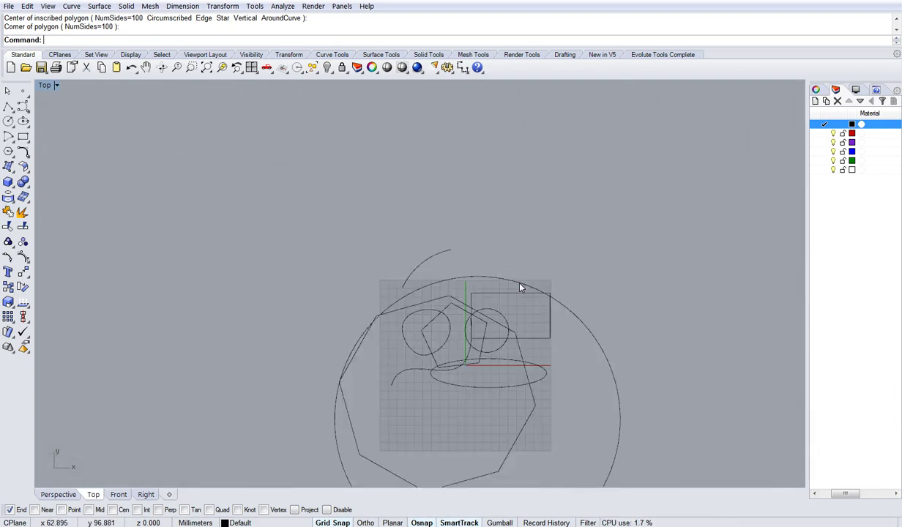
pyautogui.moveTo(520, 285); pyautogui.dragTo(518, 243, button='right')
pyautogui.click(518, 243)
pyautogui.press('Delete')
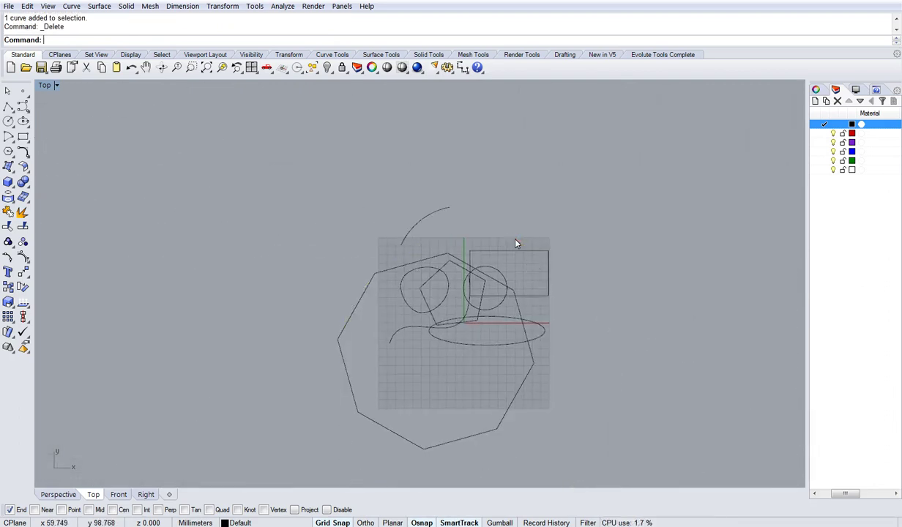
pyautogui.moveTo(397, 334); pyautogui.dragTo(430, 255, button='right')
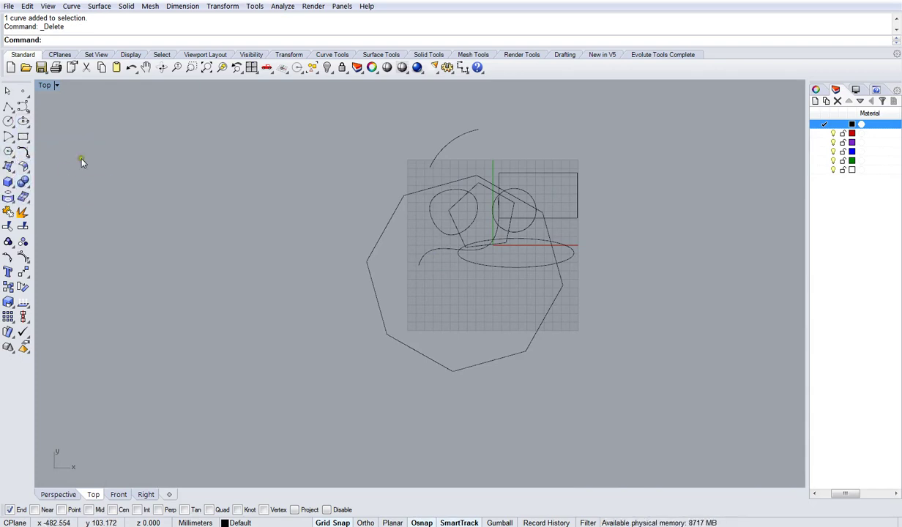
pyautogui.click(10, 109)
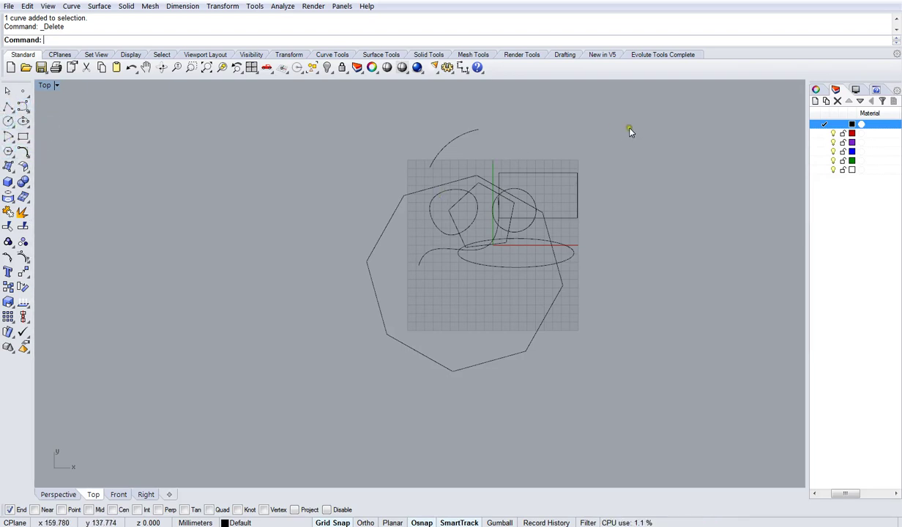
pyautogui.click(13, 110)
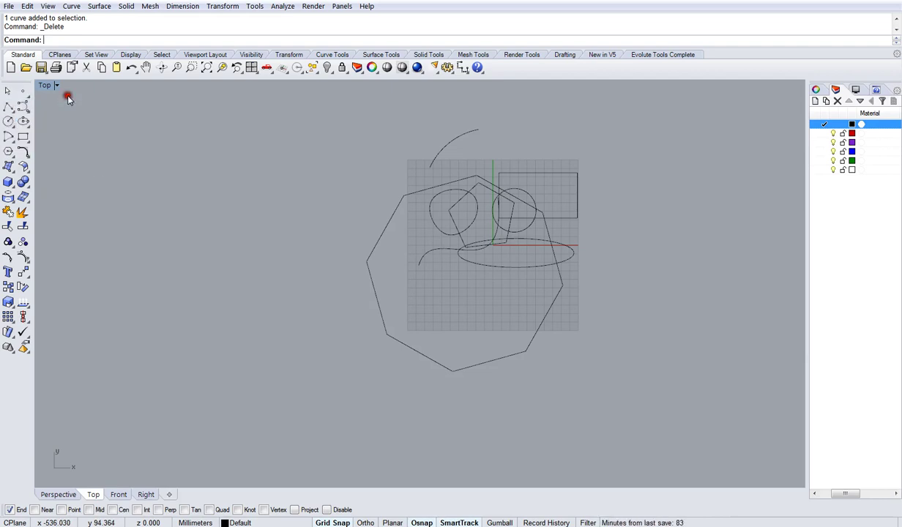
# Draw a wavy degree 3 interpolated curve through five points, starting left of the octagon, crossing it and ending beyond its right side.
pyautogui.click(23, 107)
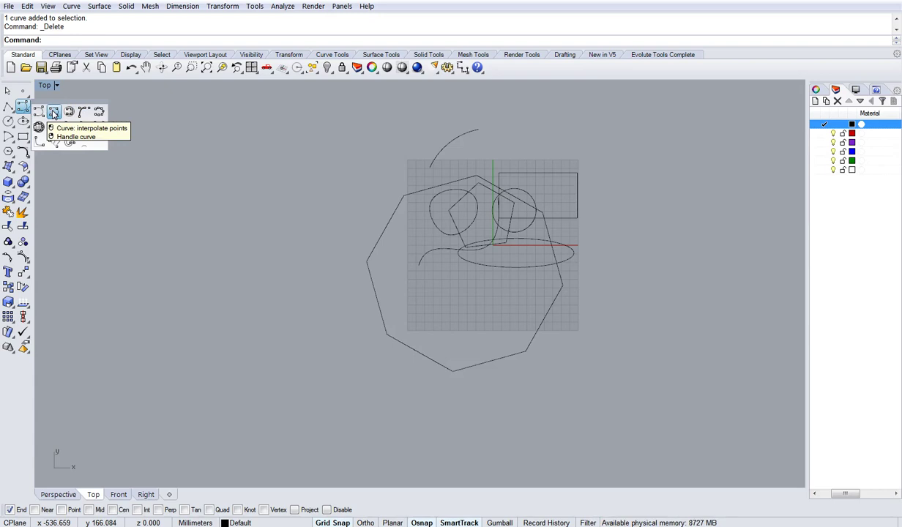
pyautogui.click(54, 113)
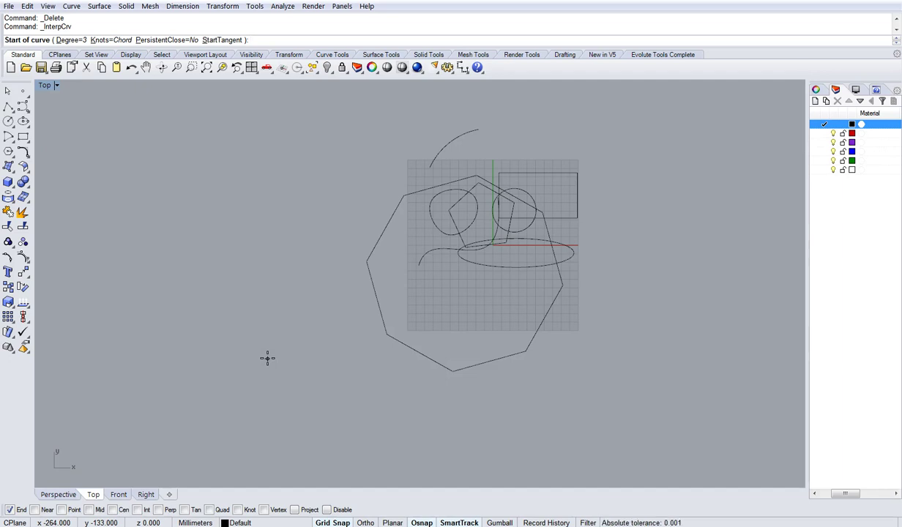
pyautogui.click(310, 356)
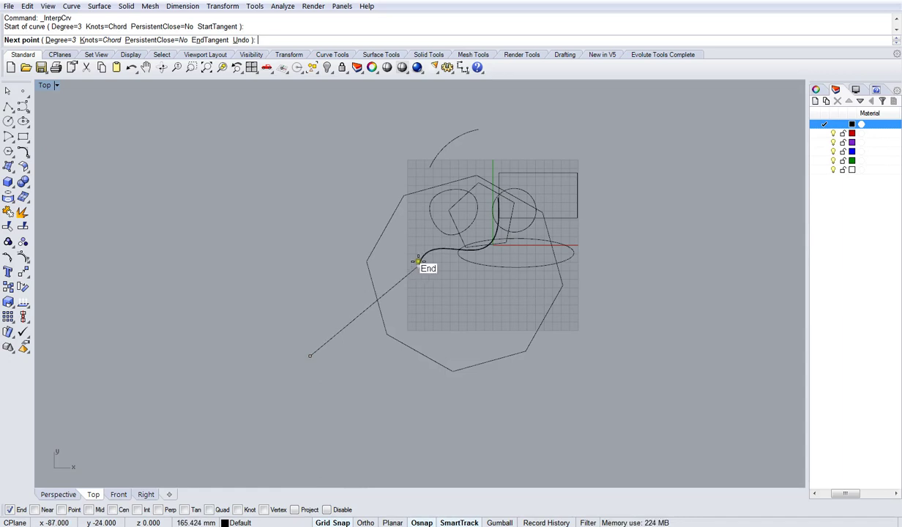
pyautogui.click(466, 295)
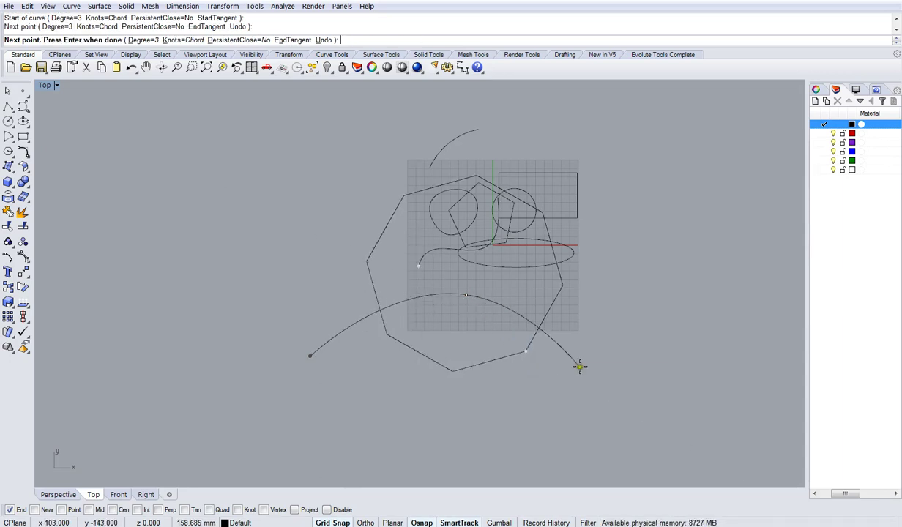
pyautogui.click(580, 398)
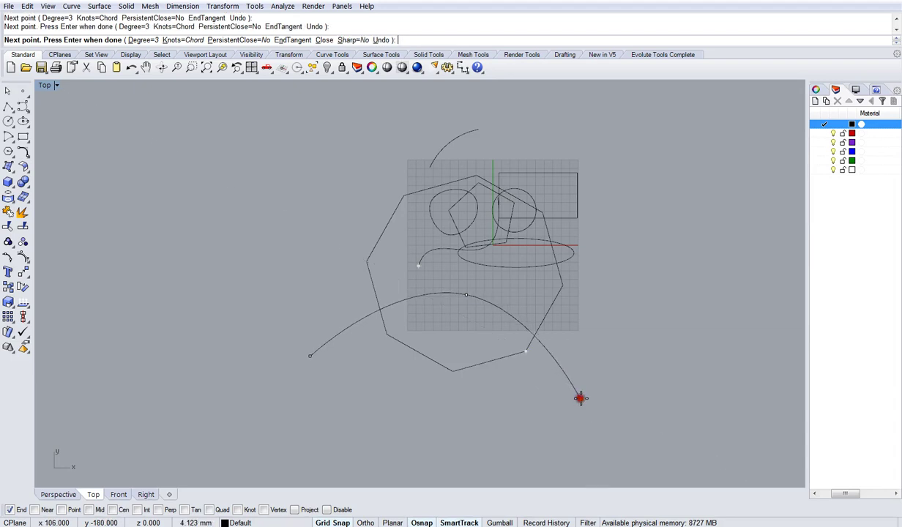
pyautogui.click(623, 267)
pyautogui.click(661, 375)
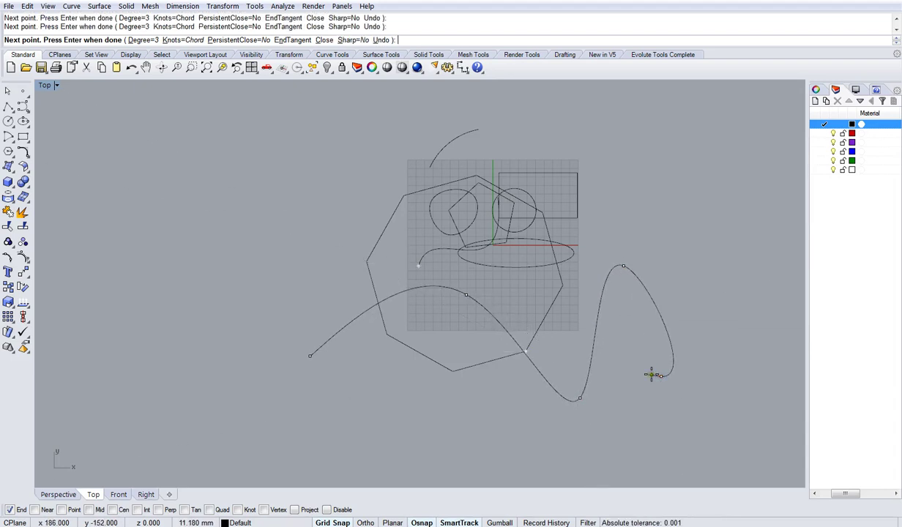
pyautogui.press('Return')
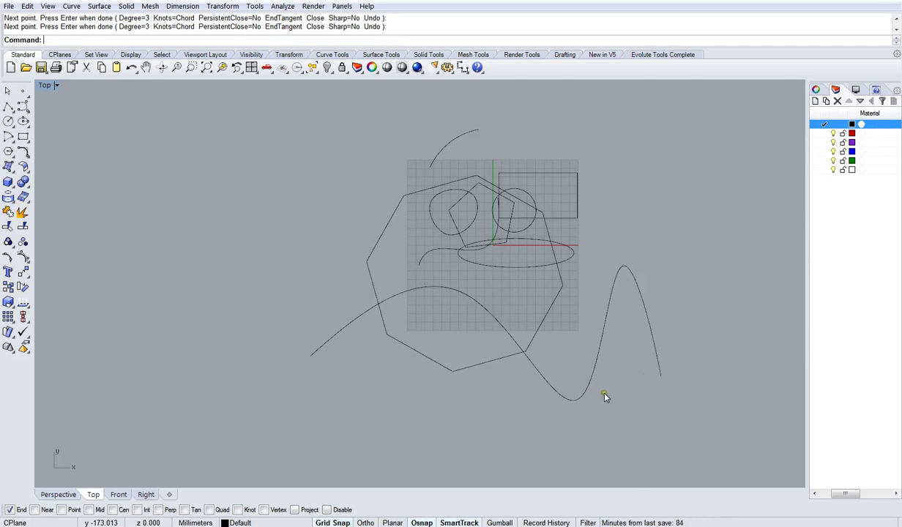
# Move the interpolated curve up and to the left until it mostly clears the octagon, and delete it.
pyautogui.click(585, 387)
pyautogui.moveTo(585, 387)
pyautogui.mouseDown()
pyautogui.moveTo(324, 238)
pyautogui.moveTo(327, 270)
pyautogui.mouseUp()
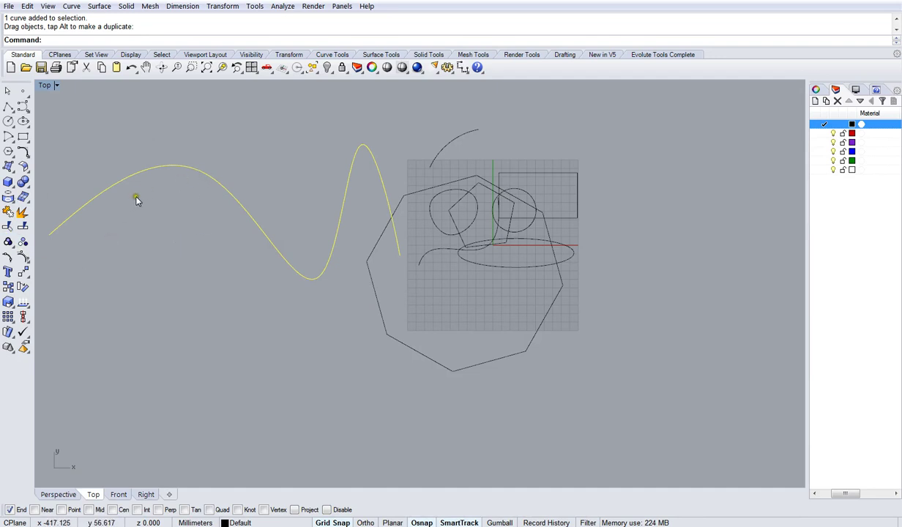
pyautogui.moveTo(389, 257); pyautogui.dragTo(446, 299, button='right')
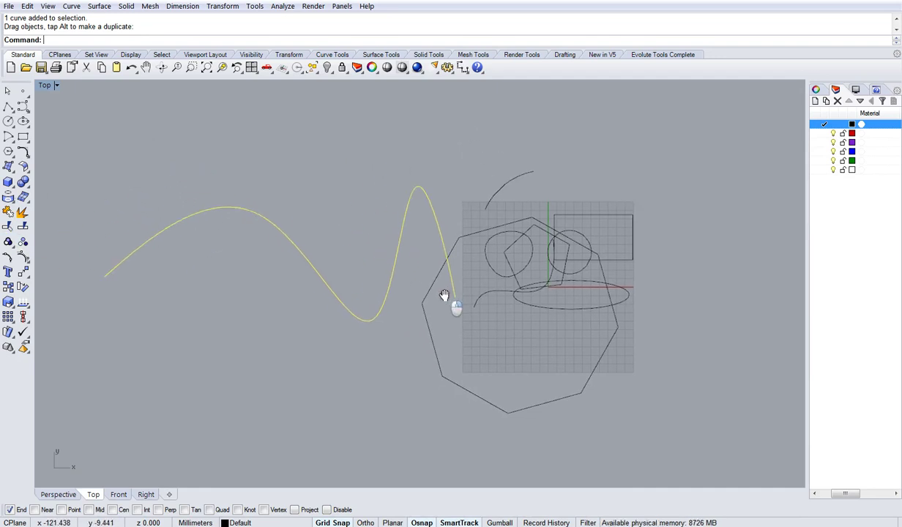
pyautogui.press('Delete')
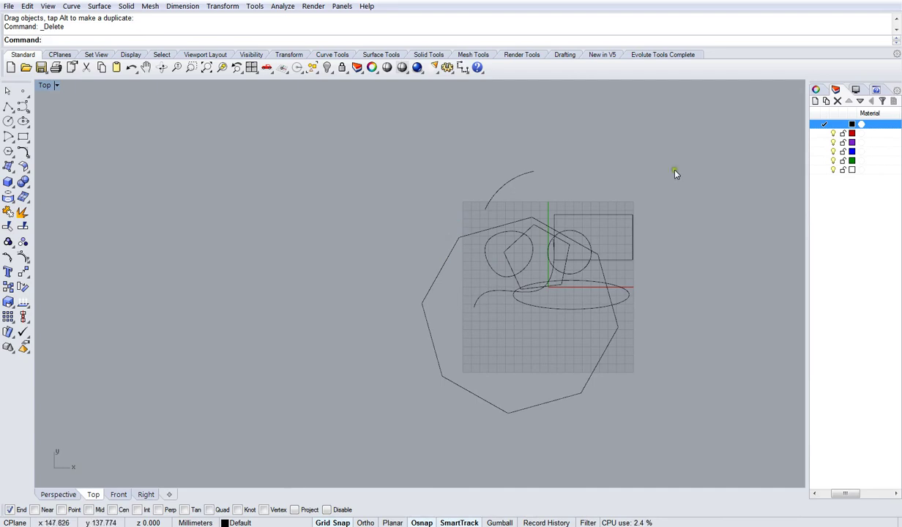
# Delete the octagon, the pentagon and the rectangle.
pyautogui.moveTo(497, 134)
pyautogui.mouseDown(button='right')
pyautogui.moveTo(604, 323)
pyautogui.moveTo(478, 288)
pyautogui.moveTo(511, 293)
pyautogui.moveTo(486, 283)
pyautogui.mouseUp(button='right')
pyautogui.scroll(3, 495, 291)
pyautogui.scroll(-3, 486, 283)
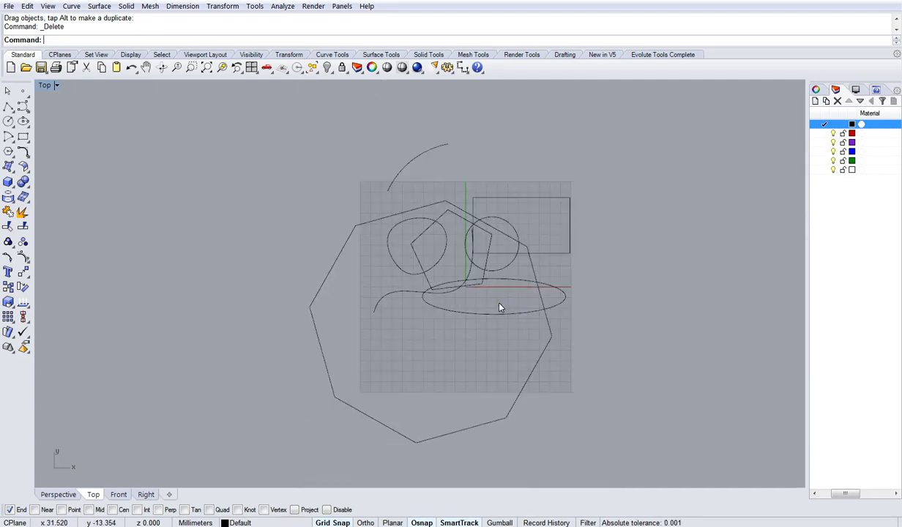
pyautogui.click(495, 230)
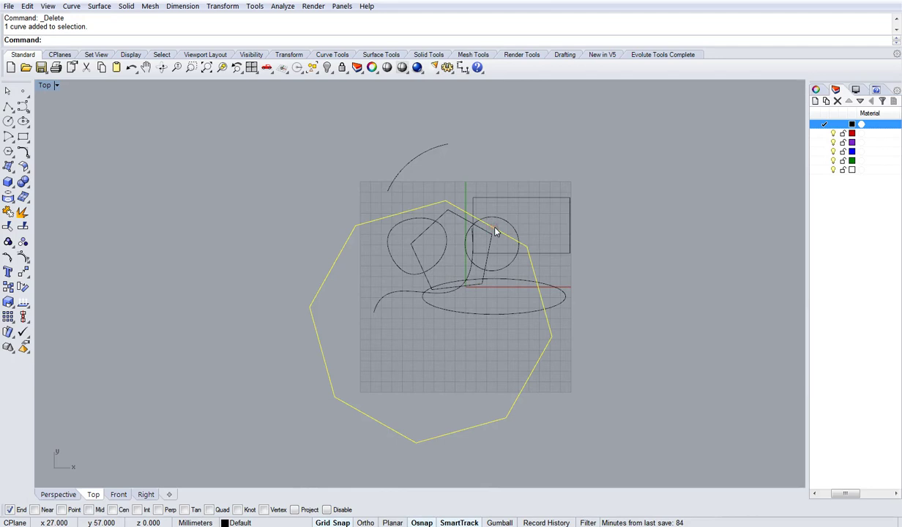
pyautogui.press('Delete')
pyautogui.click(435, 294)
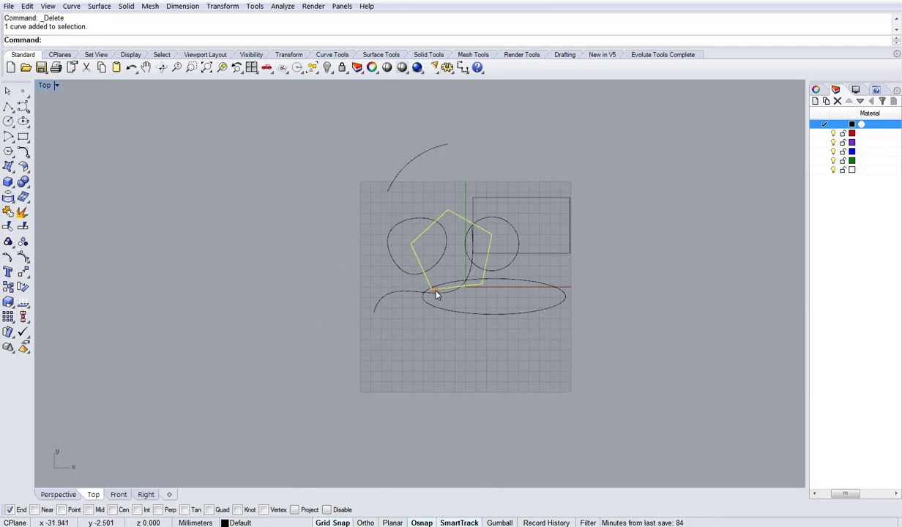
pyautogui.press('Delete')
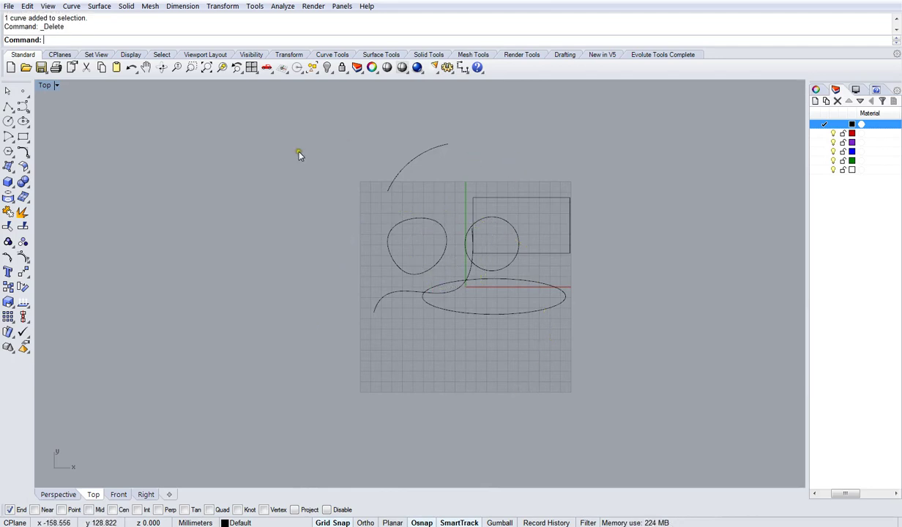
pyautogui.click(513, 199)
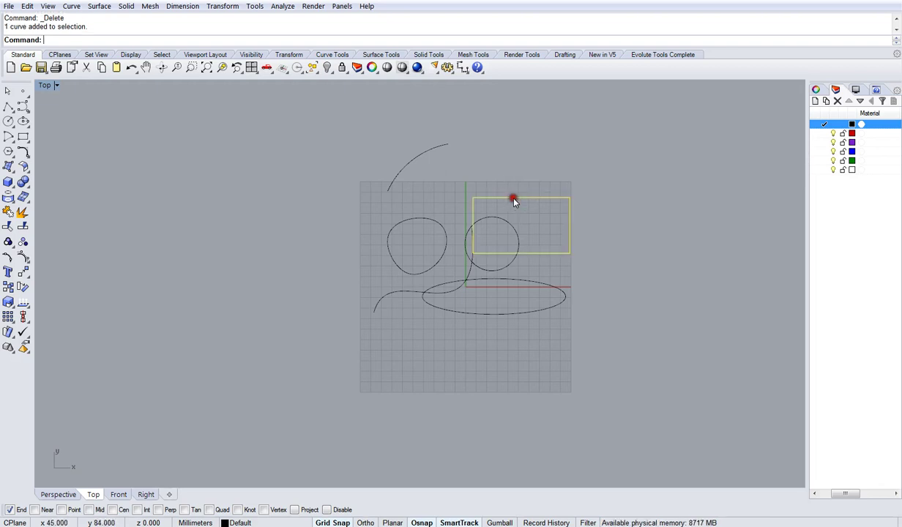
pyautogui.press('Delete')
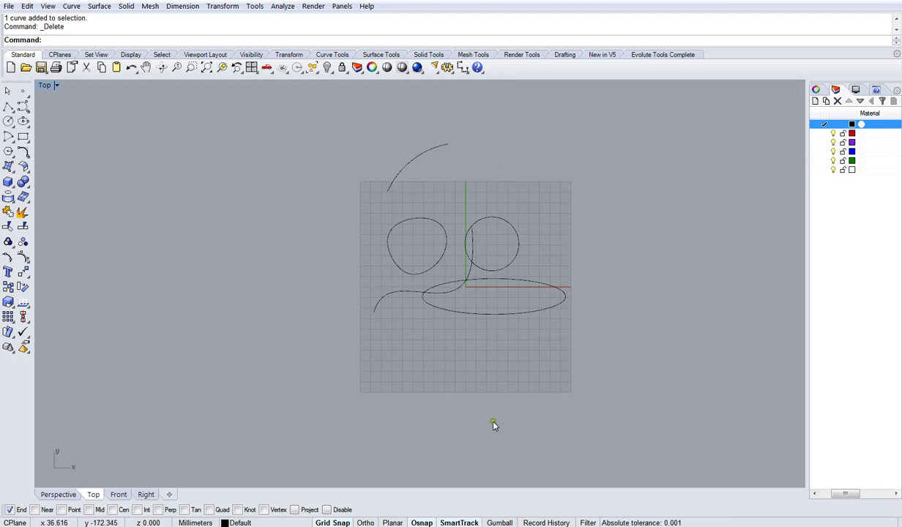
# Window-select the arc and, separately, the closed freeform curve by fully enclosing each, and clear the selection.
pyautogui.moveTo(348, 116); pyautogui.dragTo(463, 229)
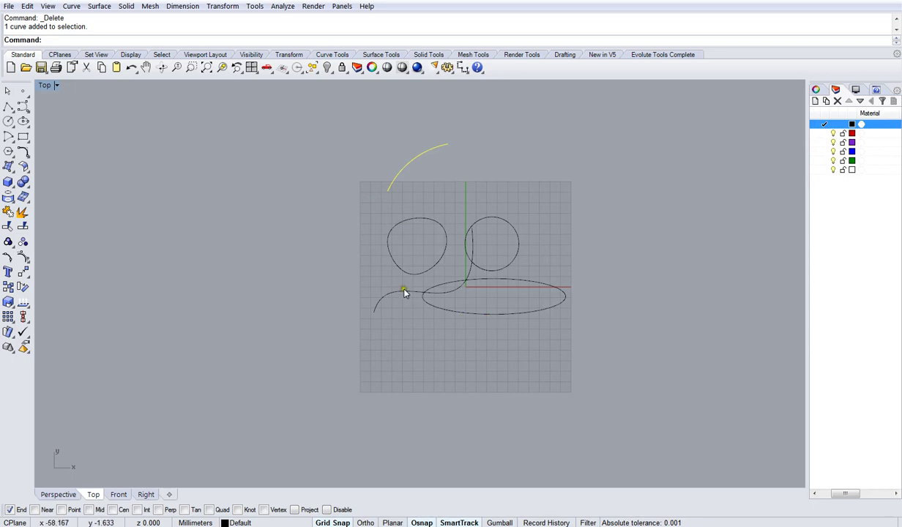
pyautogui.moveTo(373, 193); pyautogui.dragTo(462, 307)
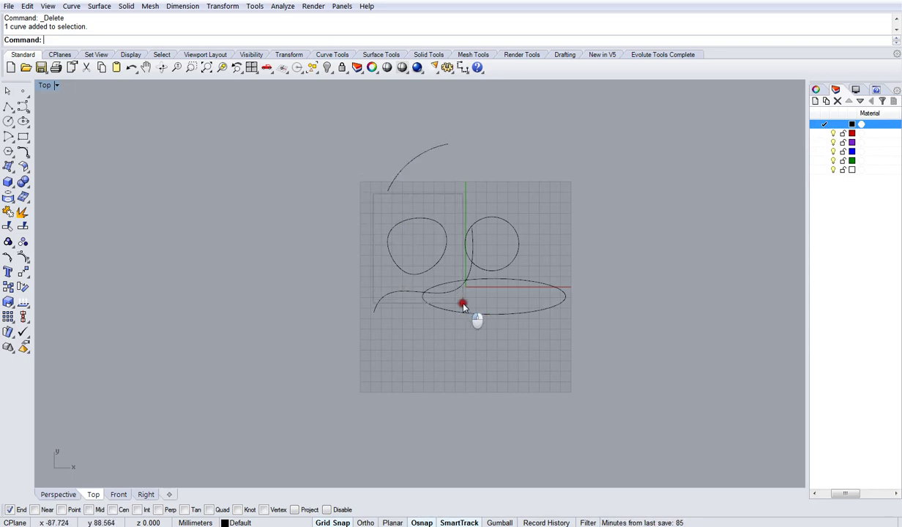
pyautogui.moveTo(462, 306); pyautogui.dragTo(462, 307)
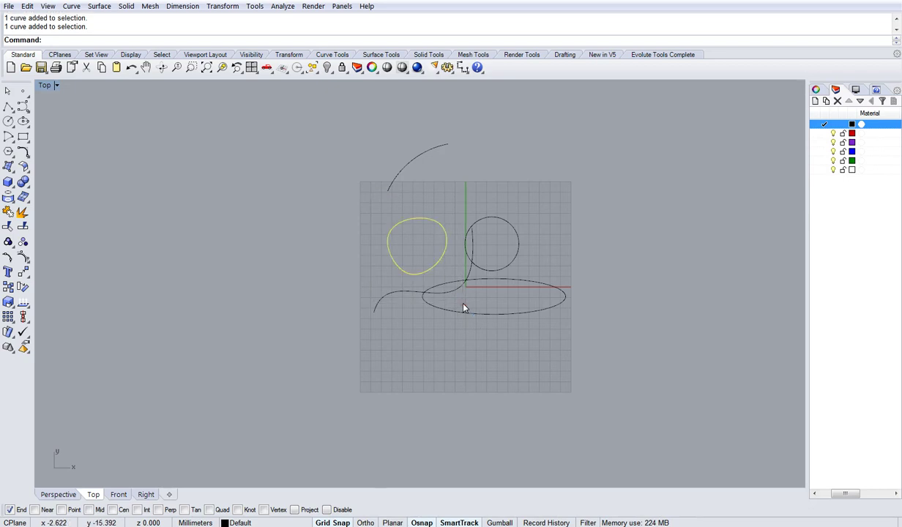
pyautogui.click(444, 337)
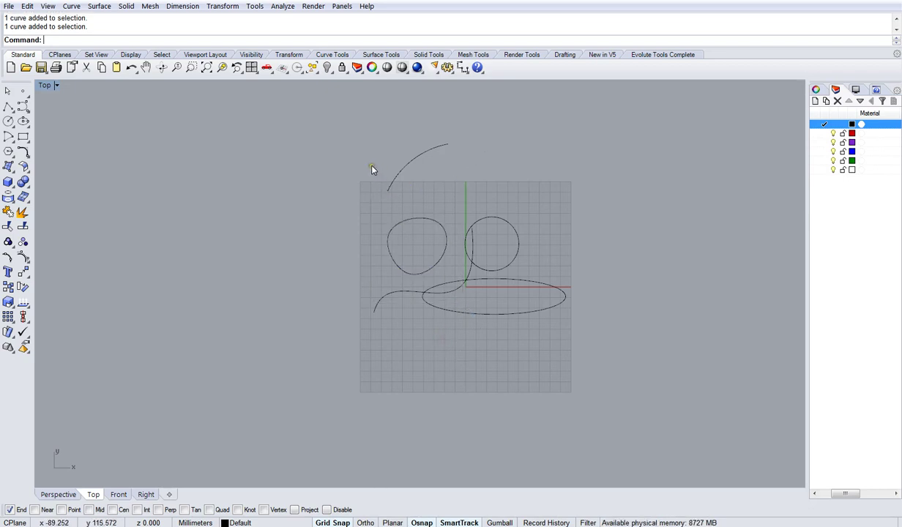
# Crossing-select the arc, the circle, the closed freeform curve and the open wavy curve by touching them with the selection box, and clear the selection.
pyautogui.moveTo(372, 166); pyautogui.dragTo(475, 195)
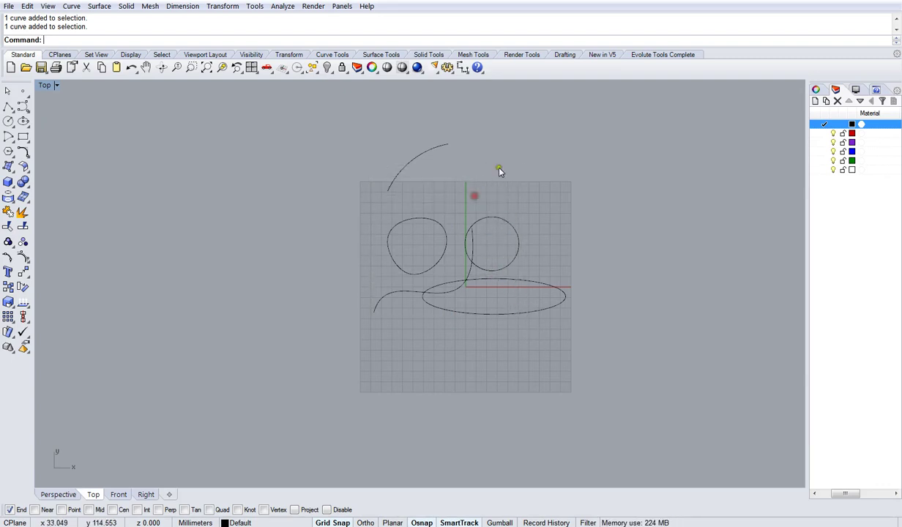
pyautogui.click(531, 137)
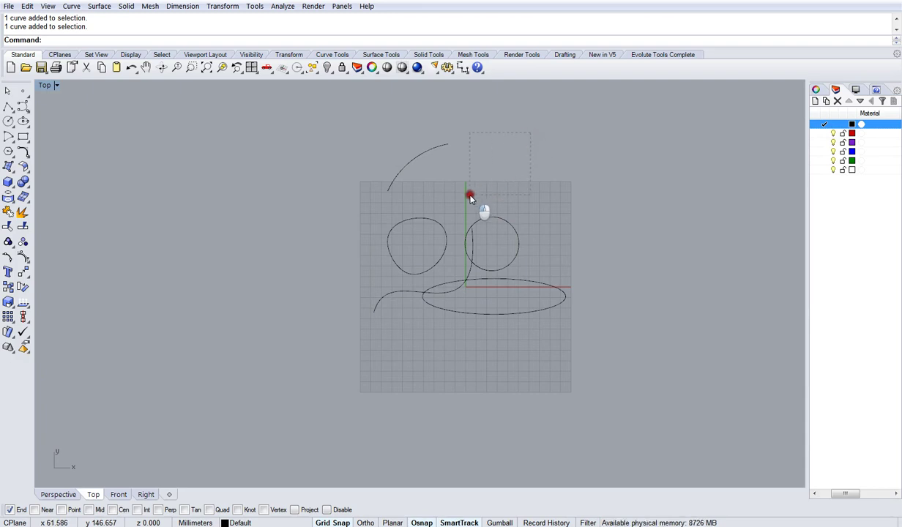
pyautogui.moveTo(470, 198); pyautogui.dragTo(429, 232)
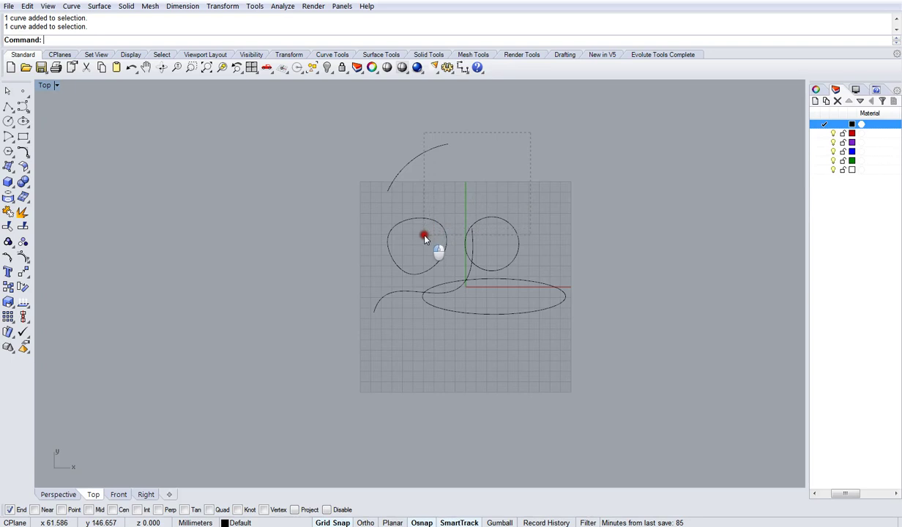
pyautogui.moveTo(424, 236); pyautogui.dragTo(424, 236)
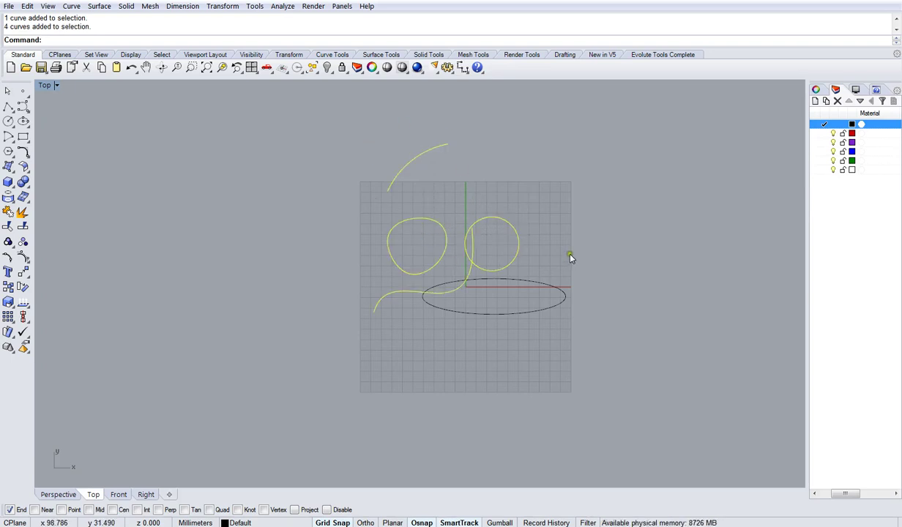
pyautogui.click(575, 228)
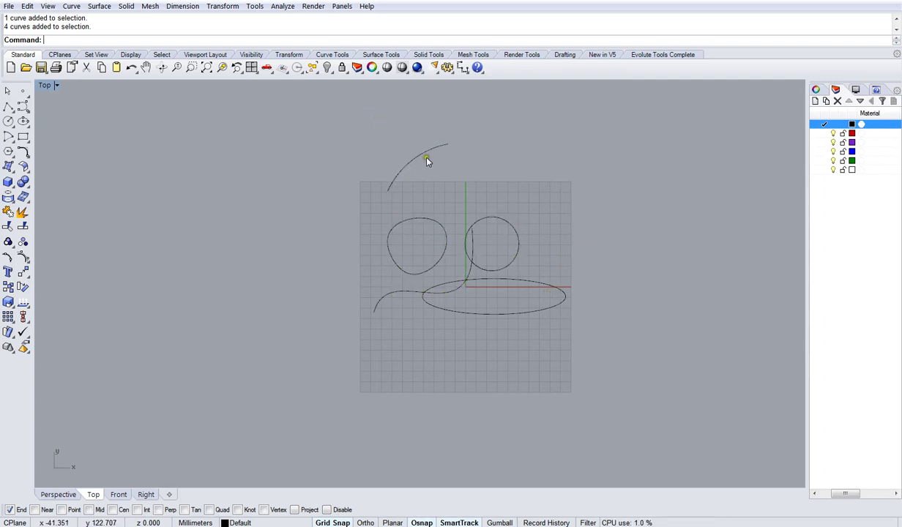
pyautogui.moveTo(603, 145); pyautogui.dragTo(398, 242)
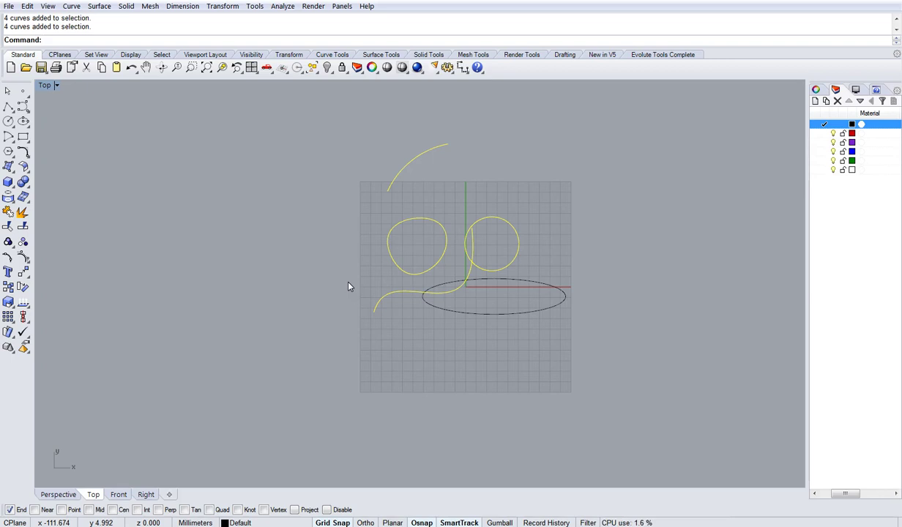
pyautogui.click(471, 193)
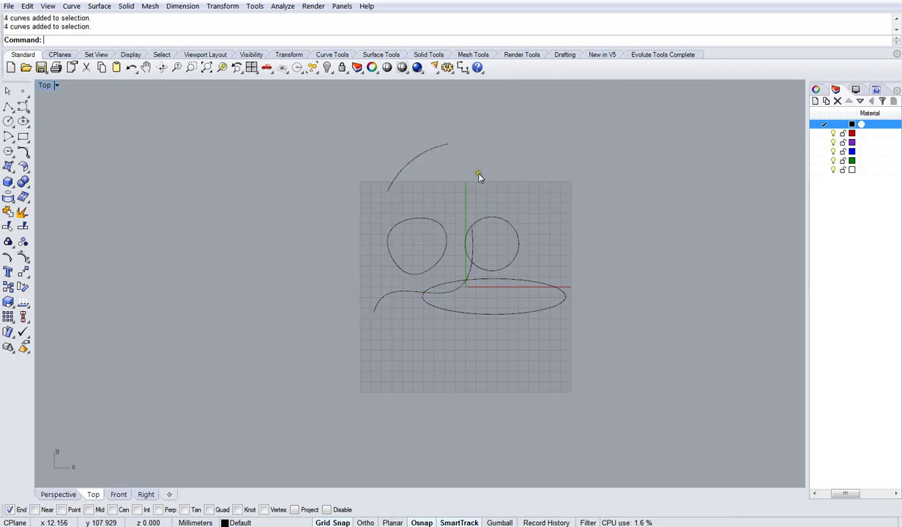
# Delete all five remaining curves at once using a crossing selection that touches each of them.
pyautogui.moveTo(519, 139); pyautogui.dragTo(398, 315)
pyautogui.press('Delete')
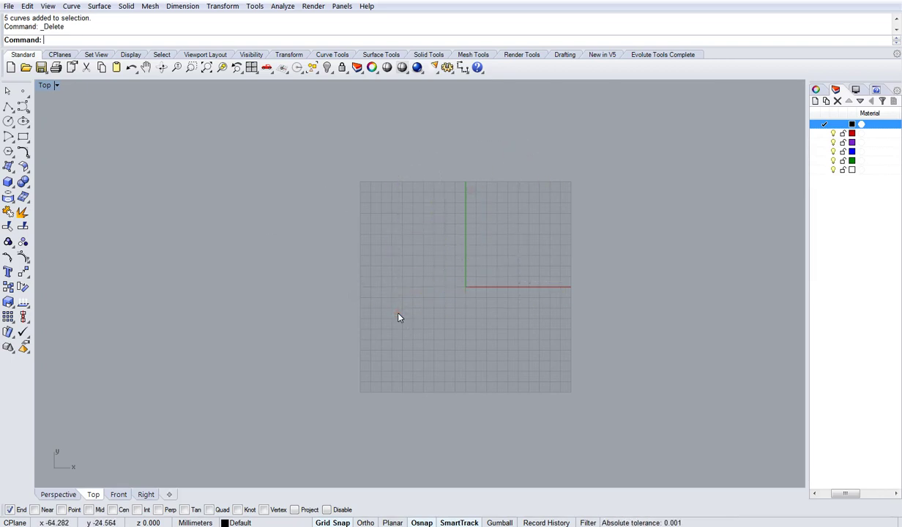
# Draw a widening 10-turn spiral along a nearly horizontal axis about 54 mm long, with a first radius of about 10 mm, and delete it.
pyautogui.moveTo(459, 314); pyautogui.dragTo(339, 316, button='right')
pyautogui.scroll(5, 337, 298)
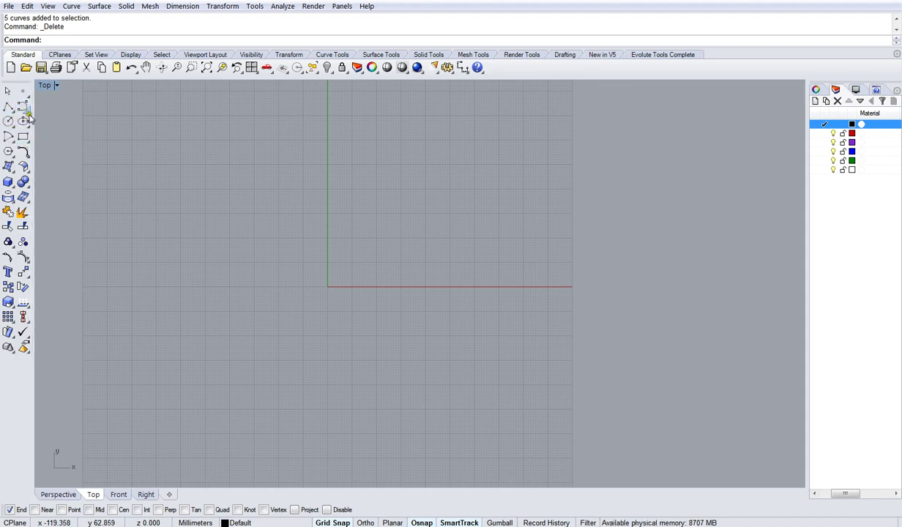
pyautogui.click(25, 110)
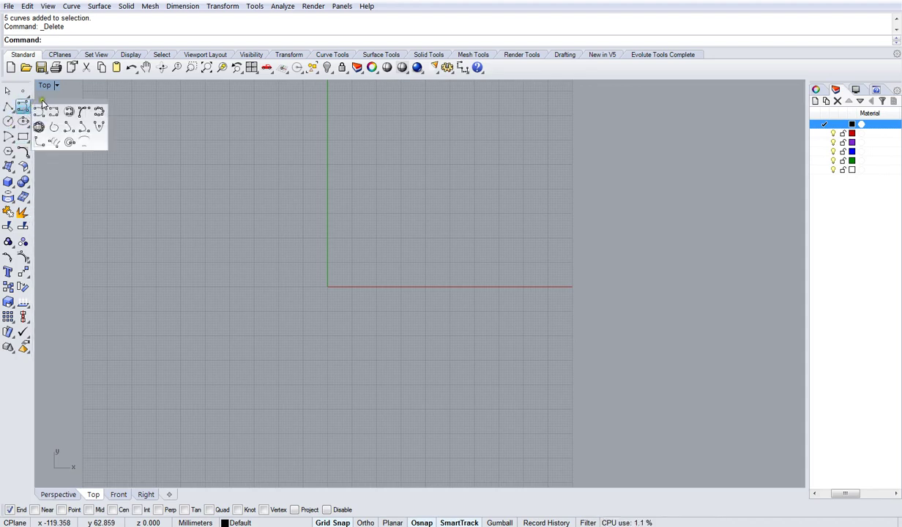
pyautogui.moveTo(41, 102); pyautogui.dragTo(63, 103)
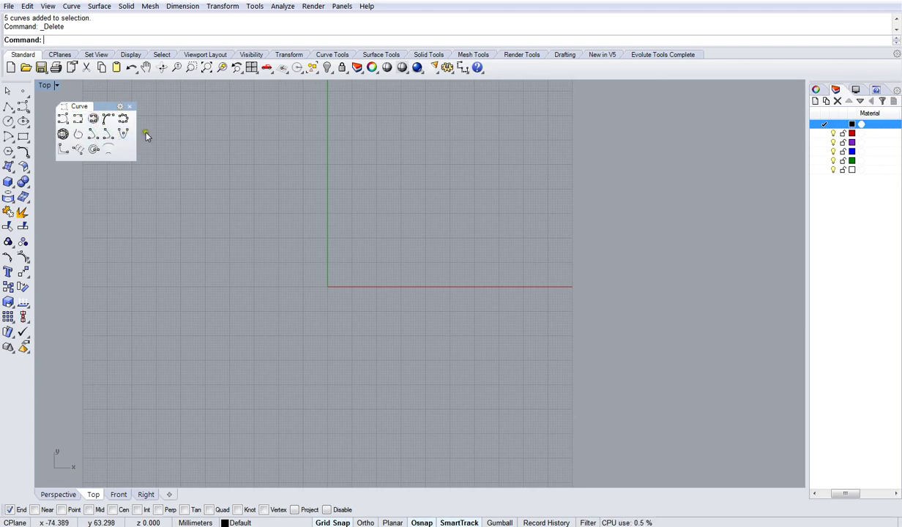
pyautogui.click(89, 154)
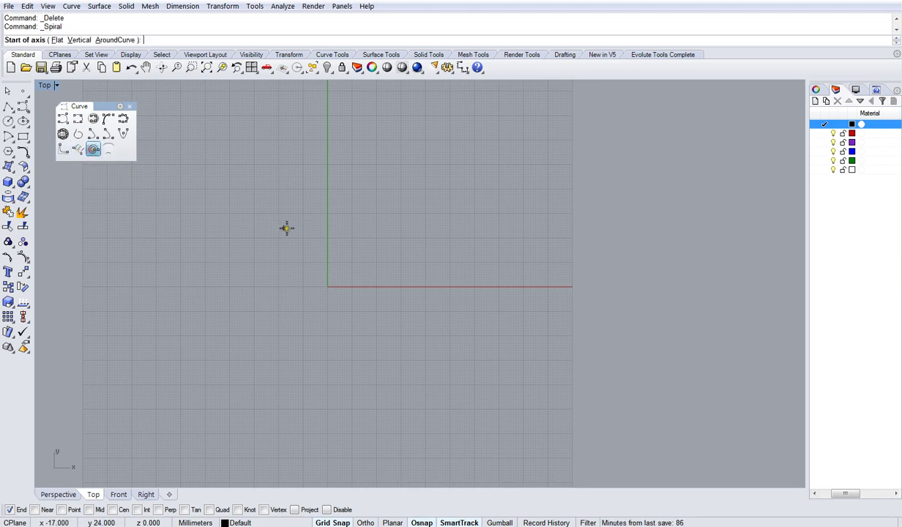
pyautogui.click(317, 231)
pyautogui.click(448, 223)
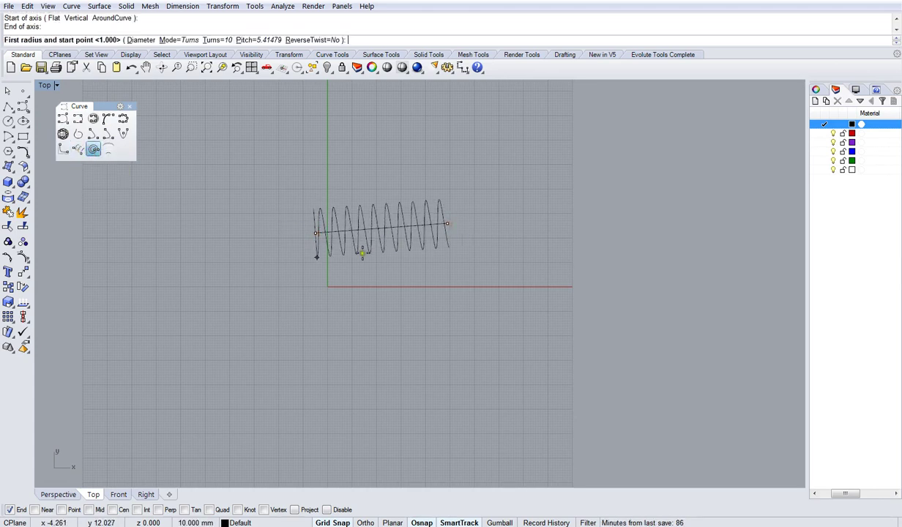
pyautogui.click(358, 249)
pyautogui.click(285, 138)
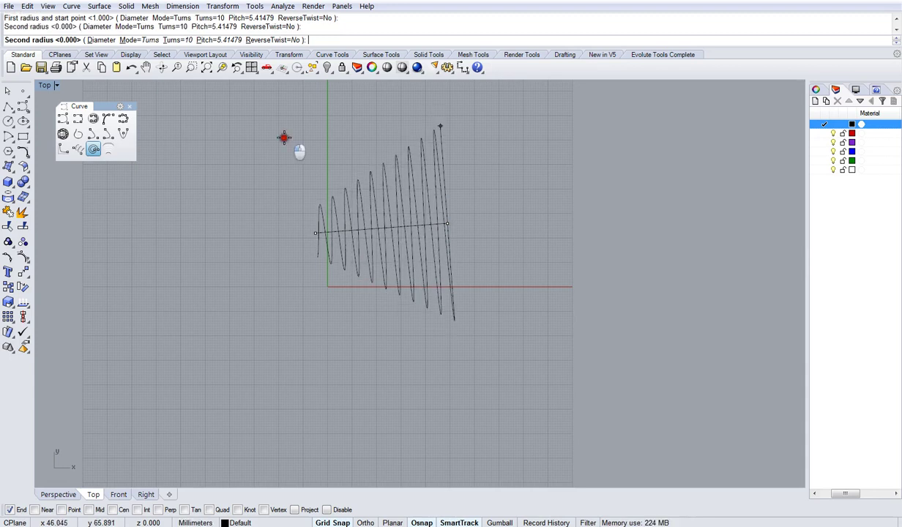
pyautogui.click(329, 210)
pyautogui.press('Delete')
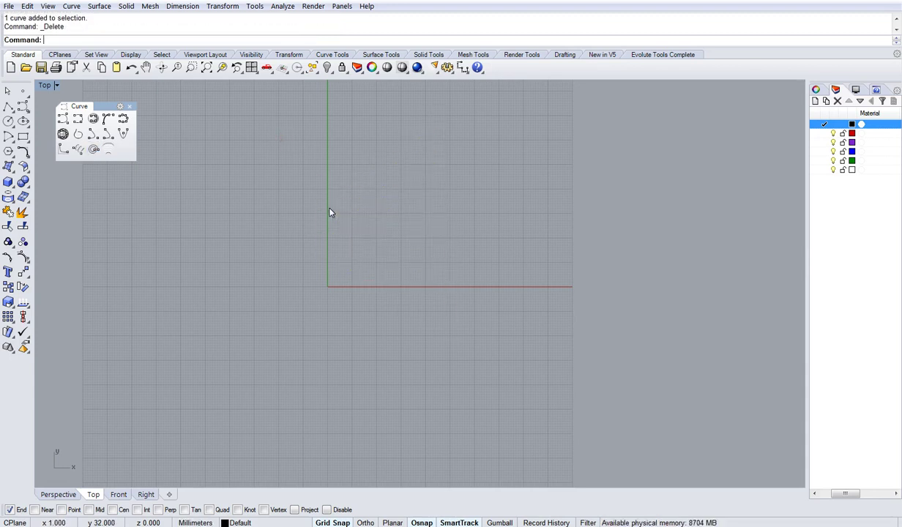
# Draw a single-branch hyperbola opening downward across the origin area, delete it, and dismiss the floating set of curve tools.
pyautogui.click(66, 149)
pyautogui.click(289, 179)
pyautogui.click(305, 317)
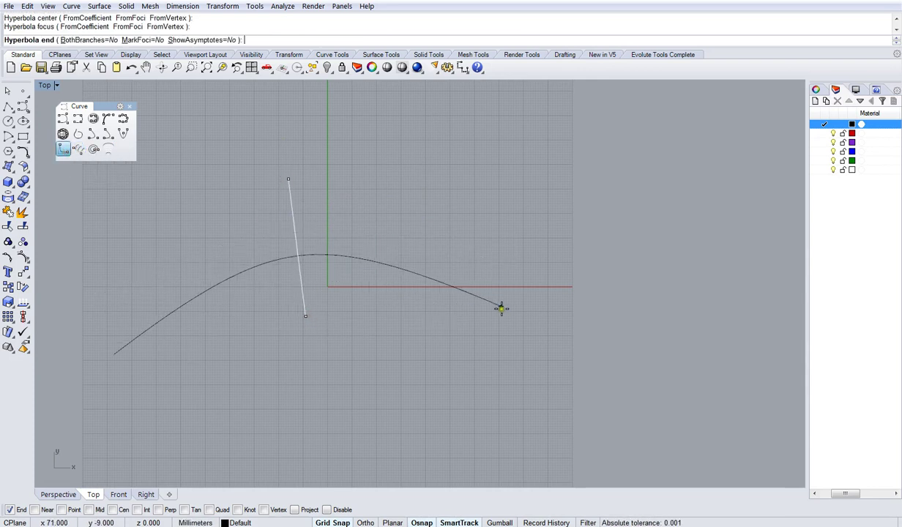
pyautogui.click(451, 350)
pyautogui.click(450, 349)
pyautogui.press('Delete')
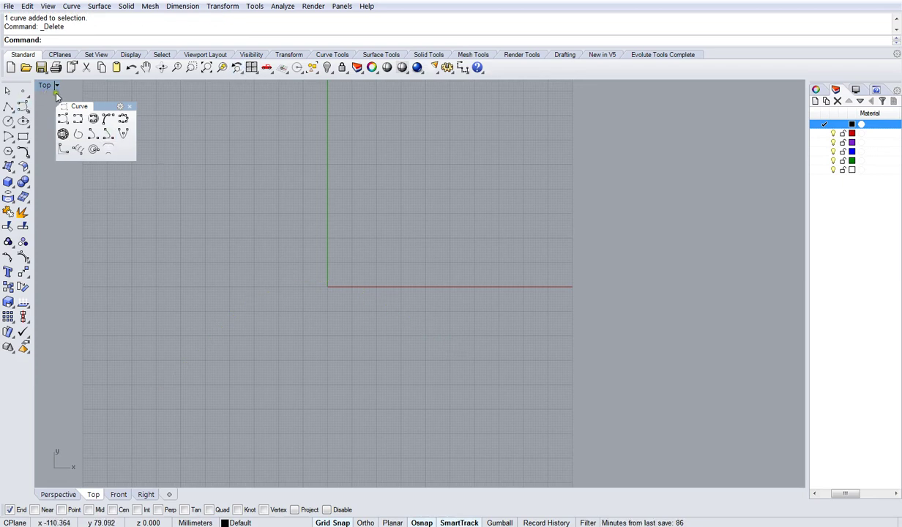
pyautogui.click(130, 106)
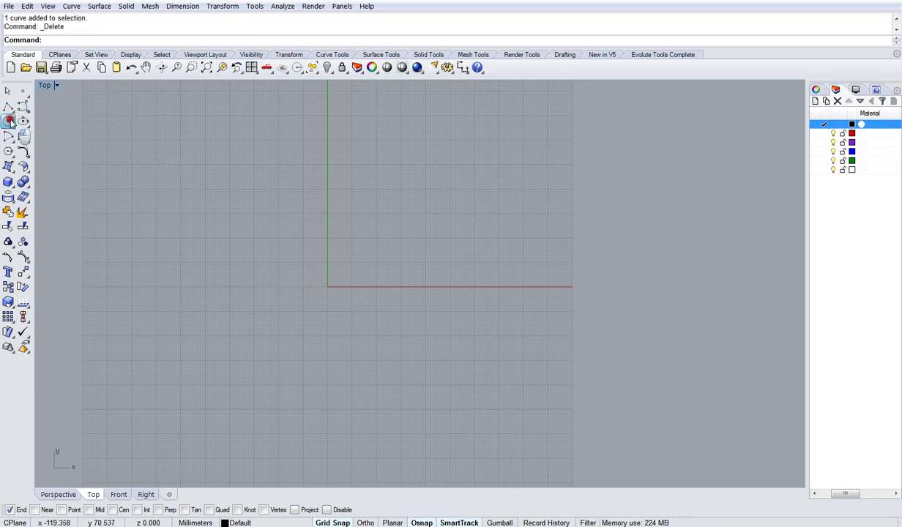
# Draw an inscribed polygon with 8 sides centred at the origin (0), with one corner 44 mm straight up the Y axis.
pyautogui.click(10, 122)
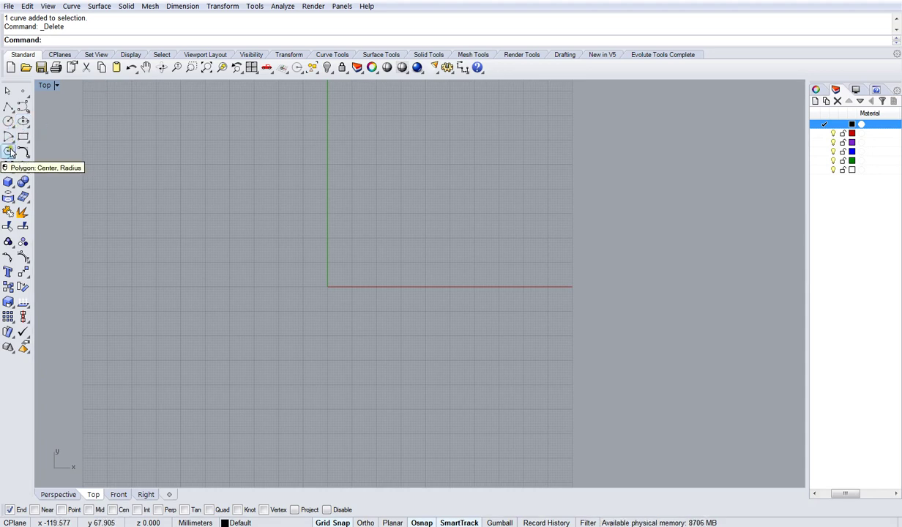
pyautogui.click(9, 151)
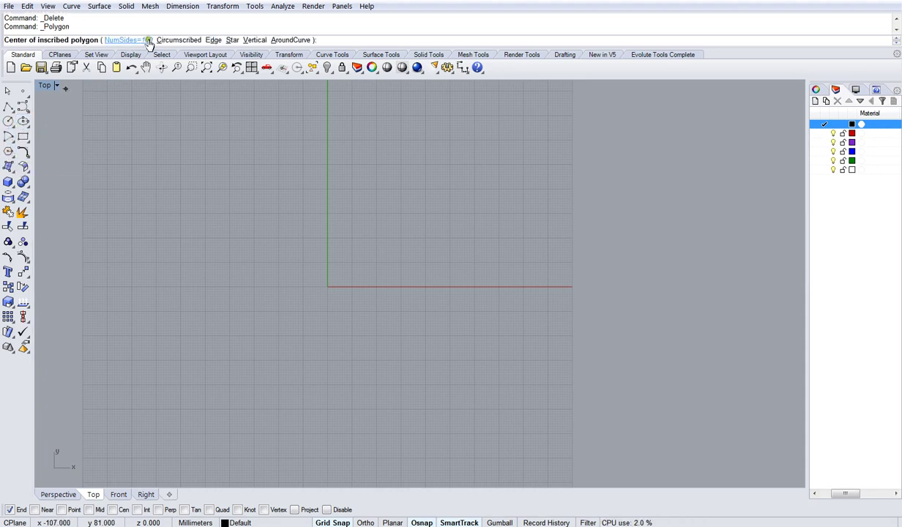
pyautogui.press('Return')
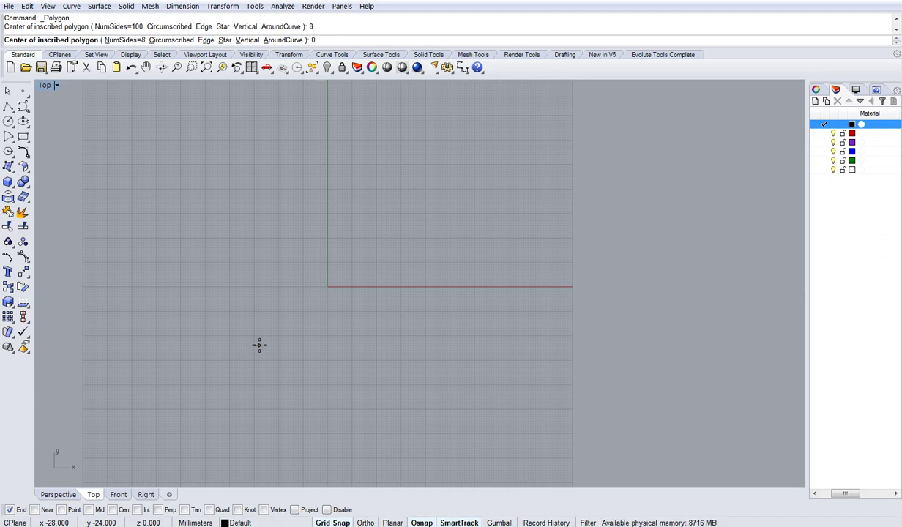
pyautogui.press('Return')
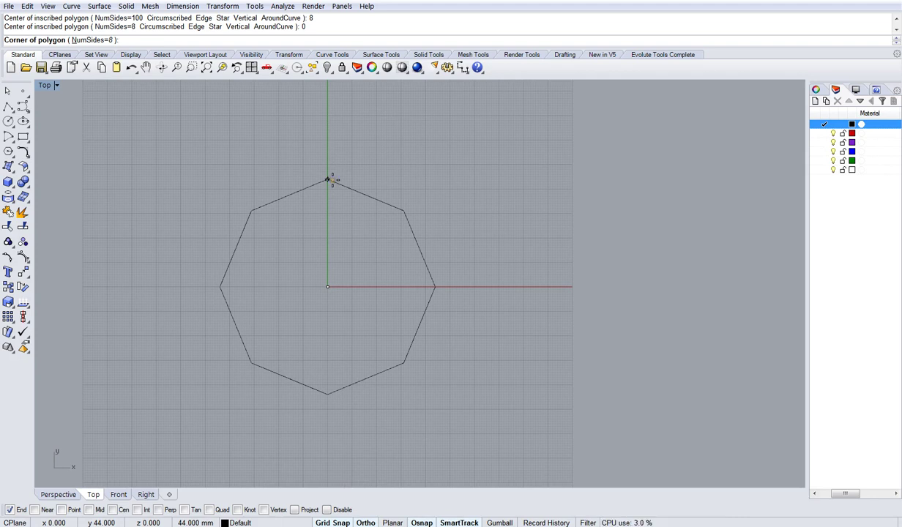
pyautogui.click(328, 179)
# Draw a circle centred at the origin (0) that fits inside the octagon, and delete it.
pyautogui.moveTo(396, 526)
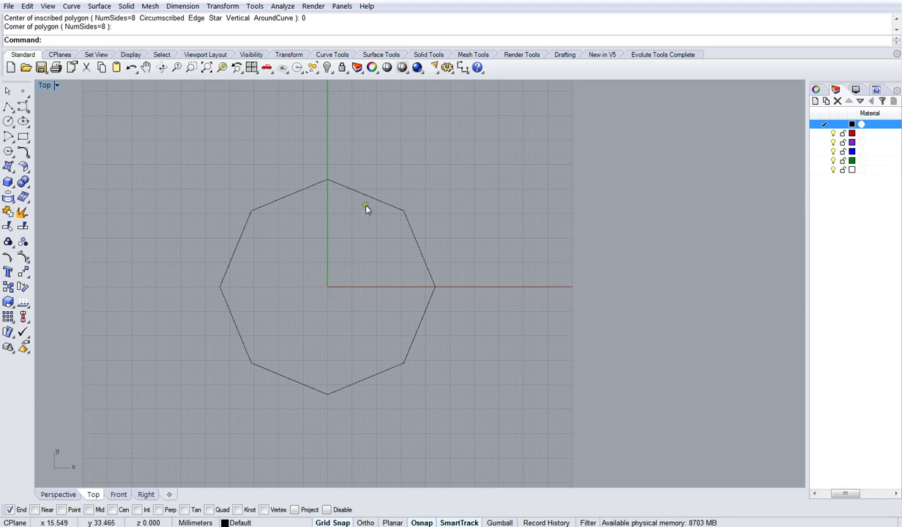
pyautogui.click(7, 123)
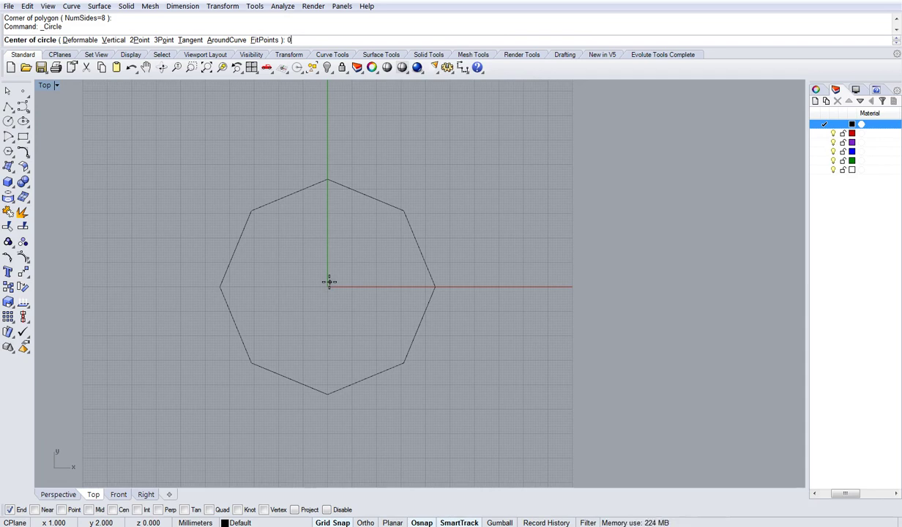
pyautogui.click(328, 284)
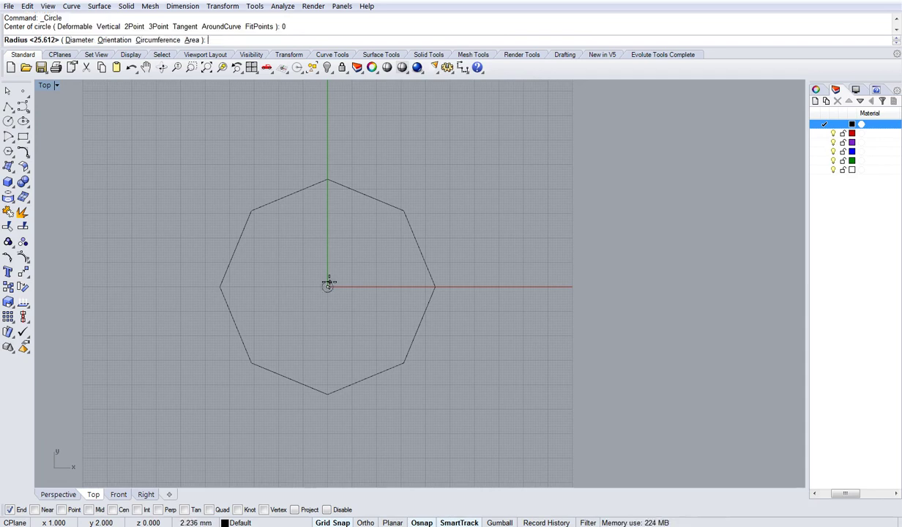
pyautogui.click(354, 225)
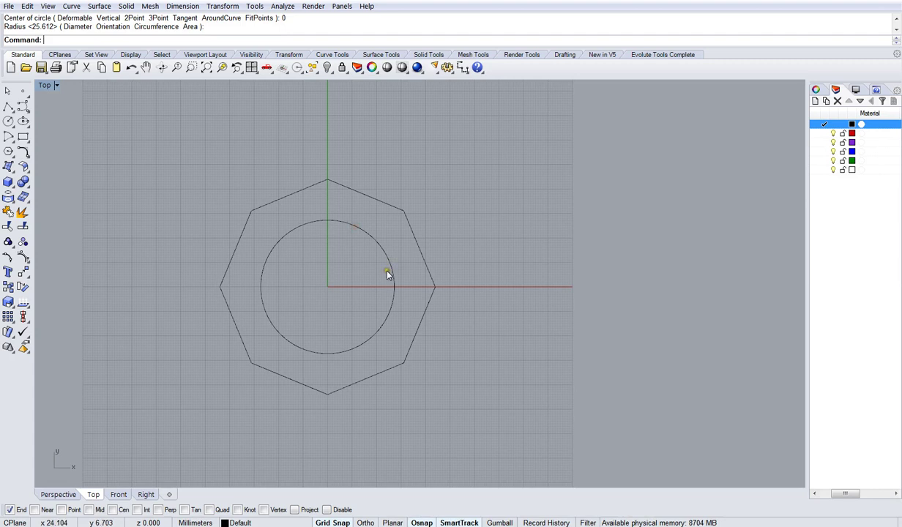
pyautogui.click(390, 266)
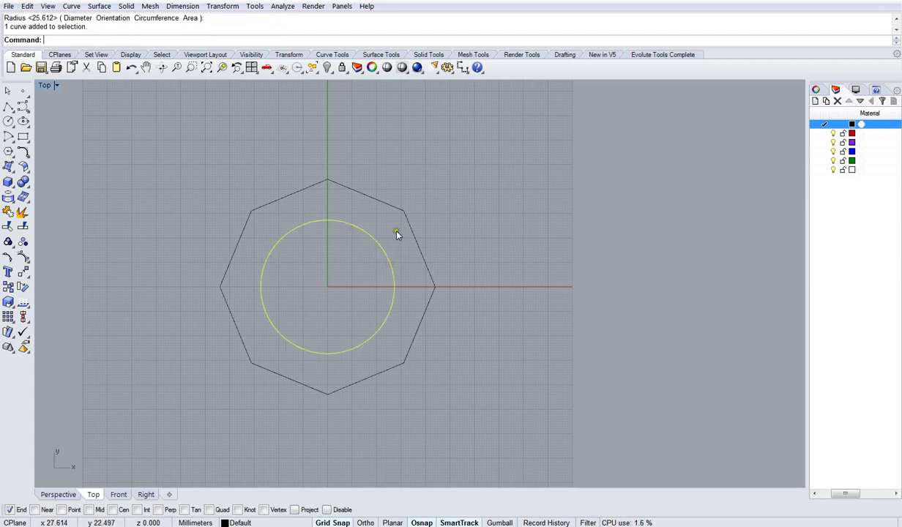
pyautogui.press('Delete')
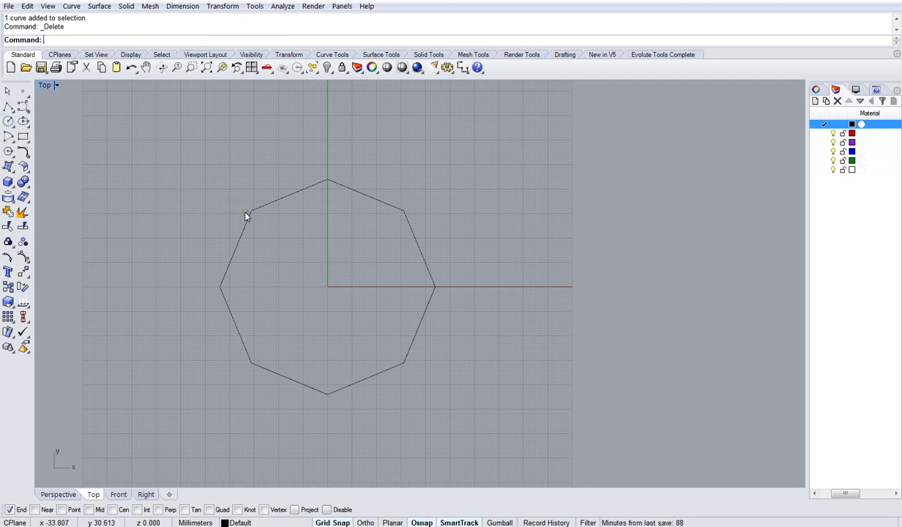
# Move the octagon up and to the left, and draw a three-point circle through its leftmost, topmost and lower-right corners.
pyautogui.moveTo(246, 213); pyautogui.dragTo(183, 187)
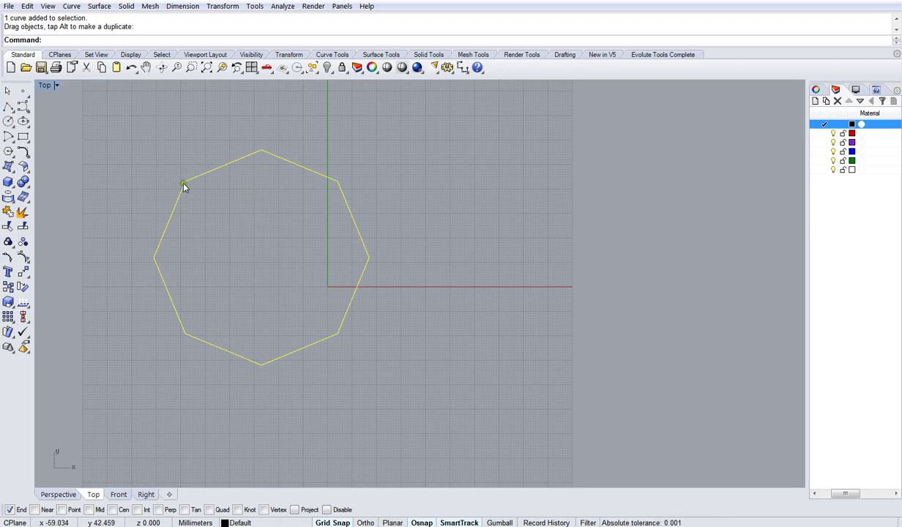
pyautogui.click(8, 121)
pyautogui.moveTo(27, 123); pyautogui.dragTo(45, 117)
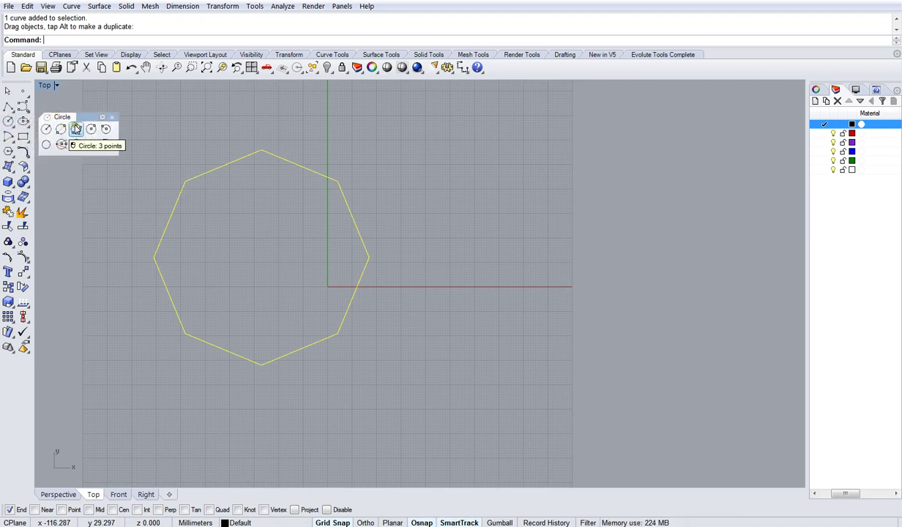
pyautogui.click(76, 129)
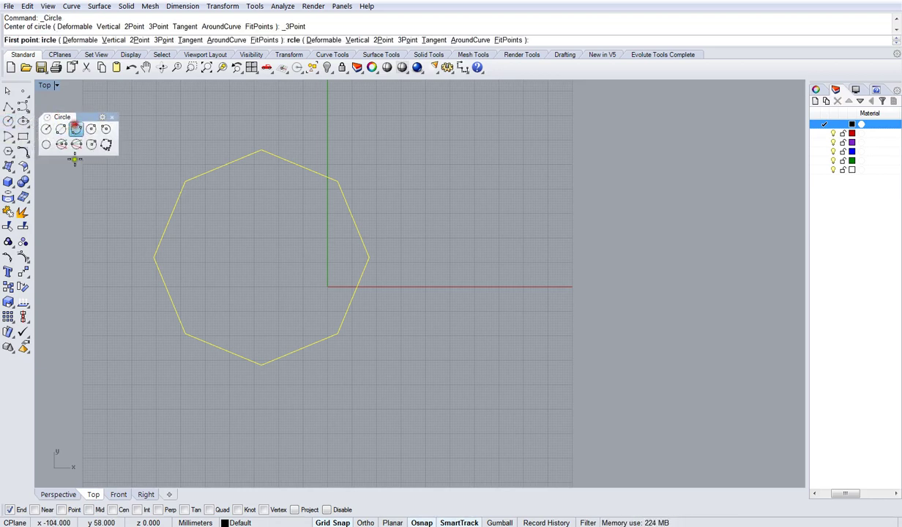
pyautogui.click(154, 258)
pyautogui.click(261, 151)
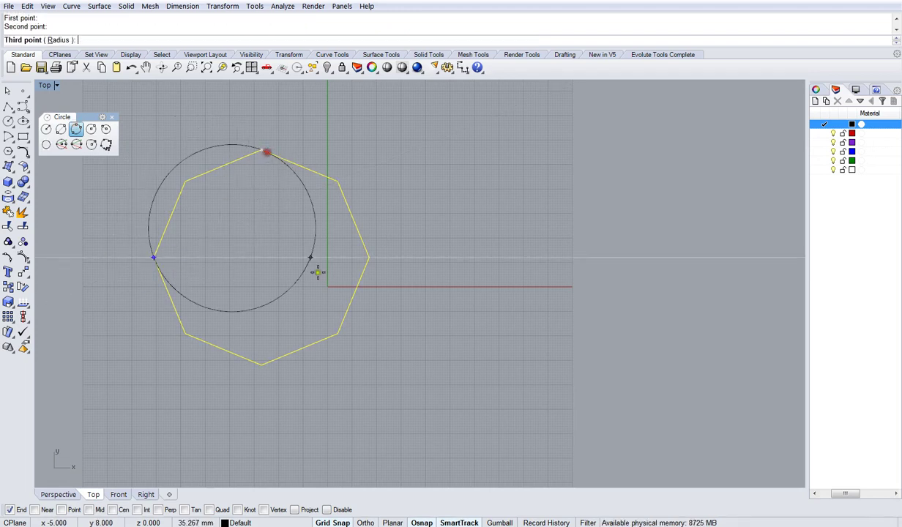
pyautogui.click(336, 336)
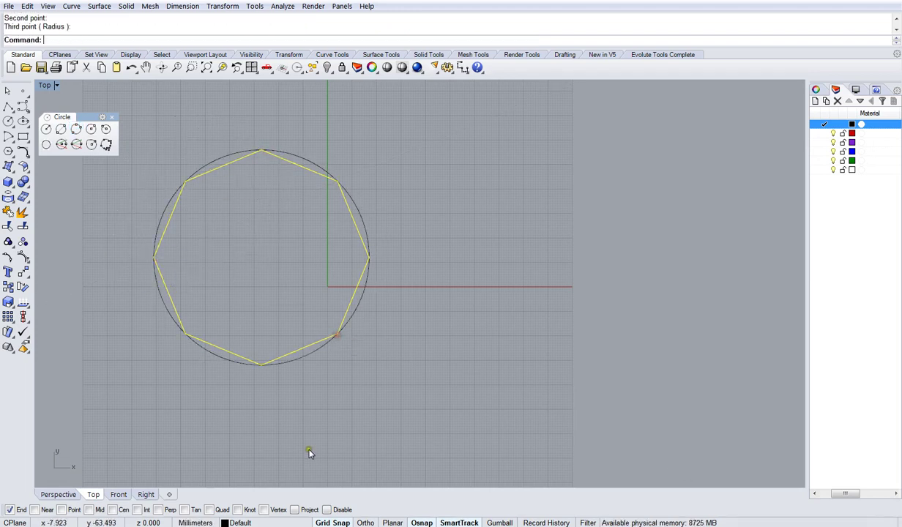
# Examine up close whether the three-point circle passes exactly through the octagon's upper-left and topmost corners.
pyautogui.click(354, 212)
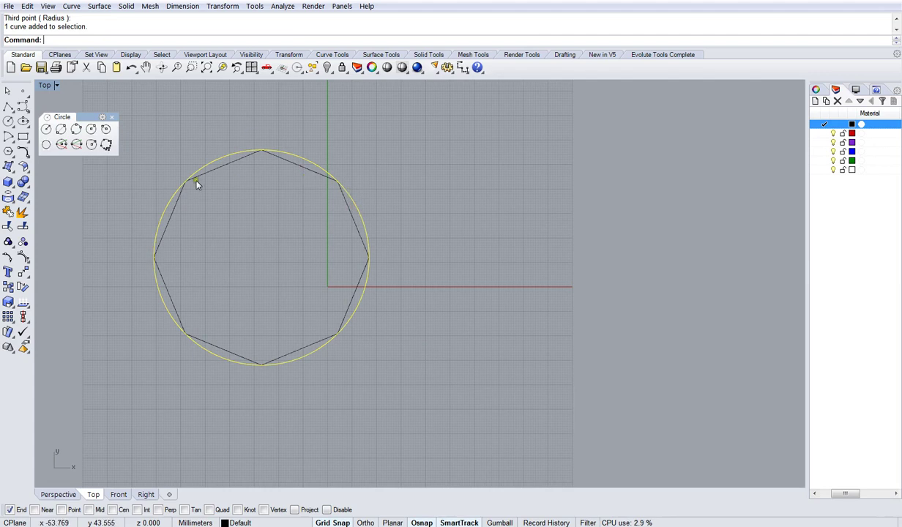
pyautogui.scroll(5, 196, 184)
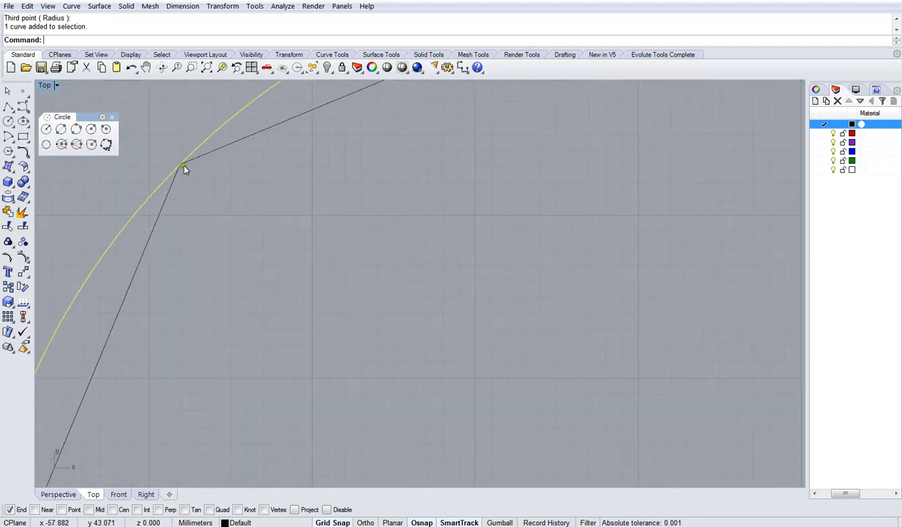
pyautogui.scroll(4, 184, 168)
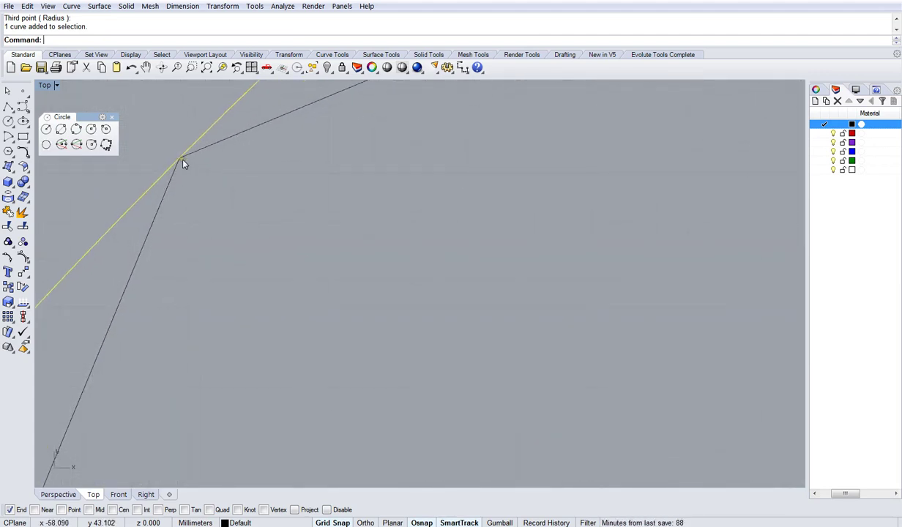
pyautogui.moveTo(183, 164); pyautogui.dragTo(177, 159, button='right')
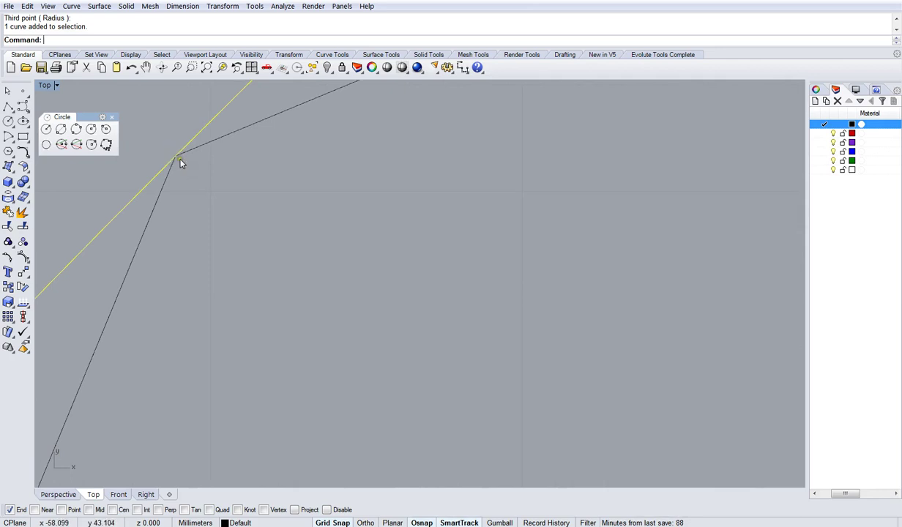
pyautogui.scroll(2, 176, 162)
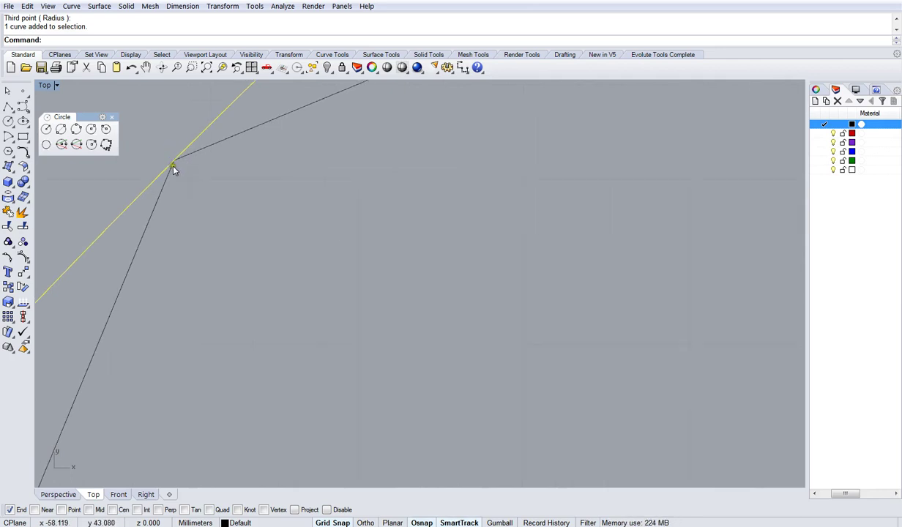
pyautogui.scroll(-6, 175, 166)
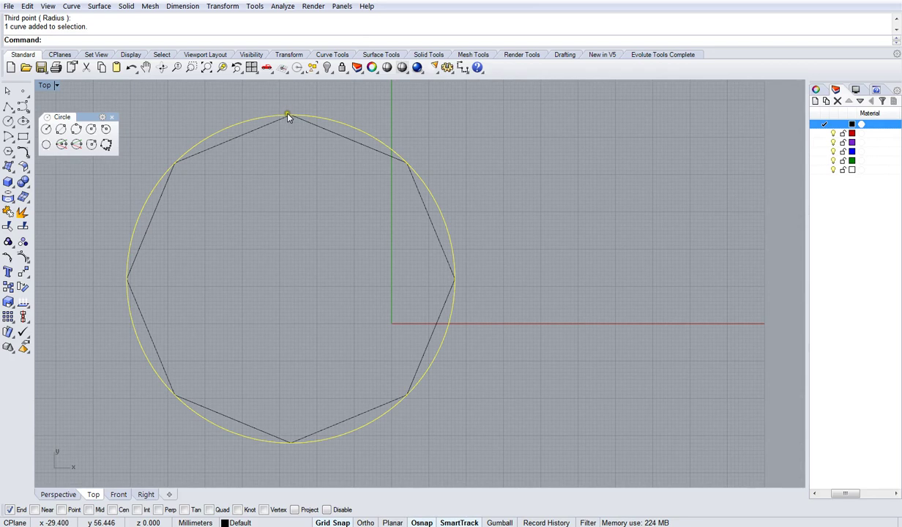
pyautogui.scroll(4, 288, 117)
pyautogui.scroll(-4, 287, 121)
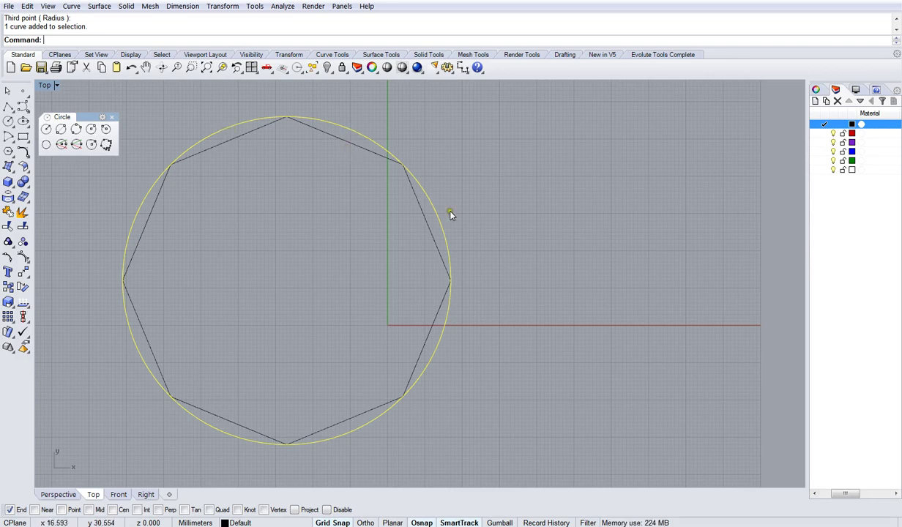
pyautogui.click(272, 310)
pyautogui.click(192, 143)
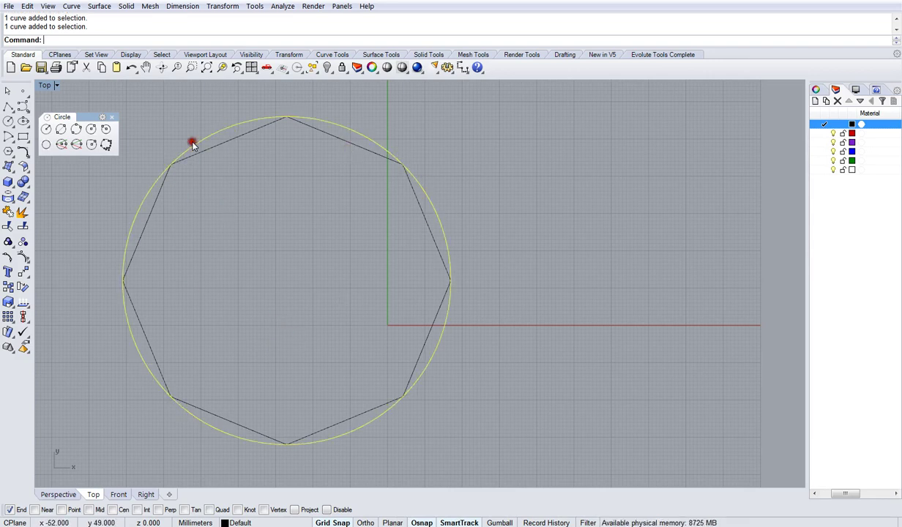
pyautogui.click(218, 210)
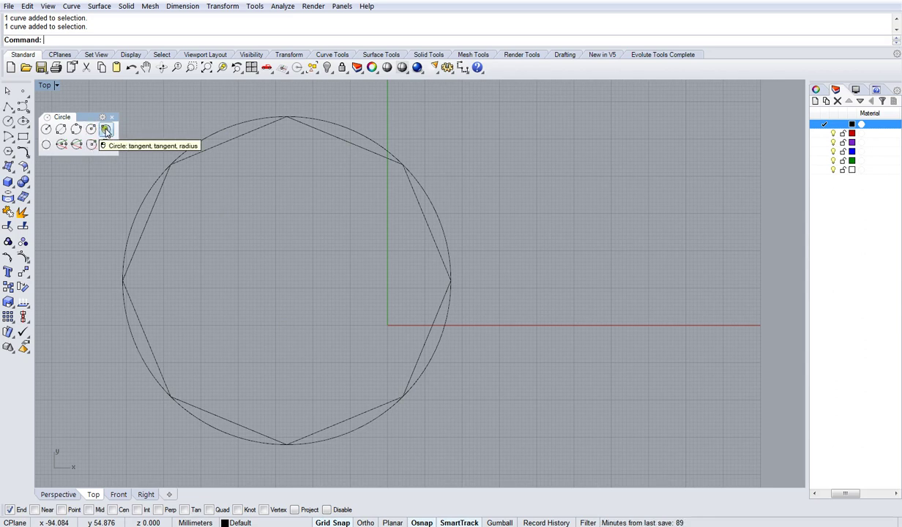
# Draw a circle about 32 mm across inside the octagon by picking the two ends of its diameter.
pyautogui.click(63, 130)
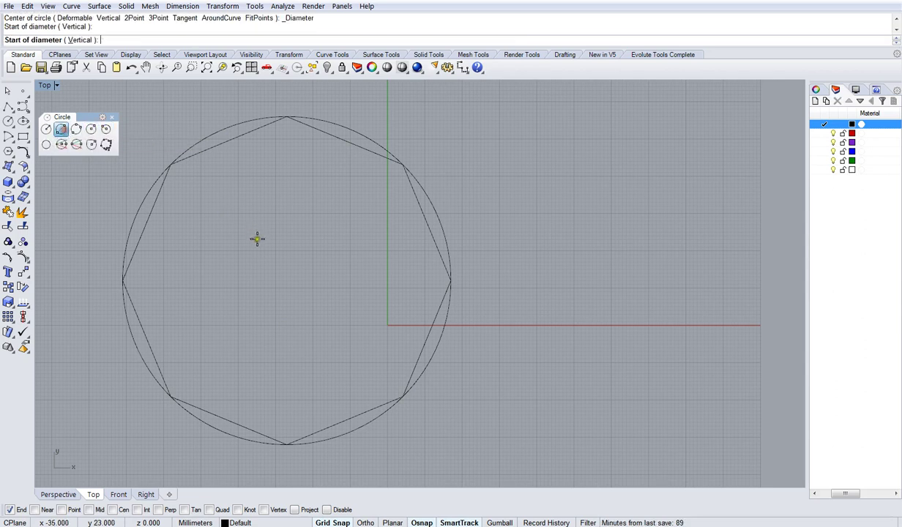
pyautogui.click(257, 239)
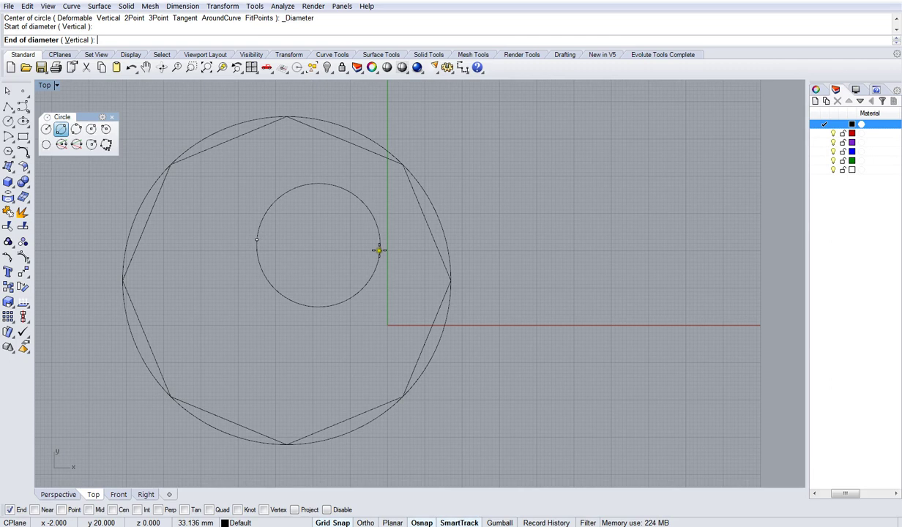
pyautogui.click(376, 234)
# Draw a circle with the AroundCurve option, centred on the upper-left arc of the large circle.
pyautogui.click(76, 128)
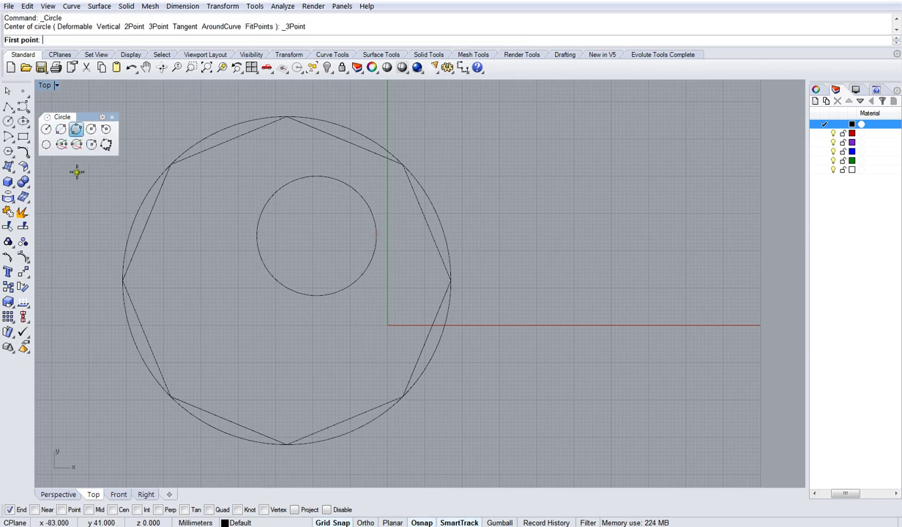
pyautogui.click(91, 129)
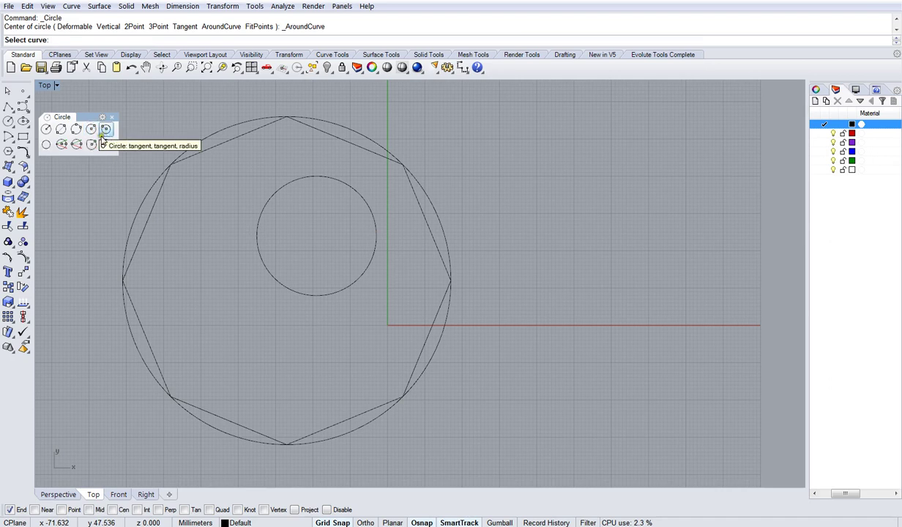
pyautogui.click(87, 130)
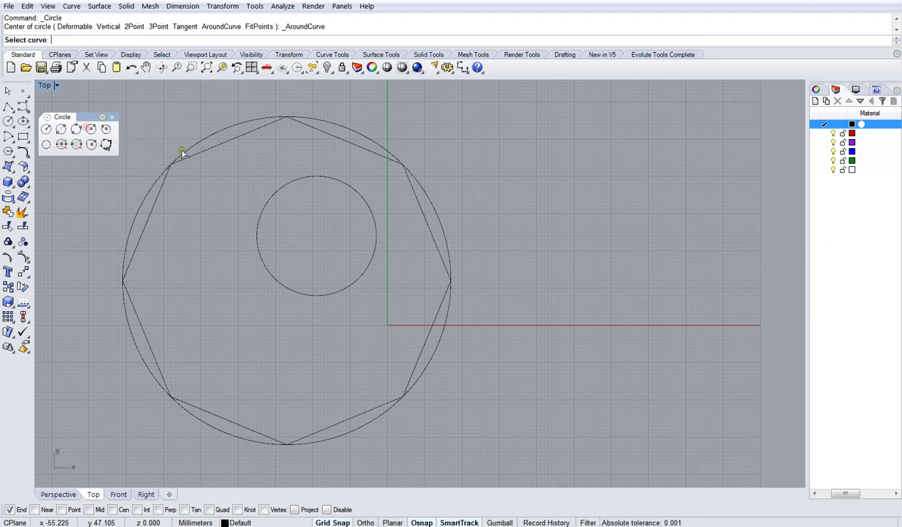
pyautogui.click(182, 150)
pyautogui.click(201, 140)
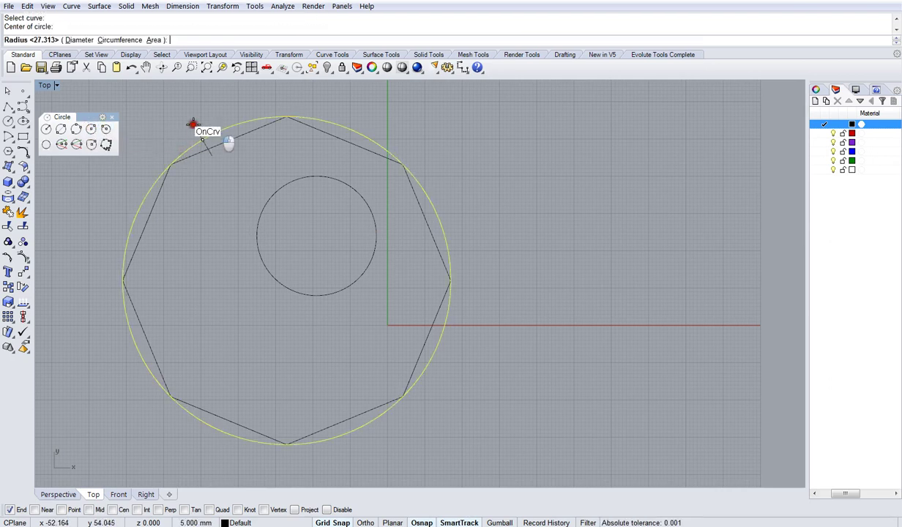
pyautogui.click(252, 162)
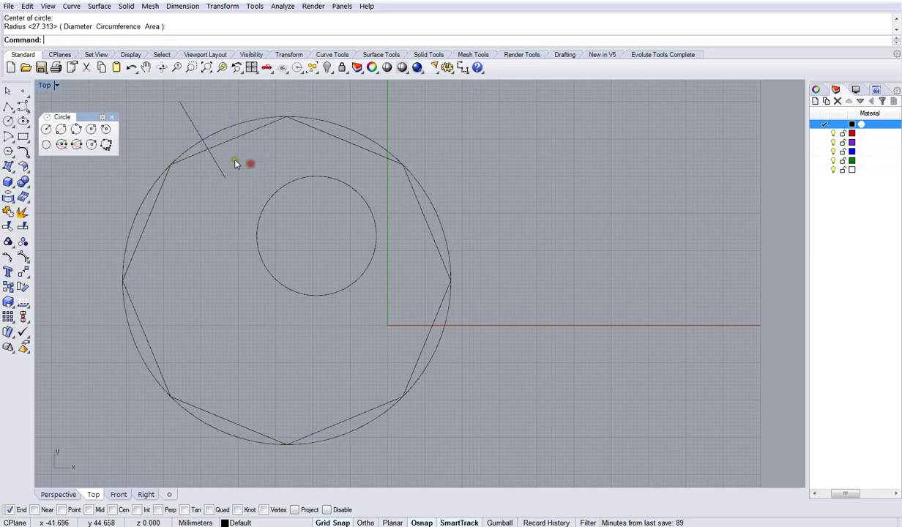
# Inspect the circle drawn around the curve in the Perspective view, and delete it back in the Top view.
pyautogui.doubleClick(45, 85)
pyautogui.moveTo(566, 181); pyautogui.dragTo(502, 137, button='right')
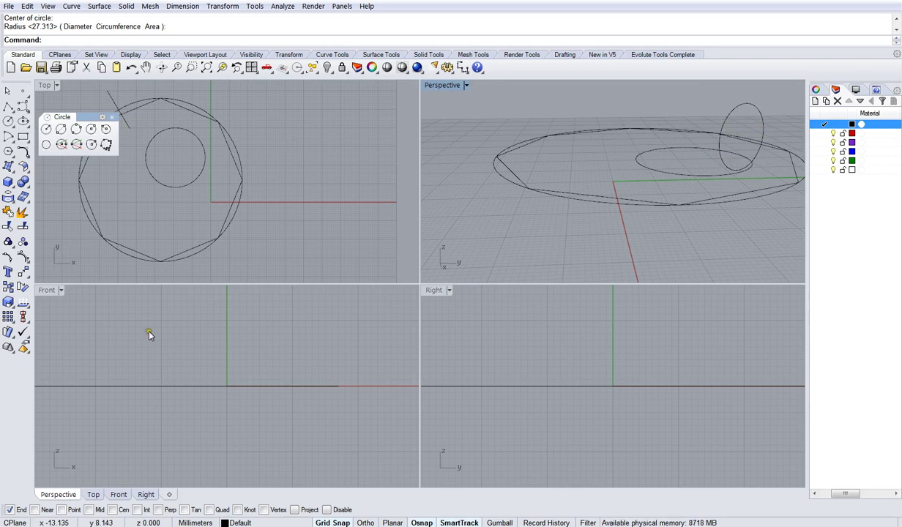
pyautogui.click(108, 95)
pyautogui.doubleClick(44, 86)
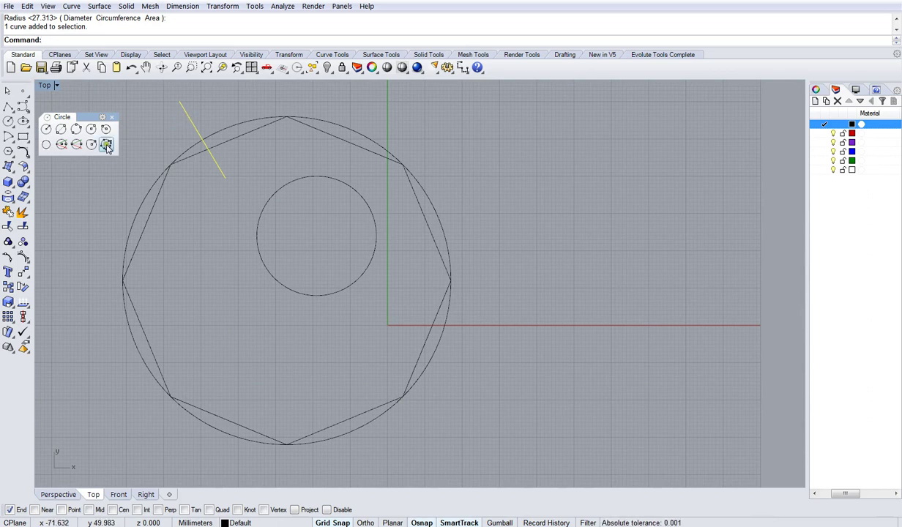
pyautogui.press('Delete')
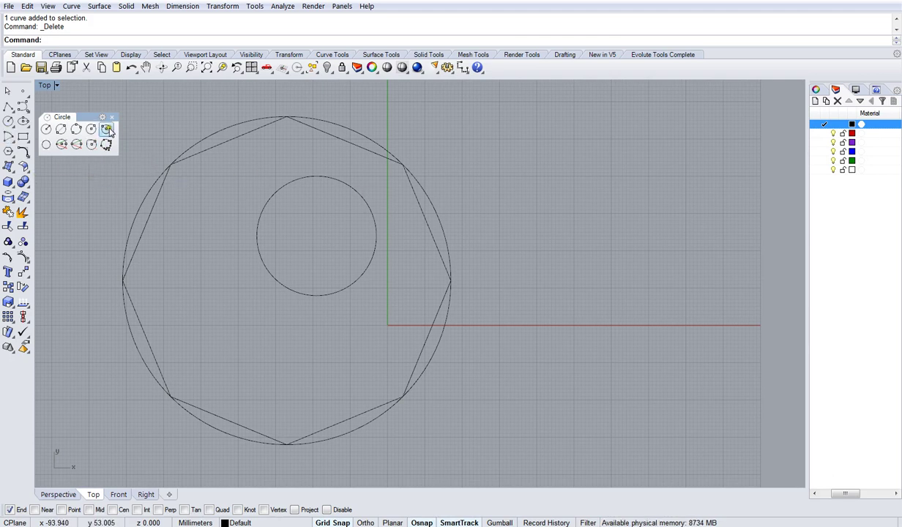
# Delete the octagon and both remaining circles together using a crossing selection.
pyautogui.click(188, 147)
pyautogui.click(152, 123)
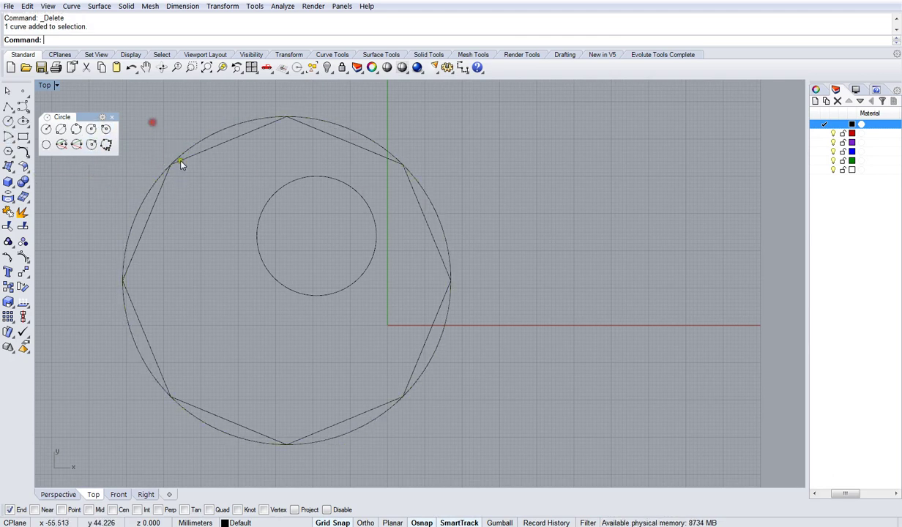
pyautogui.moveTo(368, 108); pyautogui.dragTo(285, 315)
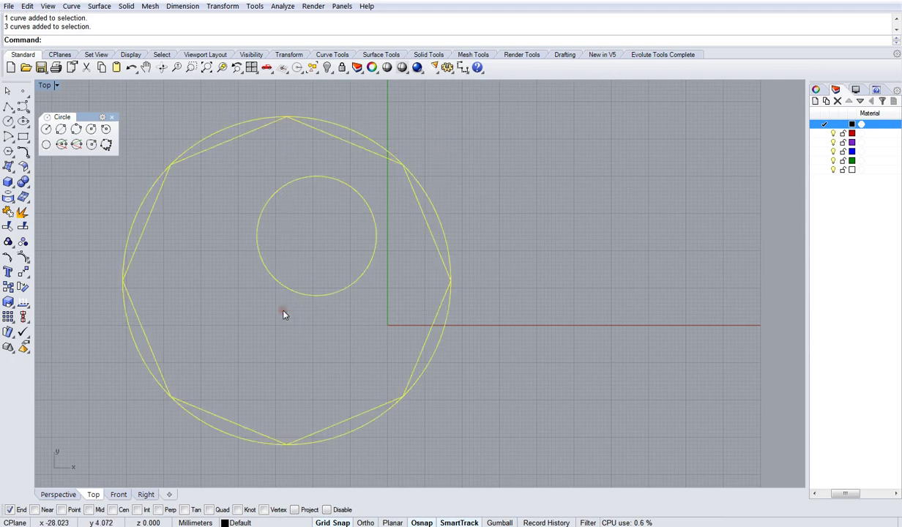
pyautogui.press('Delete')
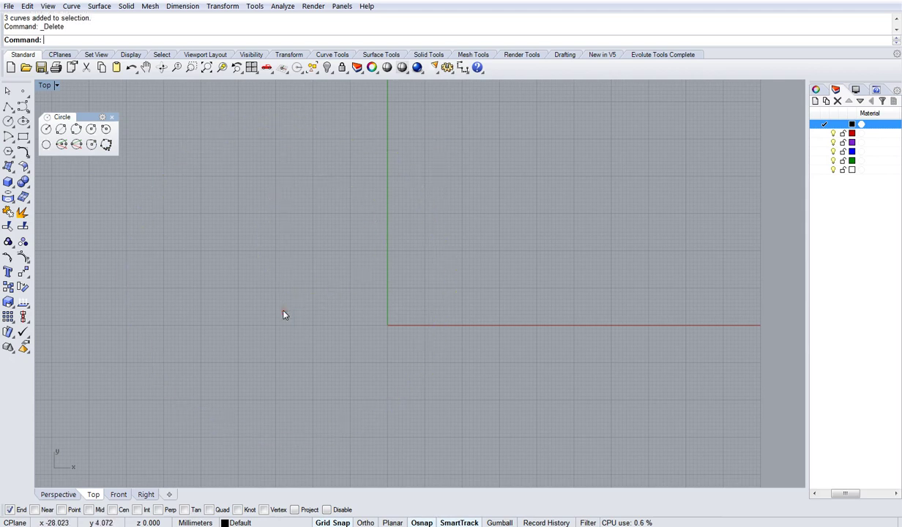
# Draw an arc by its start, its end on the Y axis and a point to the right, bulging downward above the origin.
pyautogui.click(8, 139)
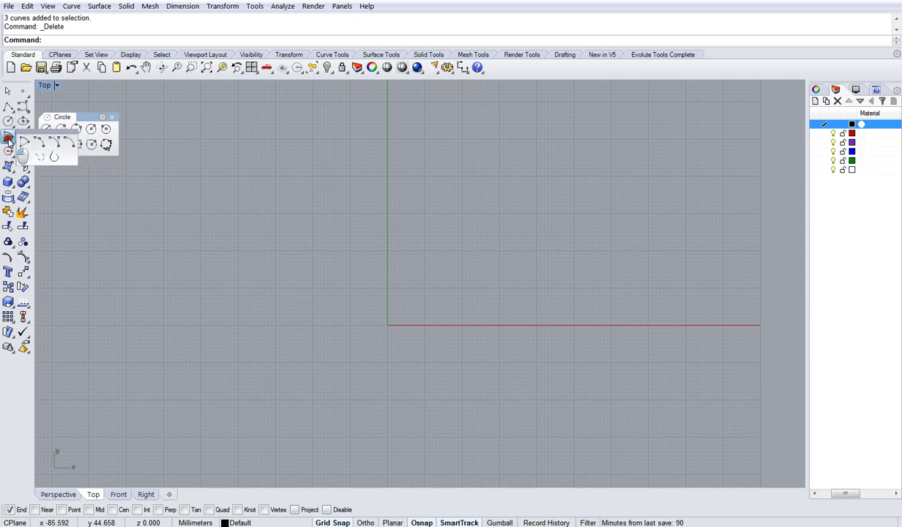
pyautogui.click(37, 140)
pyautogui.click(246, 255)
pyautogui.click(388, 162)
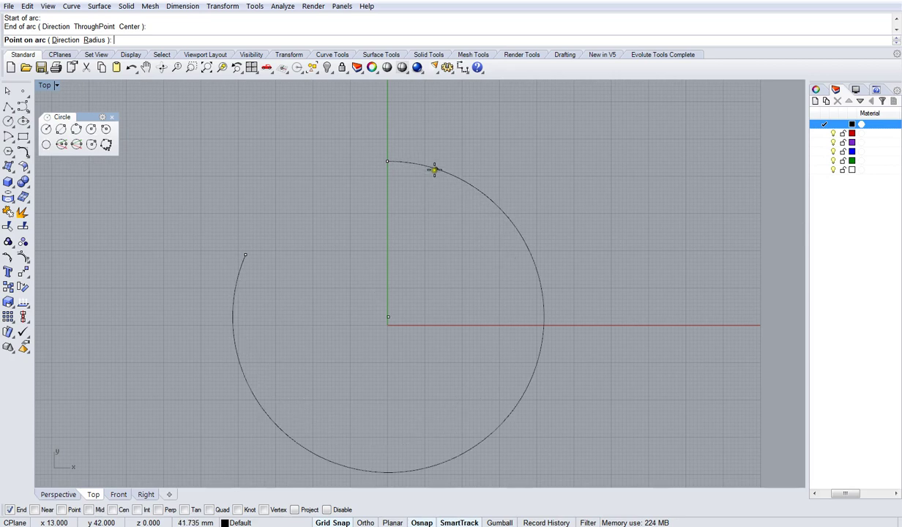
pyautogui.click(425, 213)
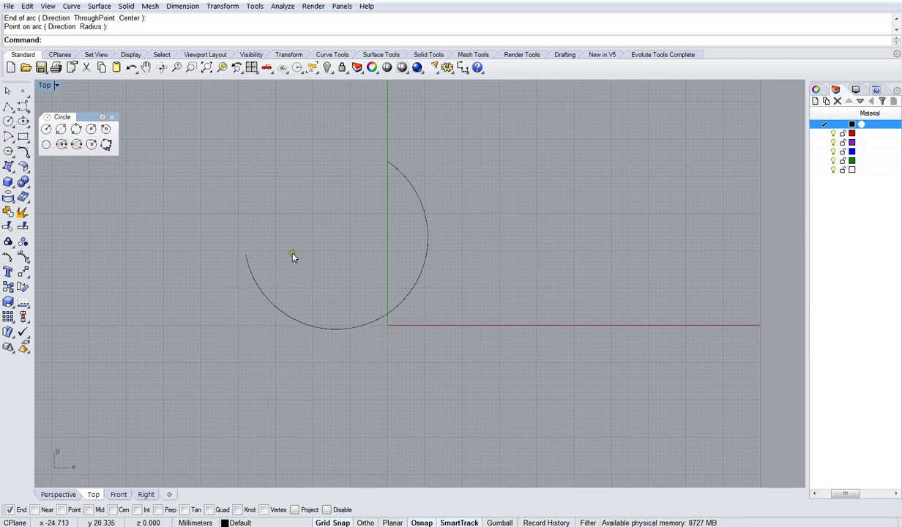
# Draw a rectangle from its centre, about 46 × 18 mm, across the upper part of the arc.
pyautogui.click(24, 141)
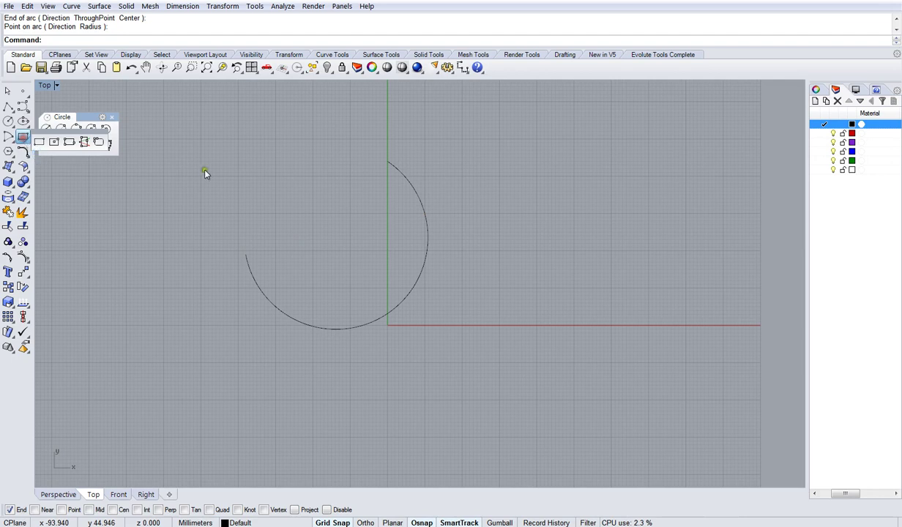
pyautogui.click(56, 146)
pyautogui.click(312, 239)
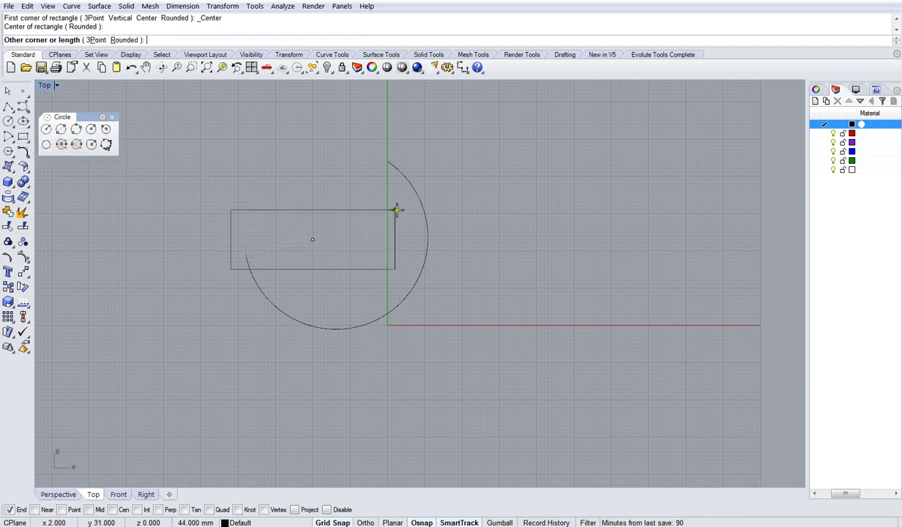
pyautogui.click(398, 208)
# Draw a corner-to-corner rectangle about 43 × 29 mm over the arc, and move it to the right of the Y axis.
pyautogui.click(23, 136)
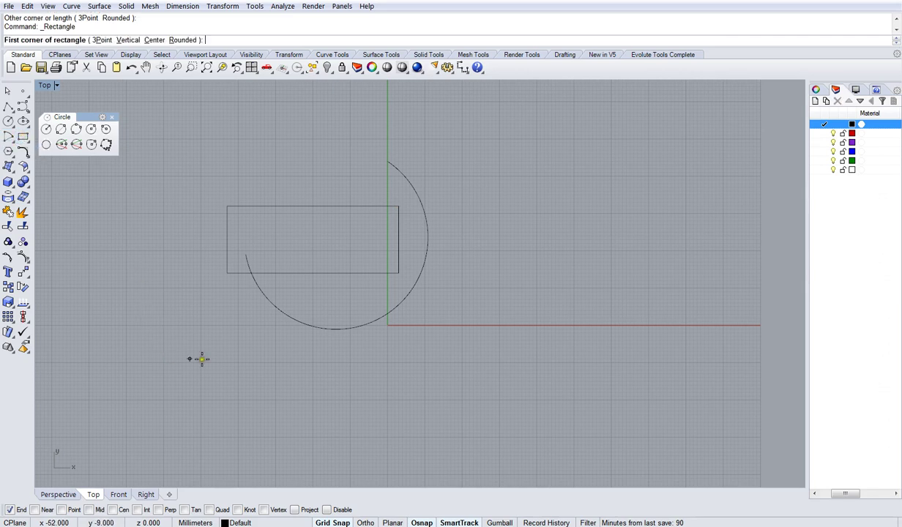
pyautogui.click(234, 362)
pyautogui.click(396, 255)
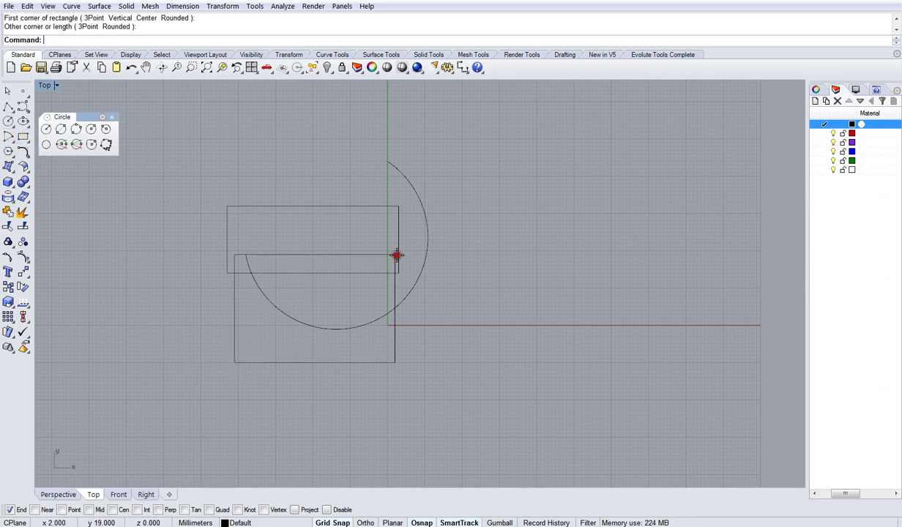
pyautogui.moveTo(317, 252); pyautogui.dragTo(564, 176)
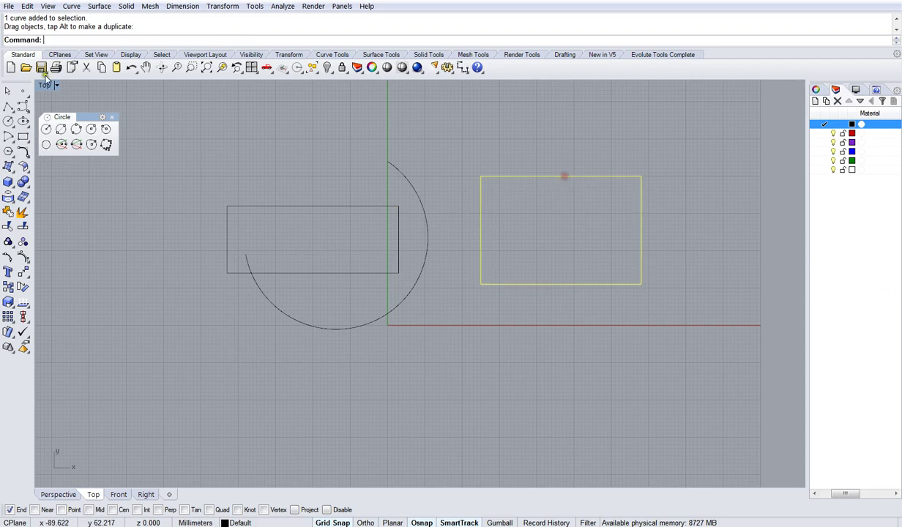
# Draw an 8-pointed star above the left rectangle with a small inner radius, and delete it.
pyautogui.click(12, 153)
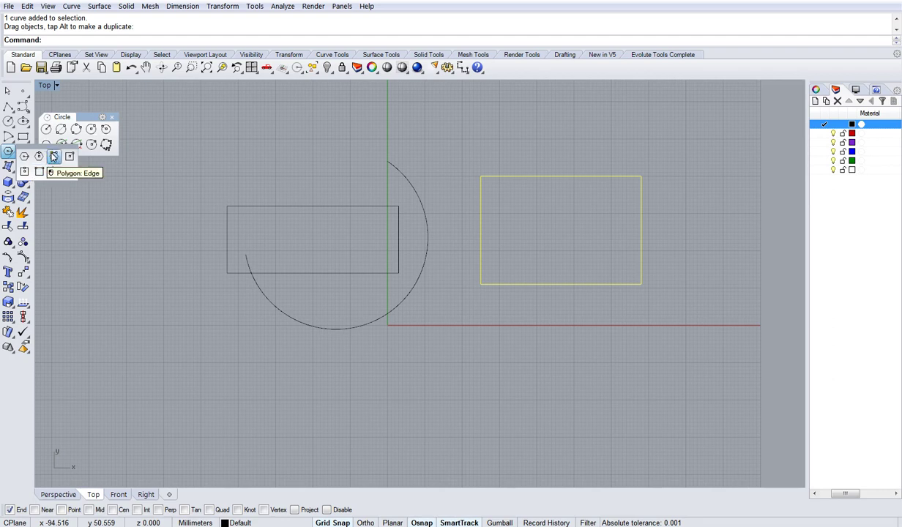
pyautogui.click(55, 178)
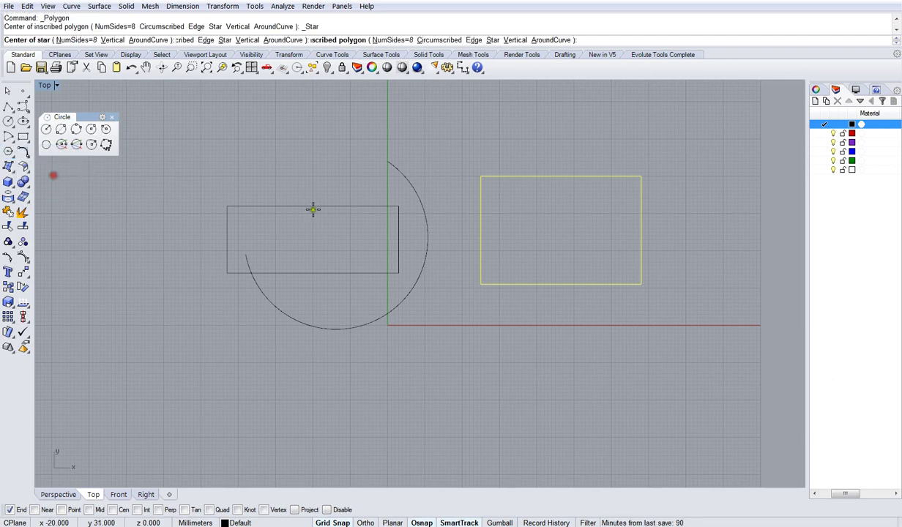
pyautogui.click(283, 188)
pyautogui.click(359, 171)
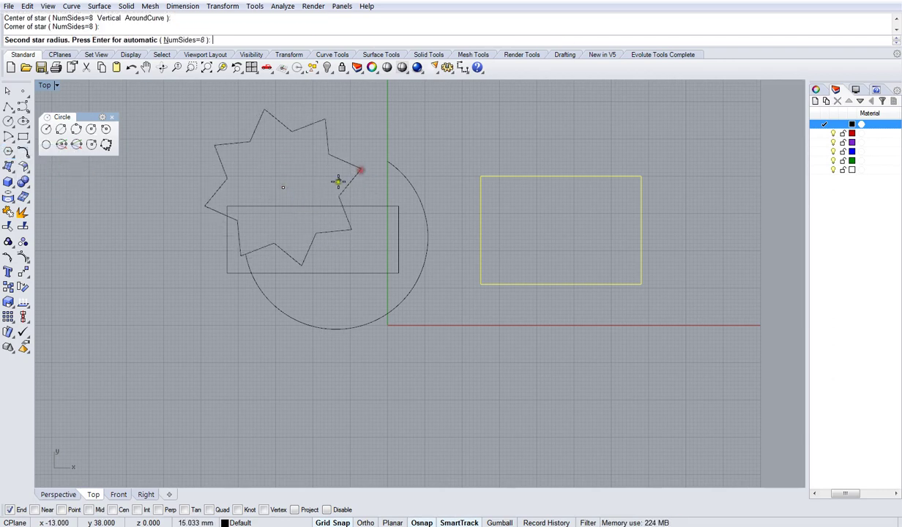
pyautogui.click(300, 190)
pyautogui.moveTo(301, 190); pyautogui.dragTo(234, 199)
pyautogui.press('Delete')
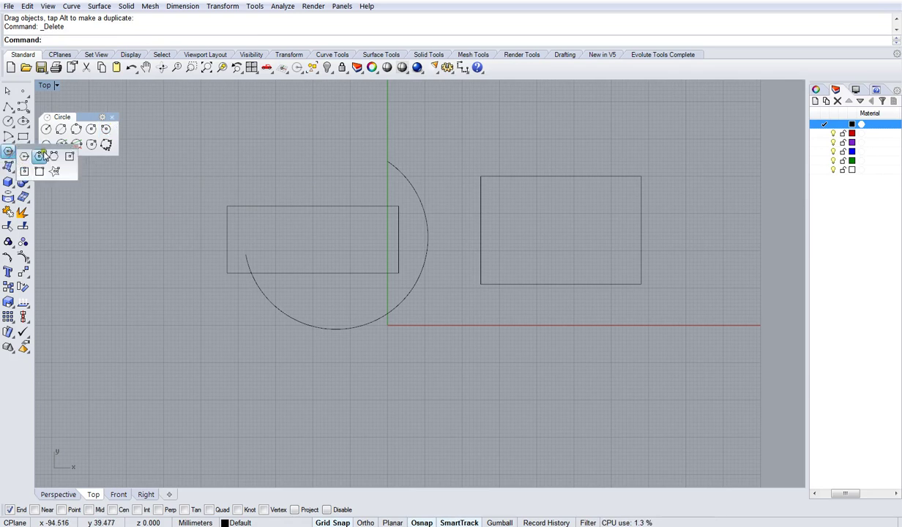
pyautogui.click(28, 155)
pyautogui.click(86, 175)
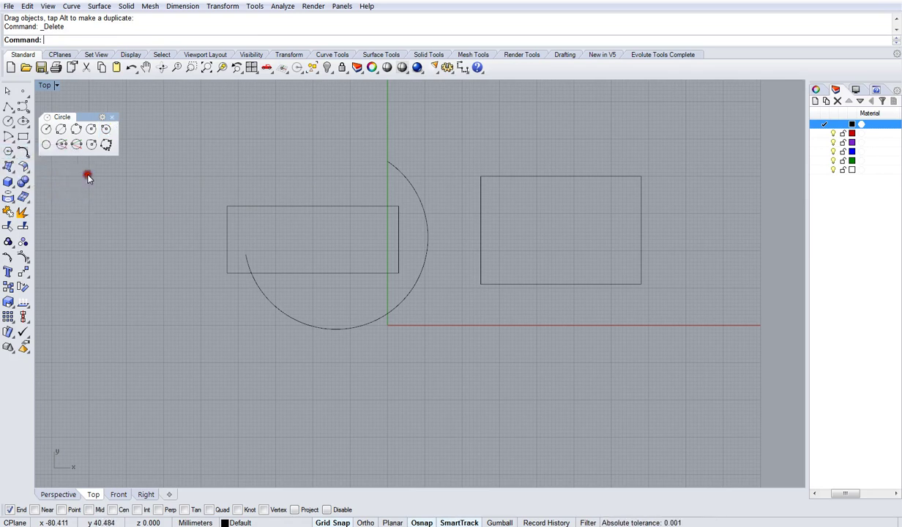
# Close the floating Circle toolbar and turn on the Near object snap alongside End, leaving Point off.
pyautogui.click(112, 117)
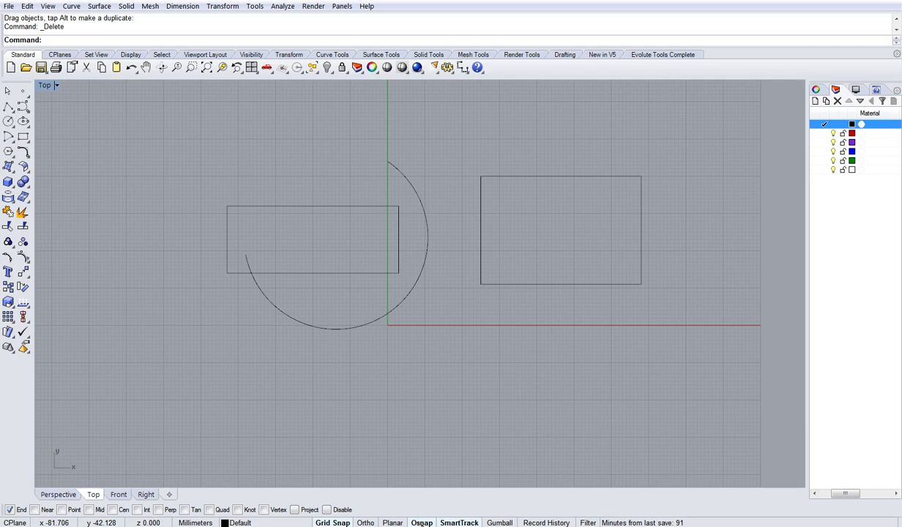
pyautogui.click(422, 523)
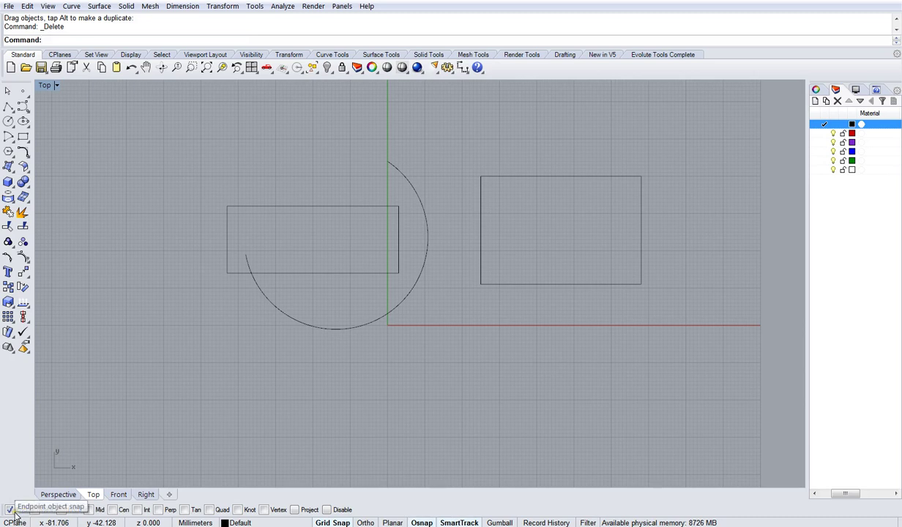
pyautogui.click(10, 511)
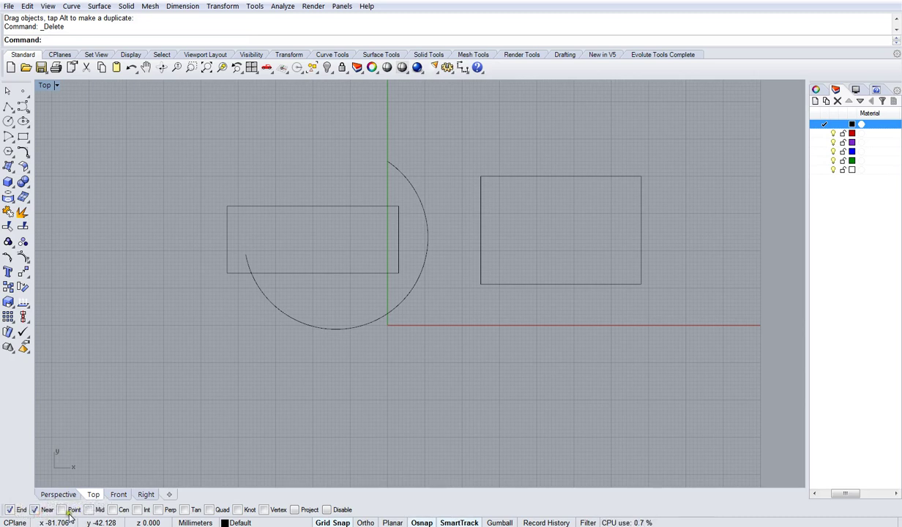
pyautogui.click(66, 510)
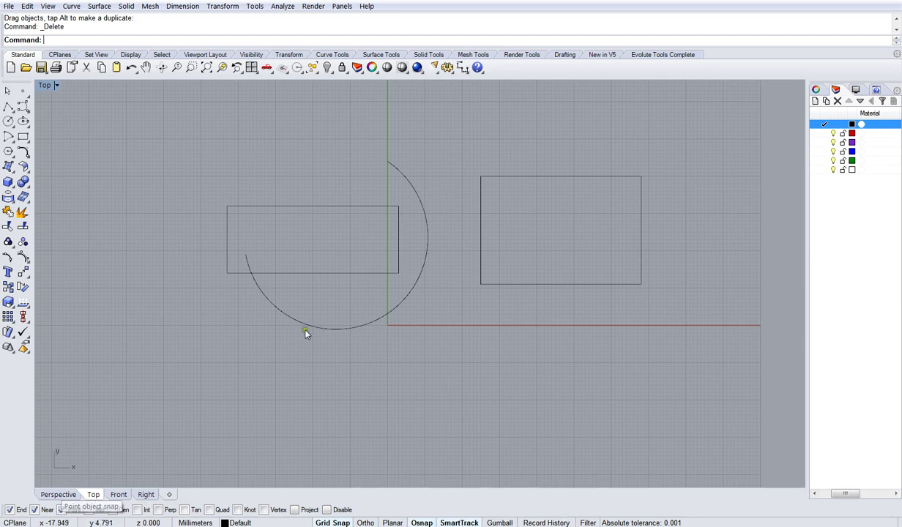
pyautogui.click(232, 346)
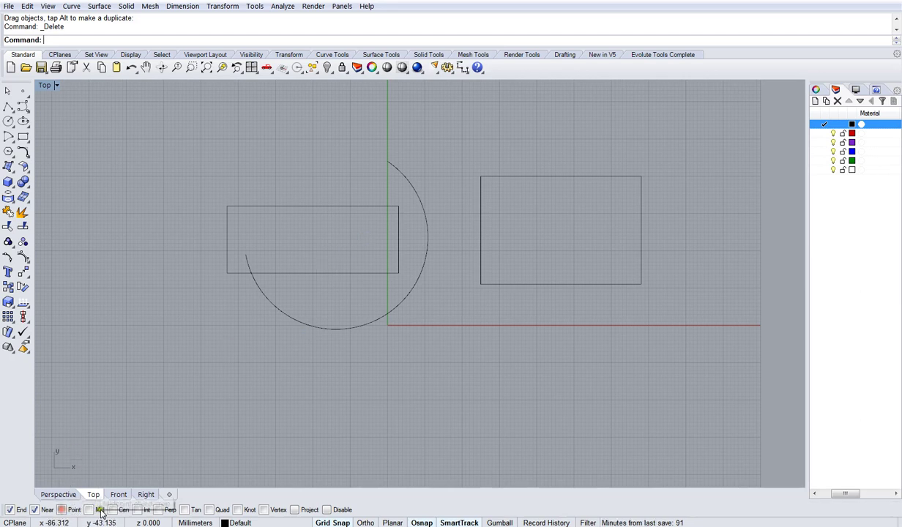
pyautogui.click(70, 511)
pyautogui.click(475, 157)
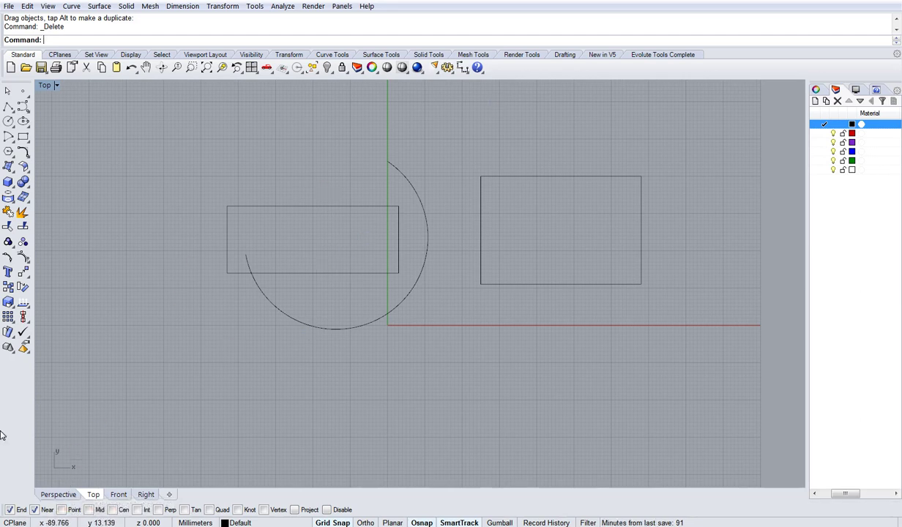
# Turn on the Mid, Cen, Int and Quad object snaps, leaving Perp off.
pyautogui.click(93, 511)
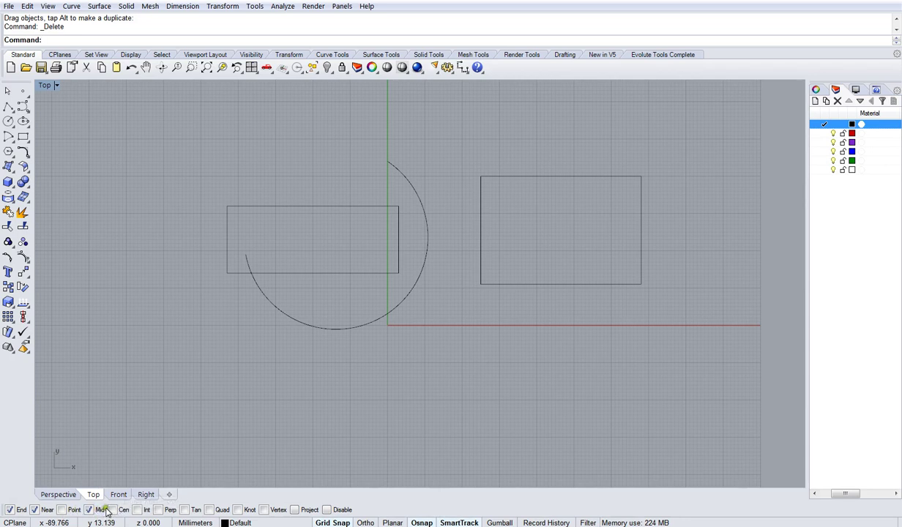
pyautogui.click(112, 510)
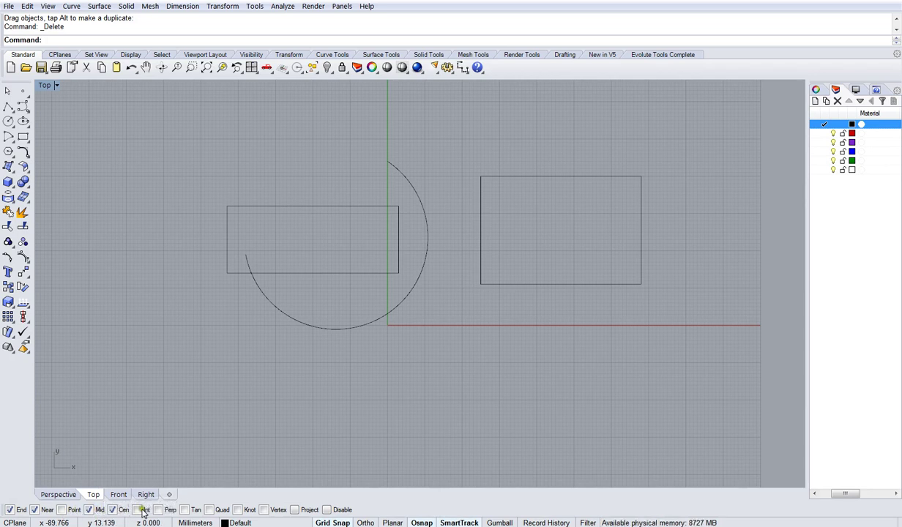
pyautogui.click(136, 511)
pyautogui.click(157, 510)
pyautogui.click(157, 510)
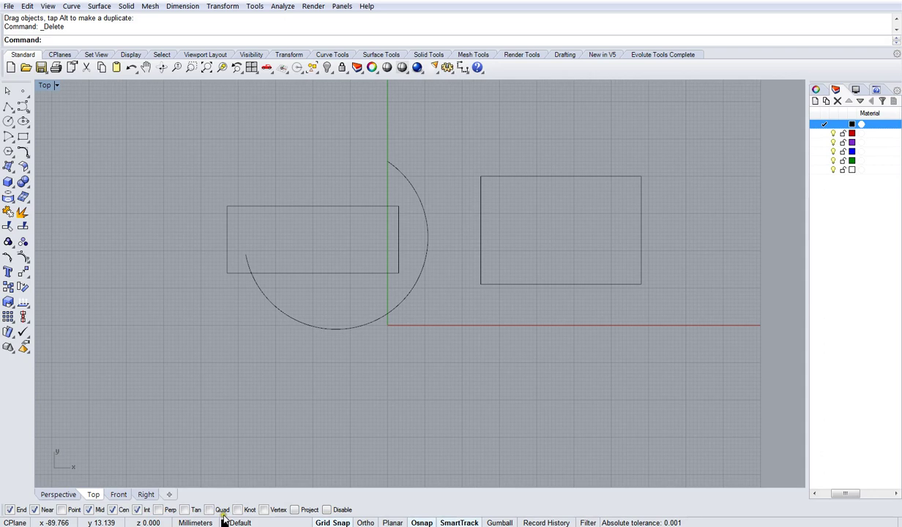
pyautogui.click(210, 510)
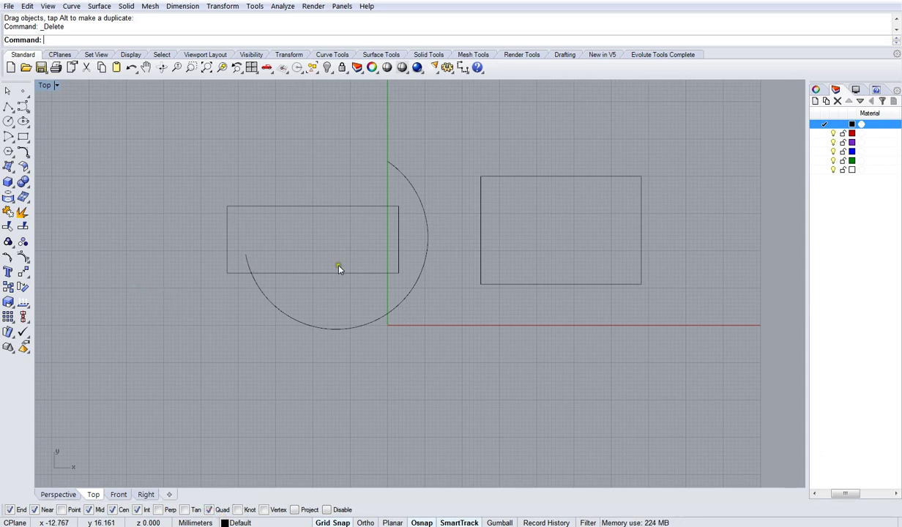
# Draw a polyline segment from the arc's centre to its endpoint on the Y axis.
pyautogui.click(9, 108)
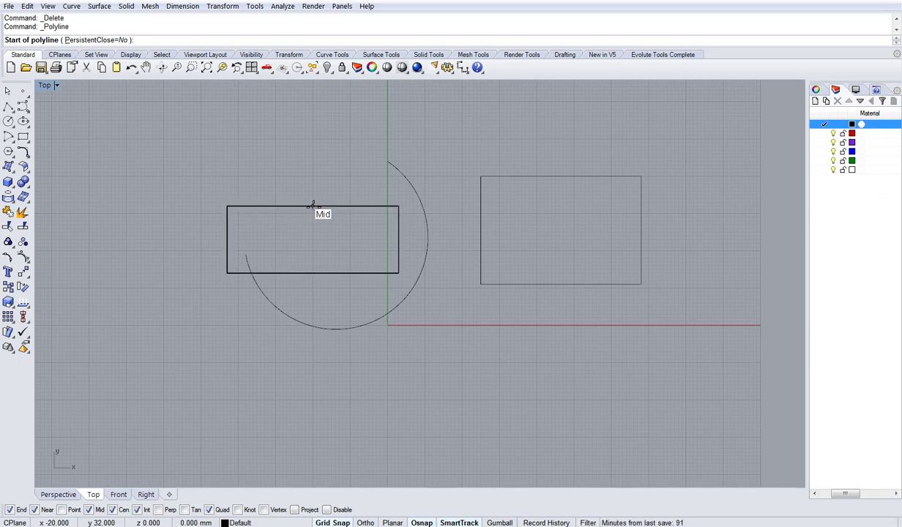
pyautogui.click(408, 193)
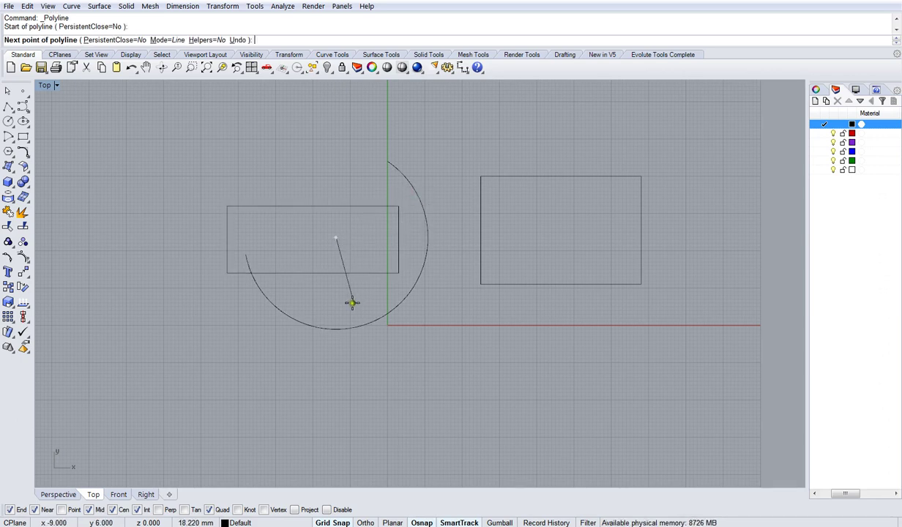
pyautogui.click(387, 161)
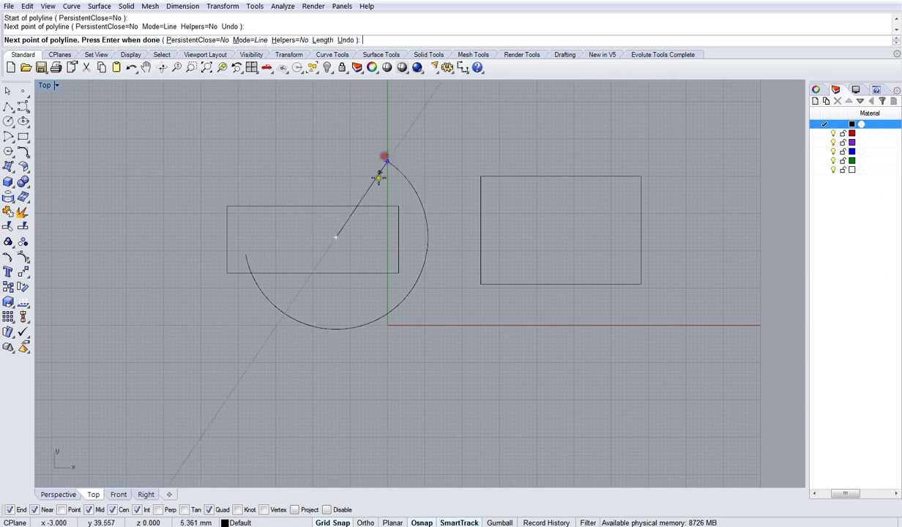
pyautogui.press('Return')
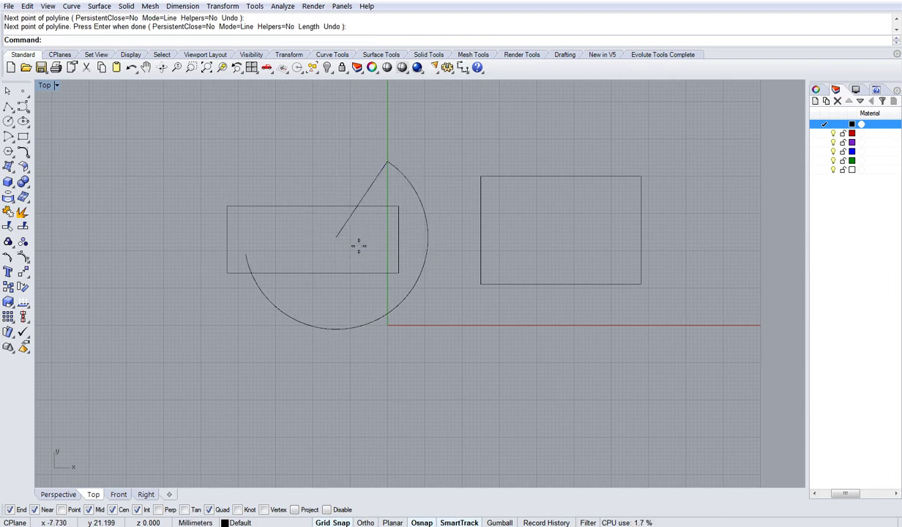
# Draw a second polyline segment joining the arc's left endpoint and the arc's centre.
pyautogui.press('Return')
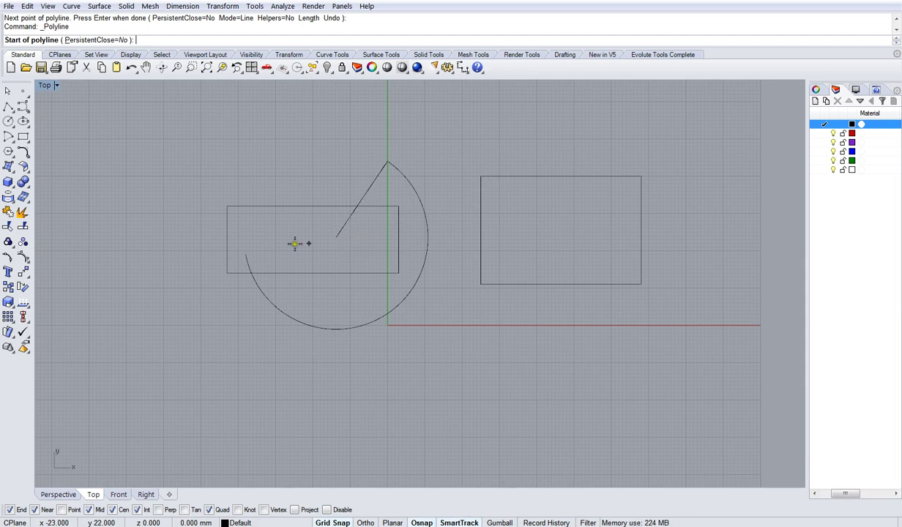
pyautogui.click(334, 236)
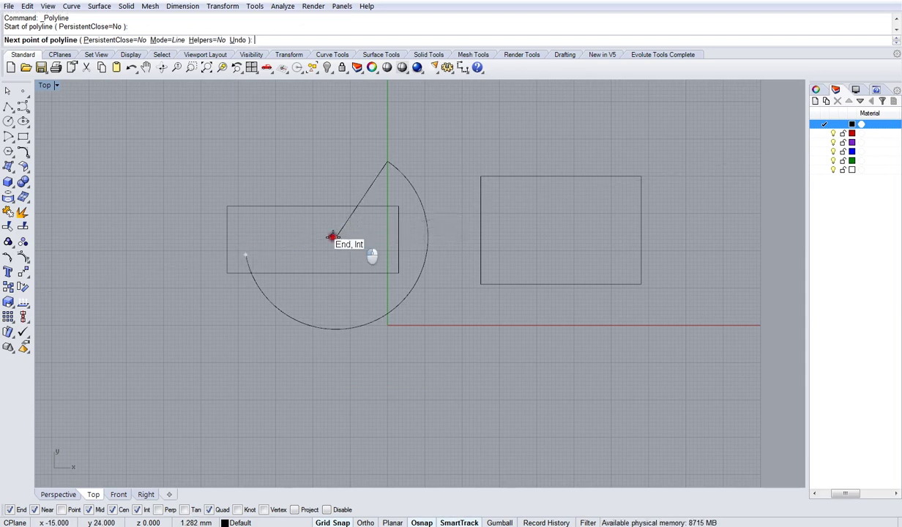
pyautogui.click(246, 254)
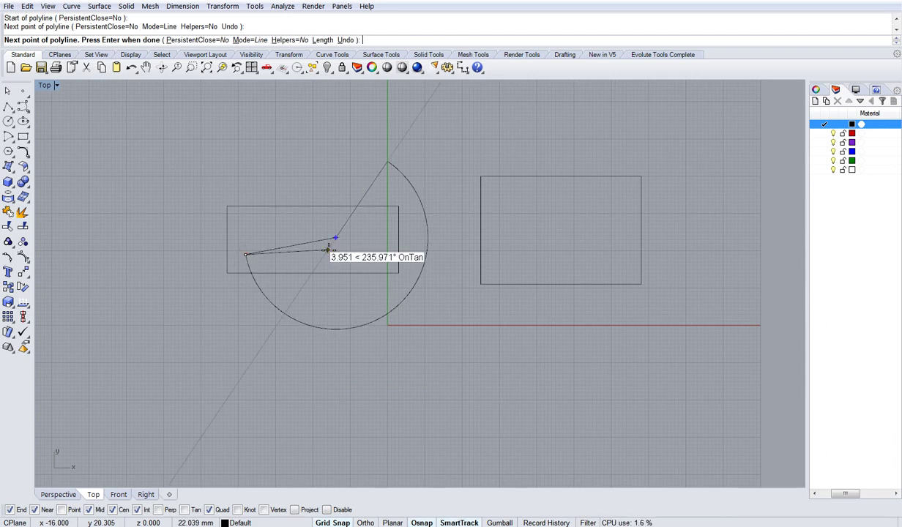
pyautogui.press('Return')
# Select the radius lines and the arc one after another, and examine closely how line and arc meet on the Y axis.
pyautogui.click(302, 246)
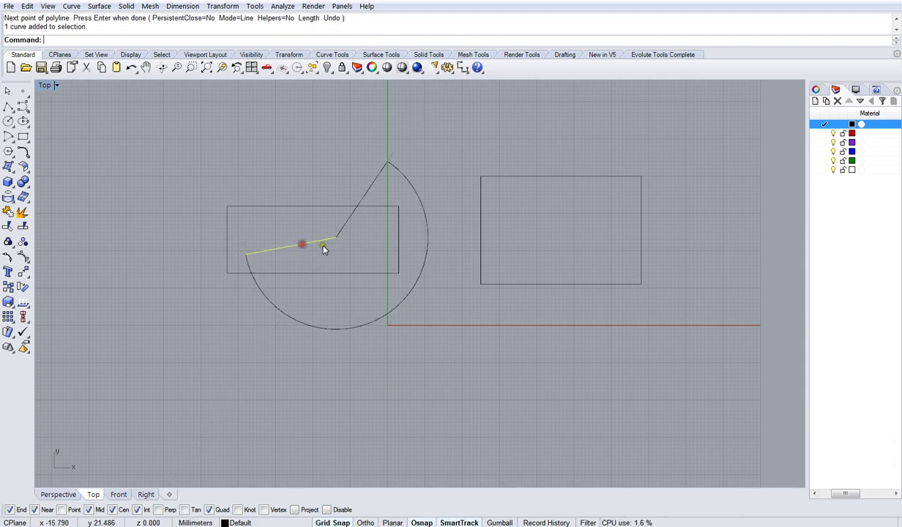
pyautogui.click(341, 229)
pyautogui.click(400, 177)
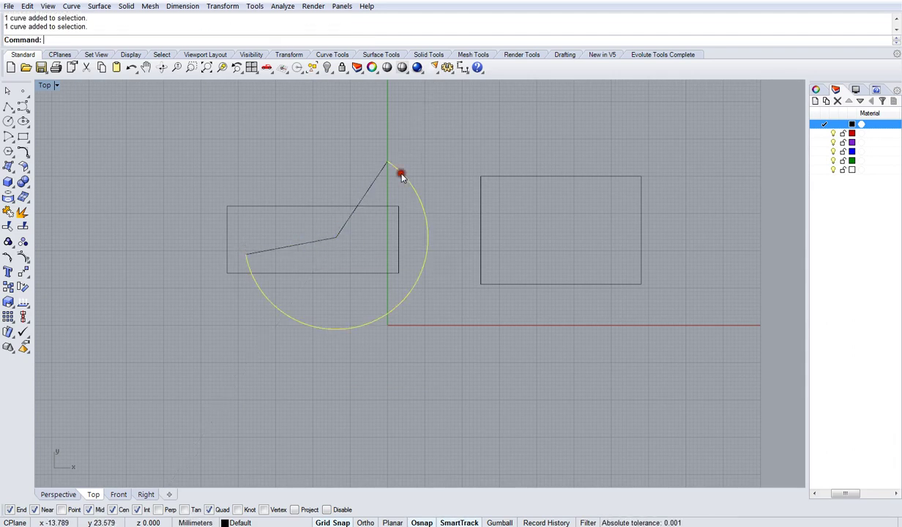
pyautogui.click(394, 212)
pyautogui.scroll(8, 388, 162)
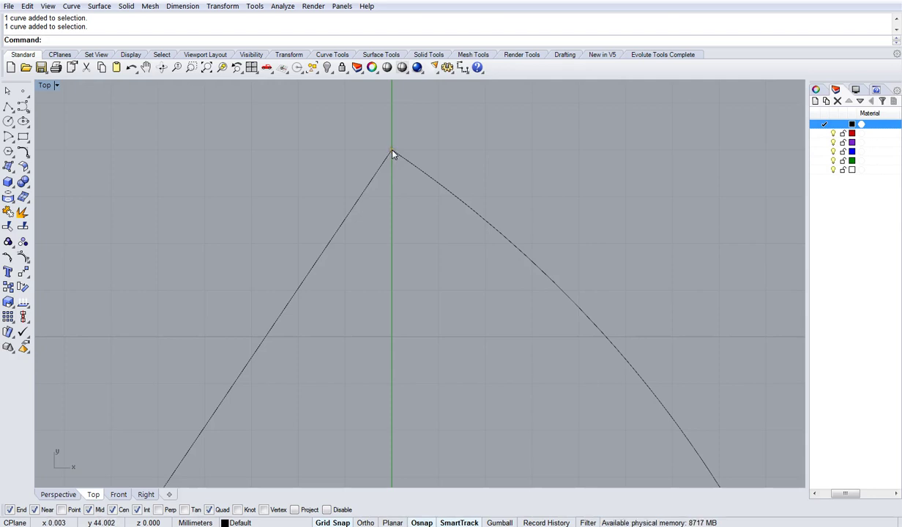
pyautogui.scroll(-8, 468, 219)
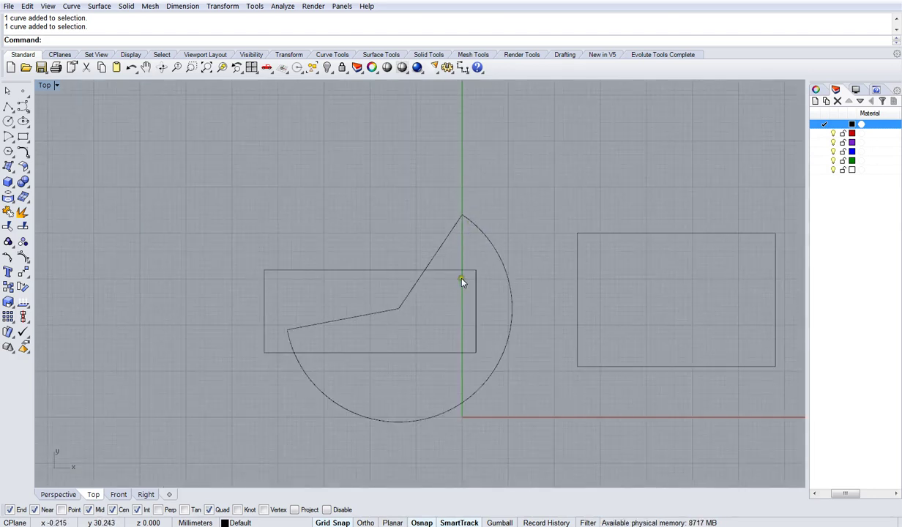
pyautogui.scroll(3, 402, 308)
pyautogui.scroll(-2, 401, 312)
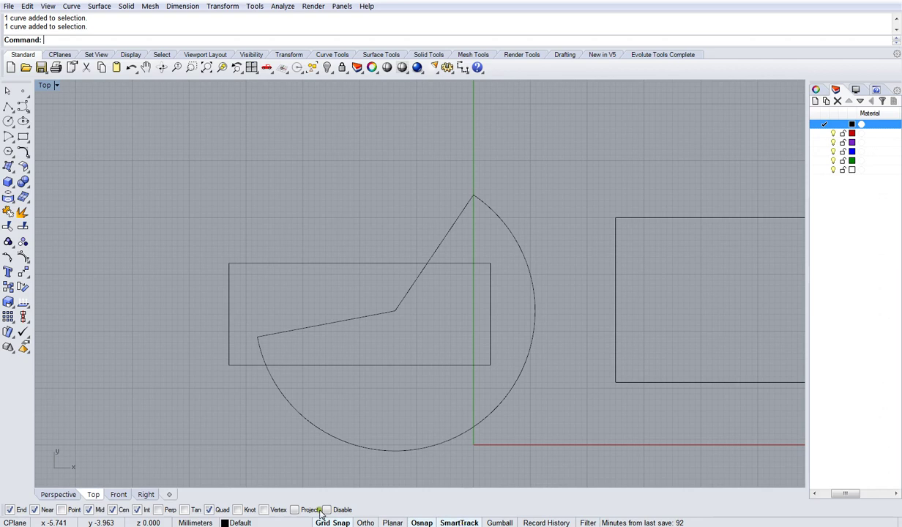
# Draw a rectangle about 25 × 4 mm from the arc's endpoint on the Y axis to the right rectangle's upper-left corner.
pyautogui.click(137, 510)
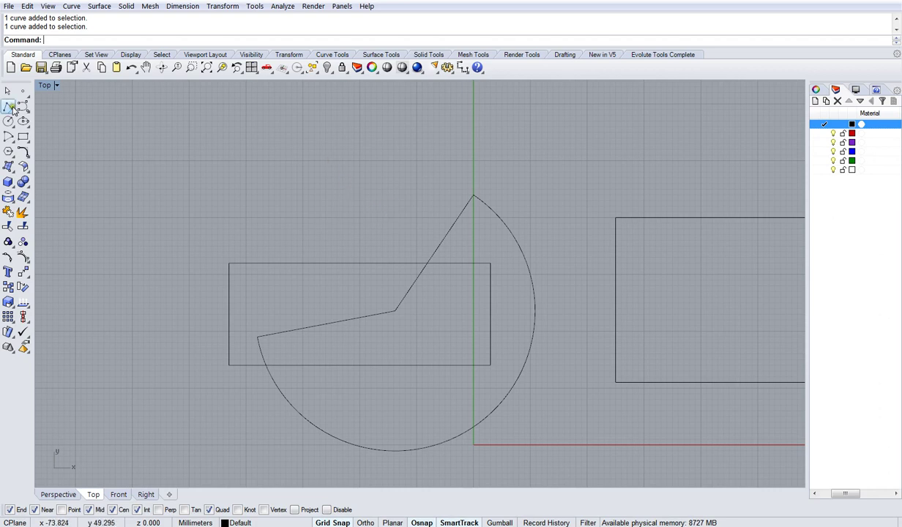
pyautogui.click(24, 137)
pyautogui.click(473, 196)
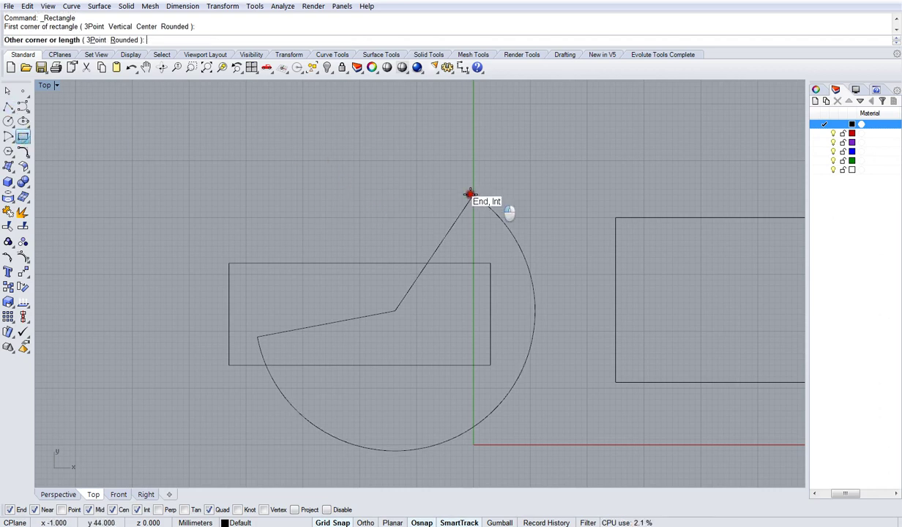
pyautogui.click(615, 218)
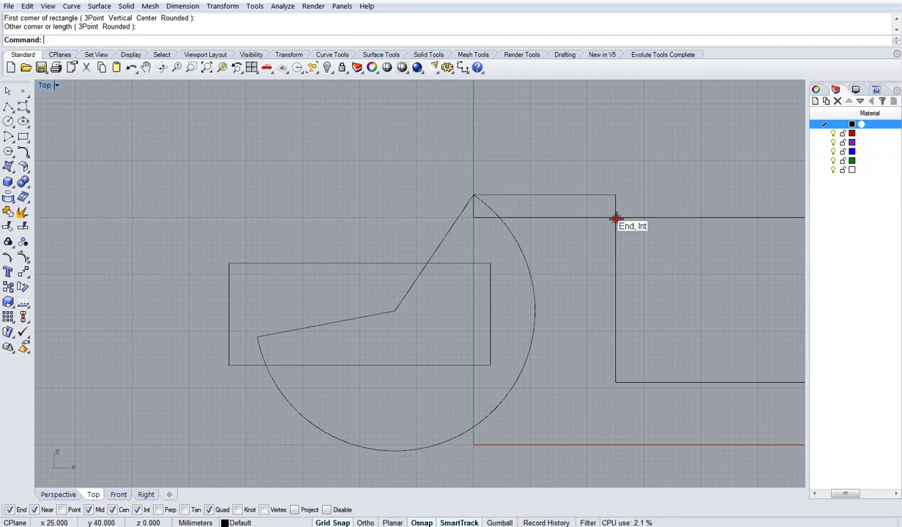
# Draw a degree 3 control-point curve from the left rectangle's upper-left corner, arching upward and ending on the arc's right side, with the Cen snap turned off.
pyautogui.scroll(-5, 656, 230)
pyautogui.moveTo(483, 278); pyautogui.dragTo(399, 290, button='right')
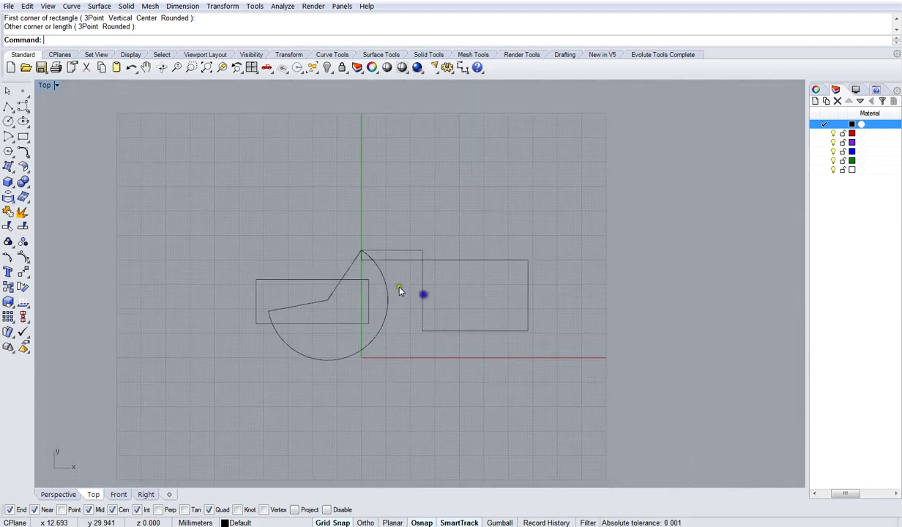
pyautogui.click(23, 107)
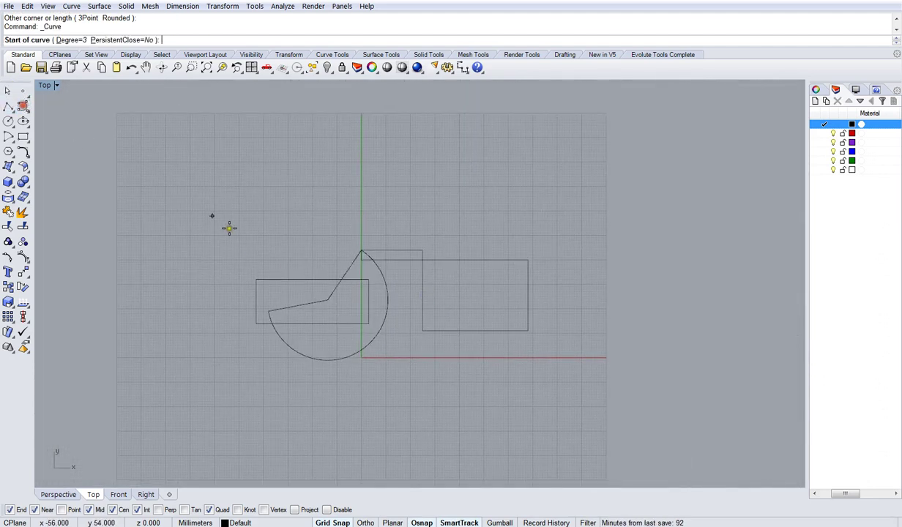
pyautogui.click(255, 280)
pyautogui.click(335, 168)
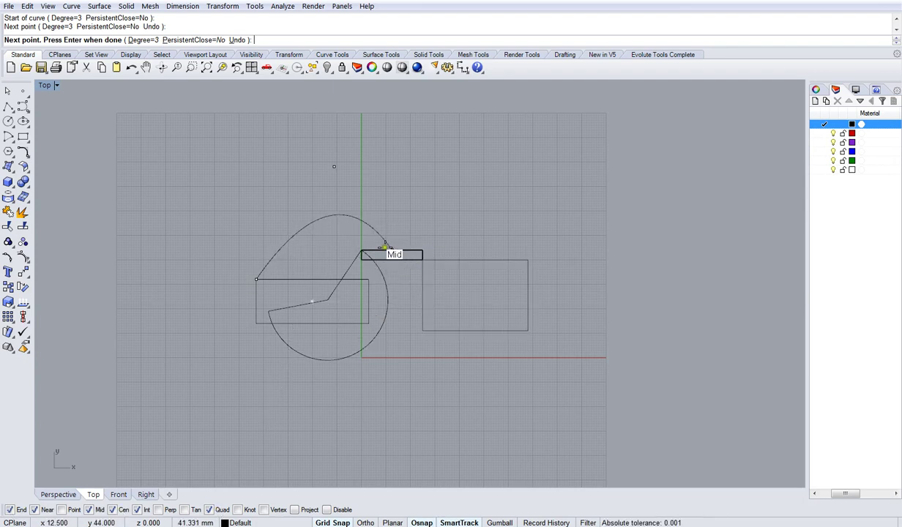
pyautogui.scroll(5, 384, 247)
pyautogui.click(385, 248)
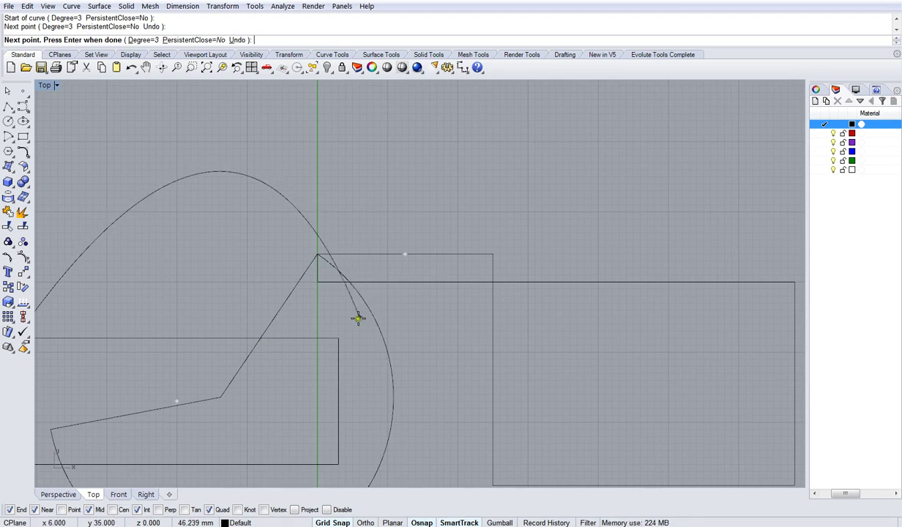
pyautogui.click(114, 510)
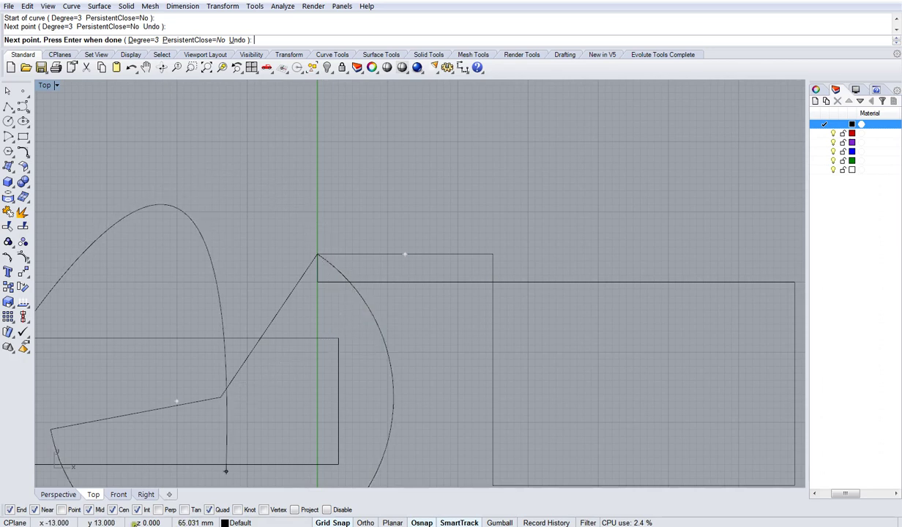
pyautogui.click(115, 511)
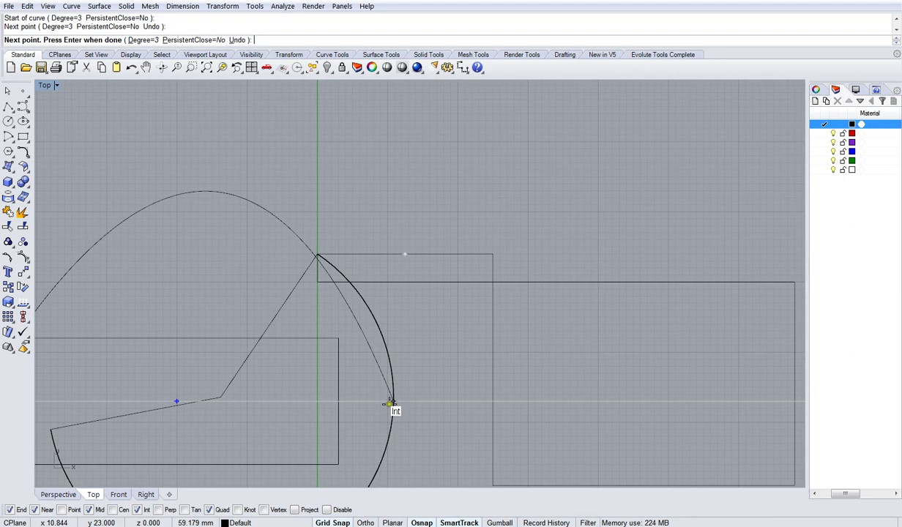
pyautogui.click(378, 329)
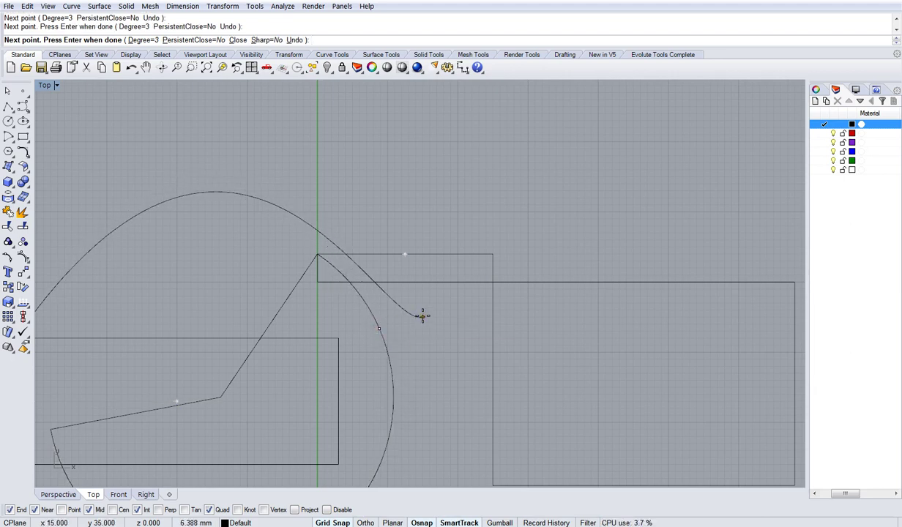
pyautogui.press('Return')
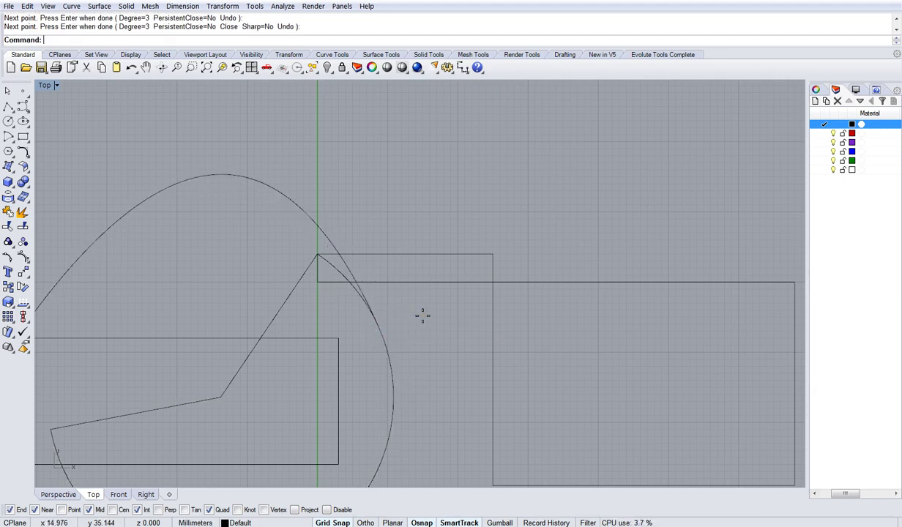
# Disable all object snaps and grid snap, and draw a closed, irregular zigzag polyline freehand above the thin rectangle beside the Y axis.
pyautogui.click(326, 510)
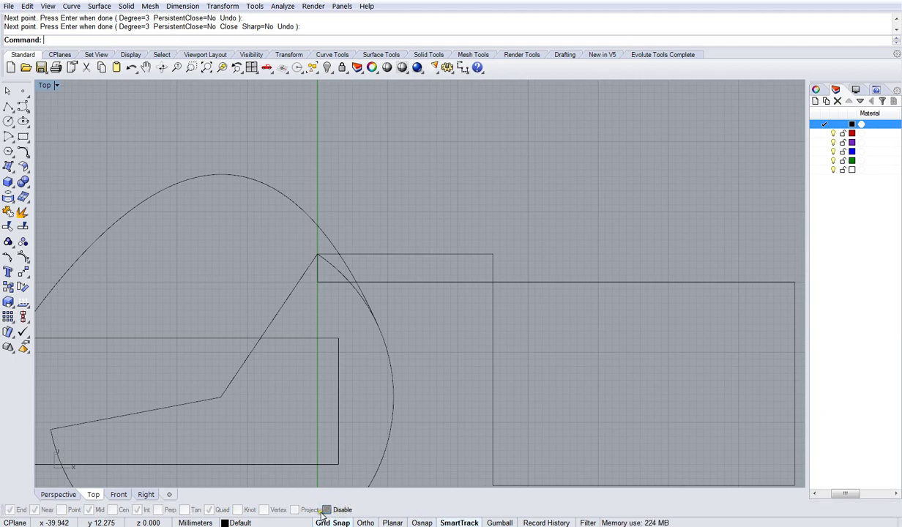
pyautogui.click(8, 107)
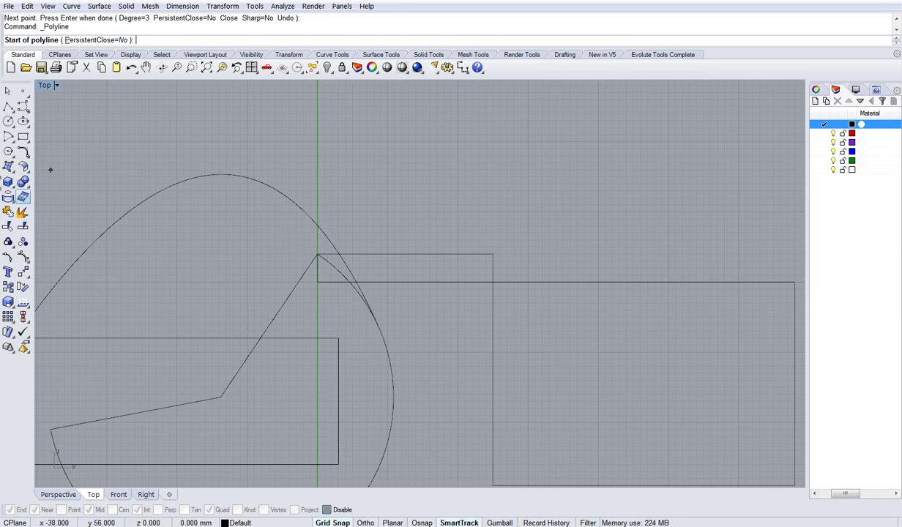
pyautogui.click(378, 193)
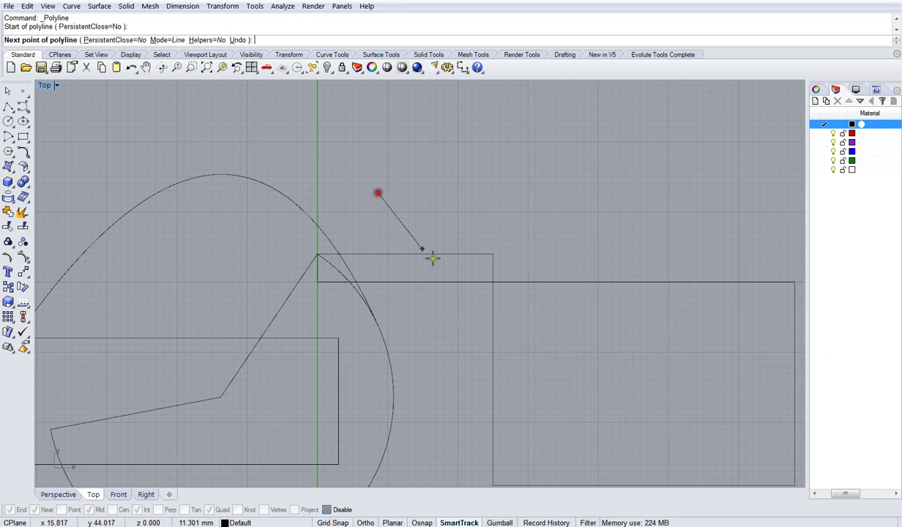
pyautogui.click(439, 262)
pyautogui.click(504, 186)
pyautogui.click(458, 170)
pyautogui.click(447, 220)
pyautogui.click(394, 177)
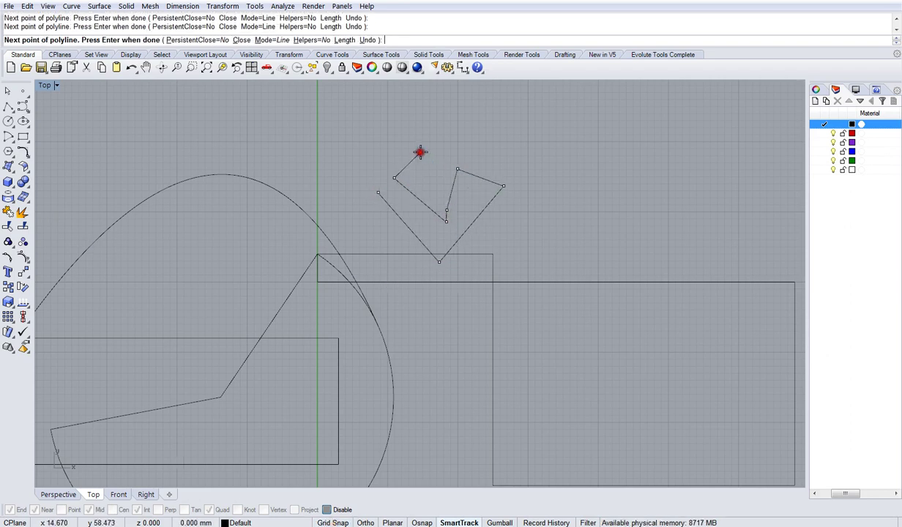
pyautogui.click(421, 153)
pyautogui.click(363, 162)
pyautogui.click(378, 192)
pyautogui.press('Return')
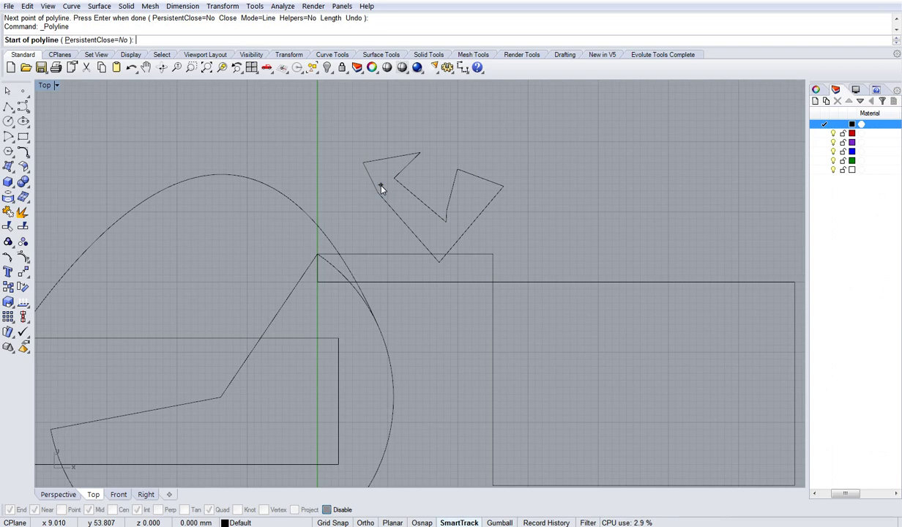
# Turn grid snap and the object snaps back on, and try starting a polyline exactly at the zigzag shape's uppermost corner.
pyautogui.click(8, 106)
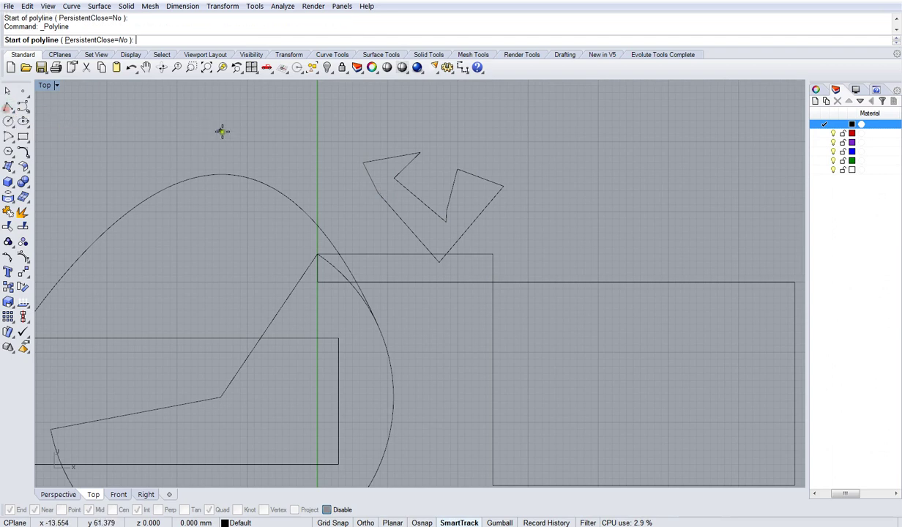
pyautogui.scroll(3, 422, 156)
pyautogui.scroll(4, 423, 156)
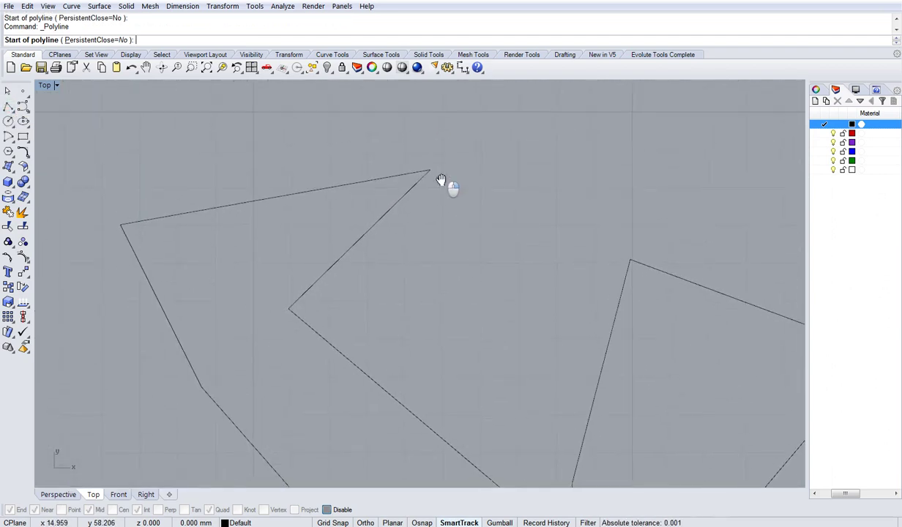
pyautogui.click(328, 523)
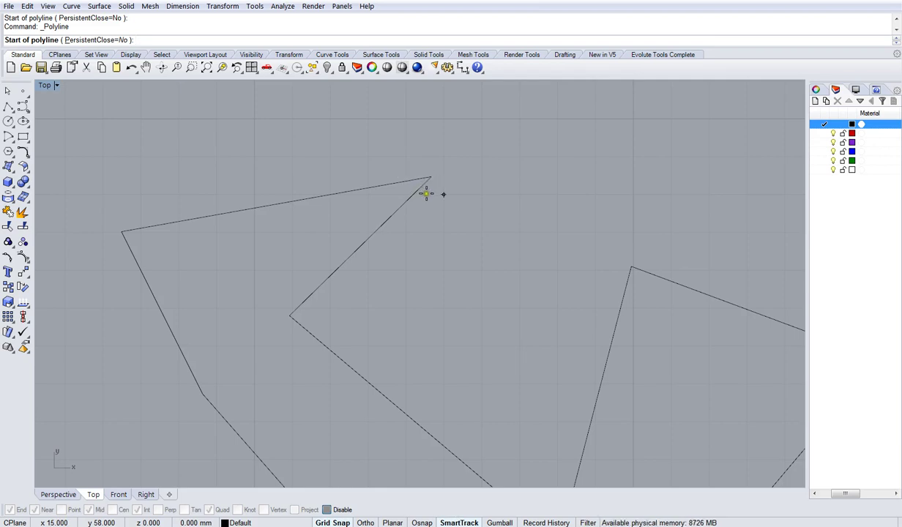
pyautogui.click(326, 510)
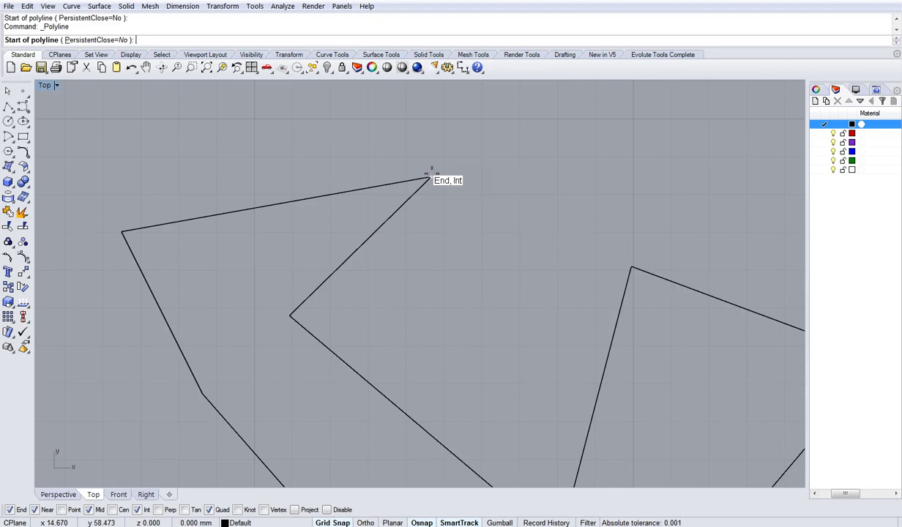
pyautogui.click(430, 178)
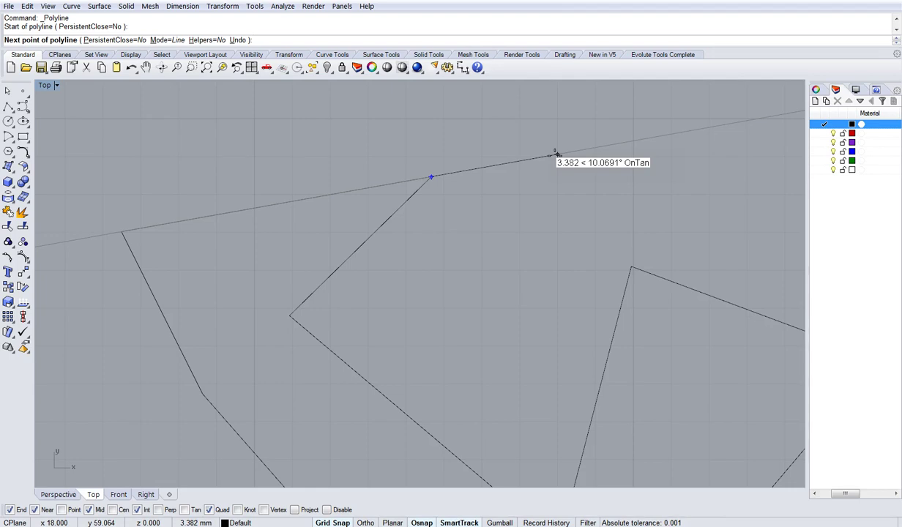
pyautogui.press('Return')
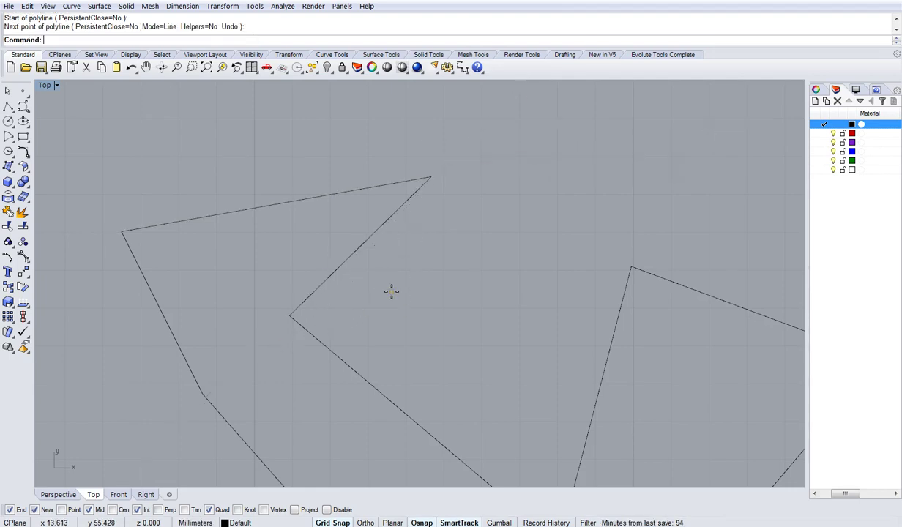
pyautogui.click(9, 123)
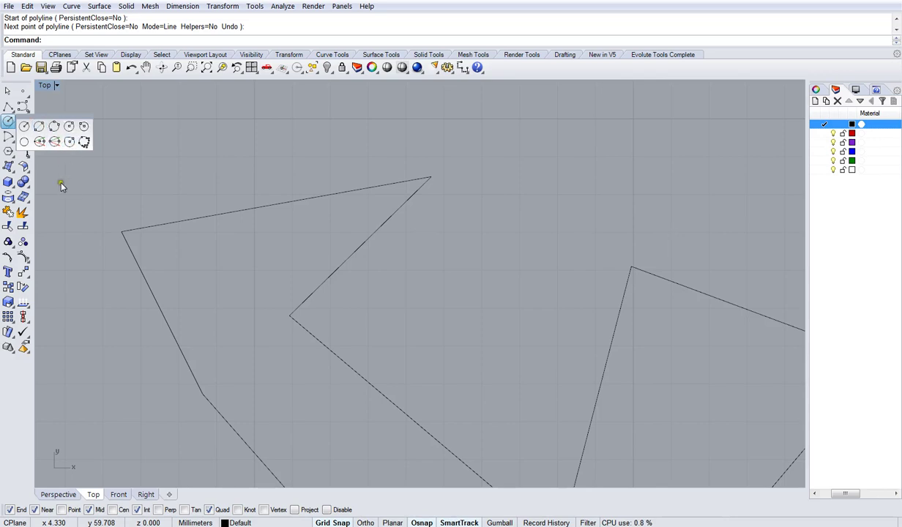
pyautogui.scroll(-5, 393, 290)
pyautogui.moveTo(407, 359); pyautogui.dragTo(419, 255, button='right')
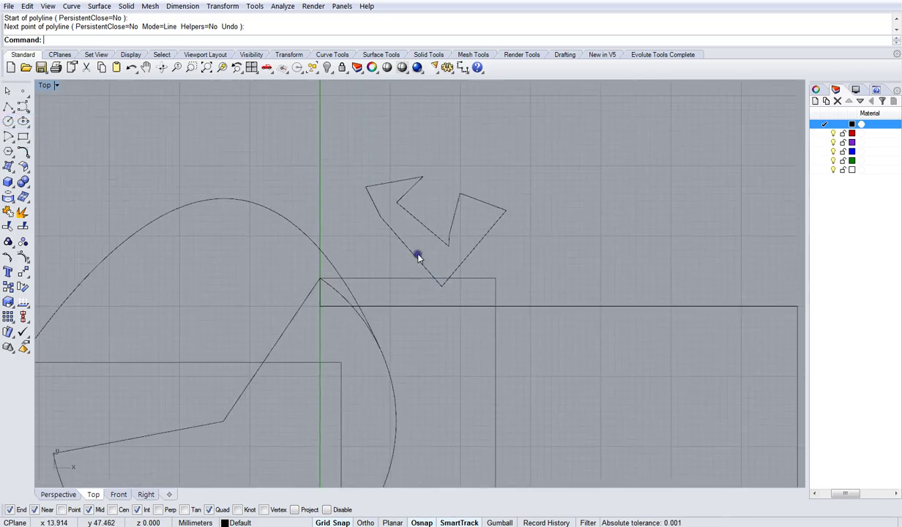
pyautogui.scroll(-4, 419, 256)
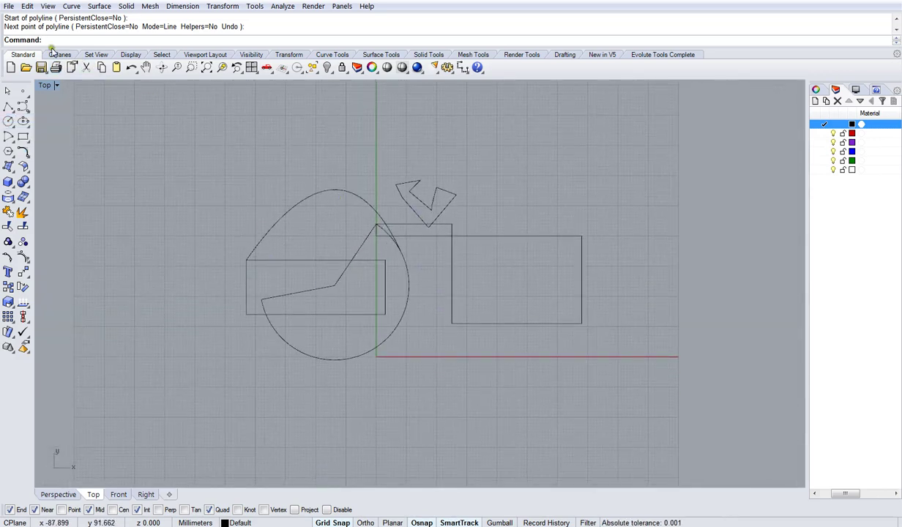